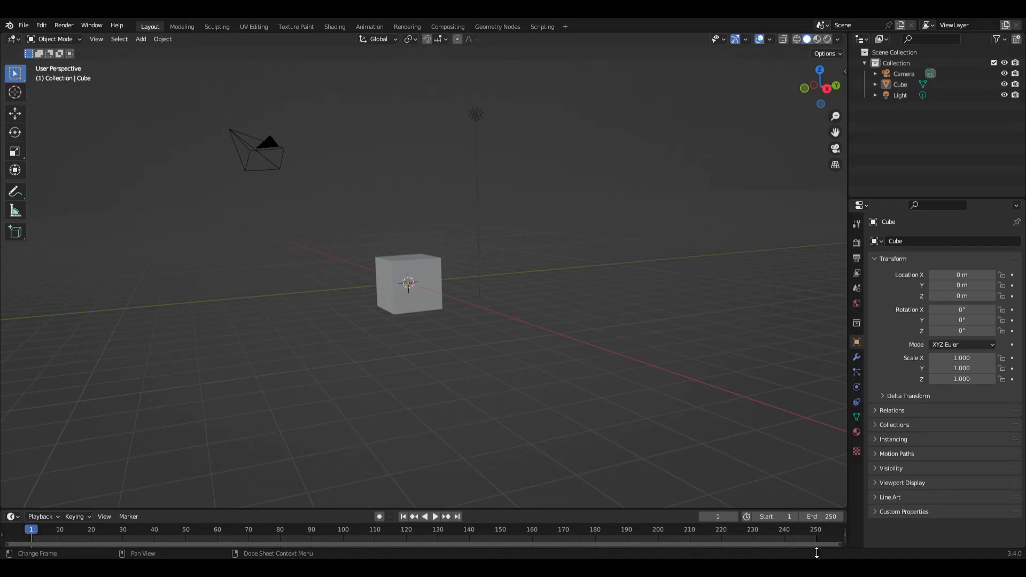
Move the default cube up 1 m along the Z axis
click(422, 269)
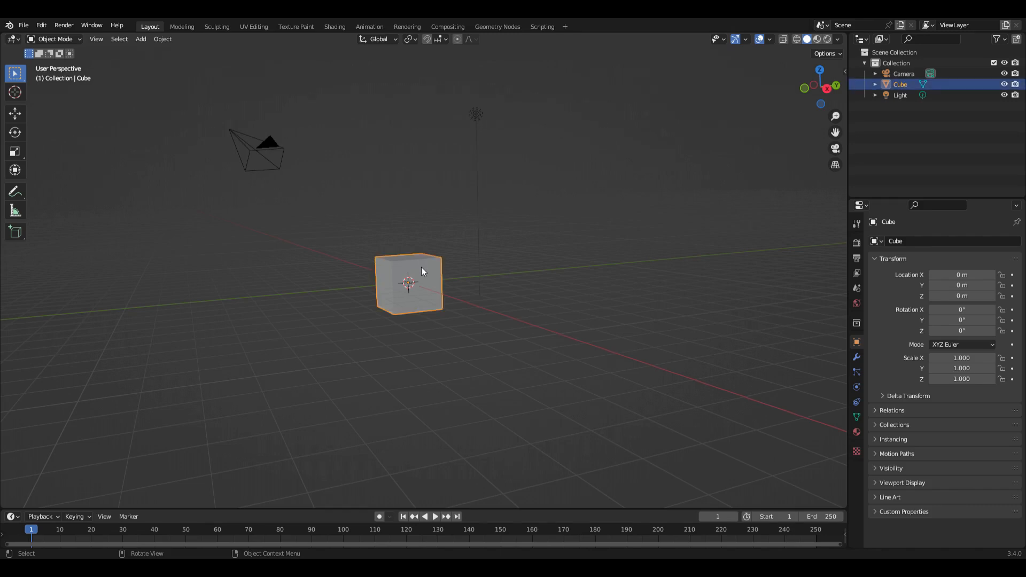
key(g)
key(z)
key(1)
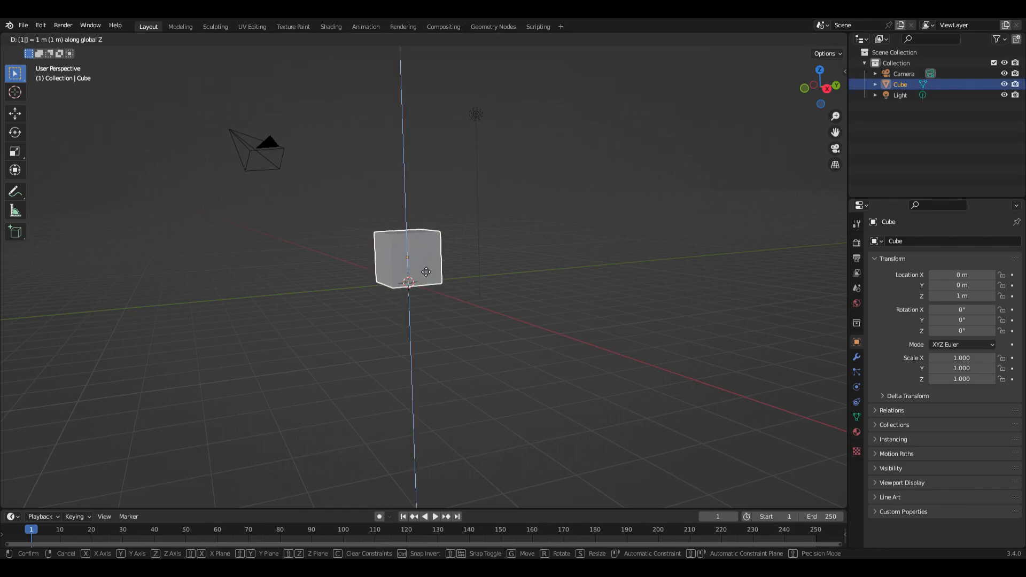
key(Return)
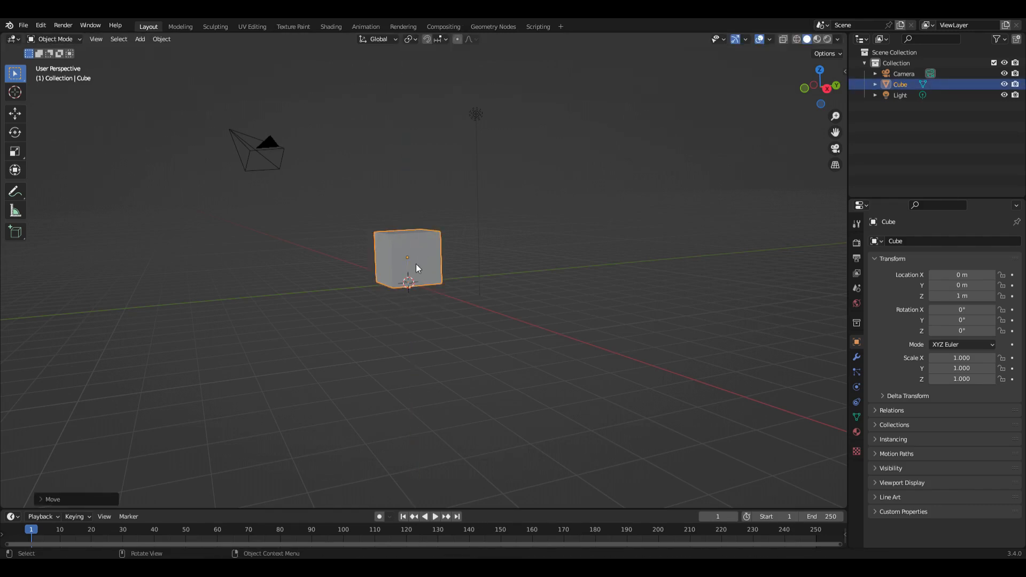
click(167, 39)
mouse_move(181, 64)
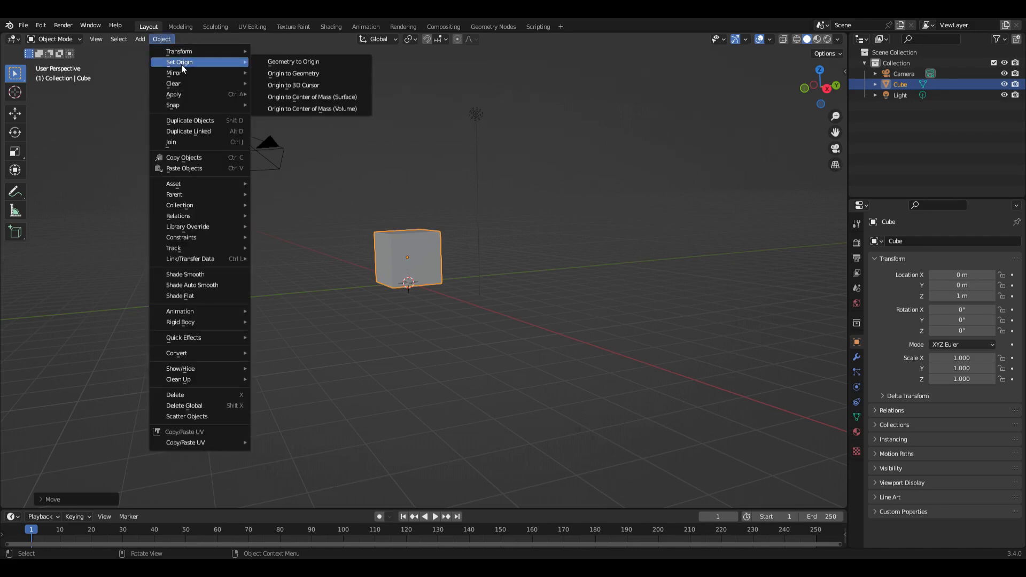
right_click(306, 85)
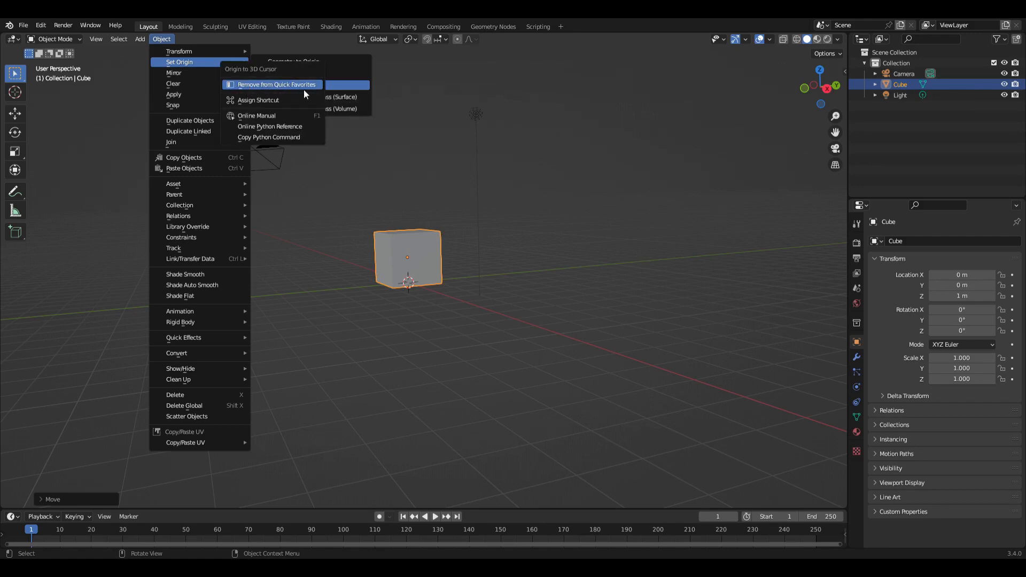
click(301, 87)
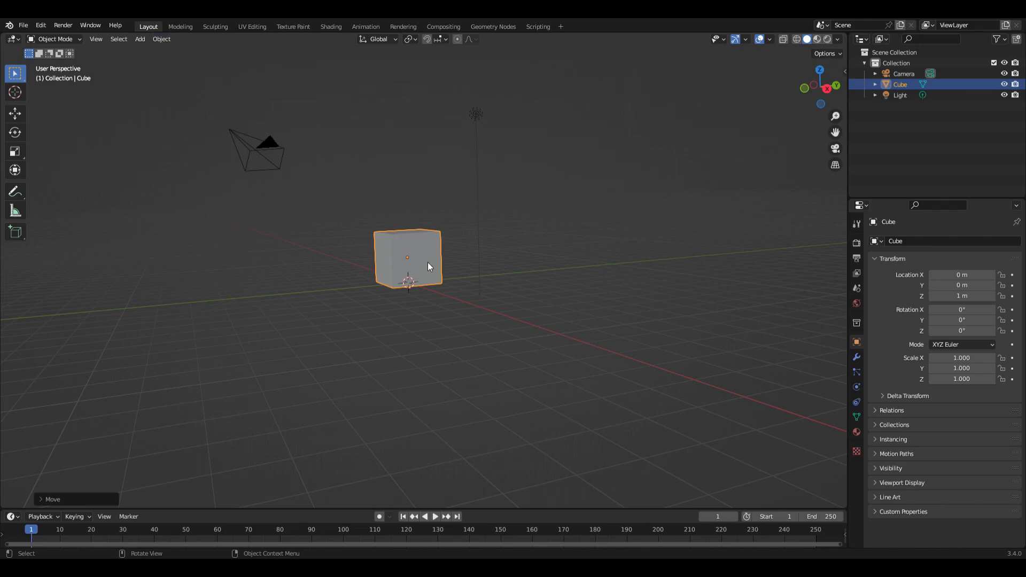
Set the cube's origin to the 3D cursor
key(q)
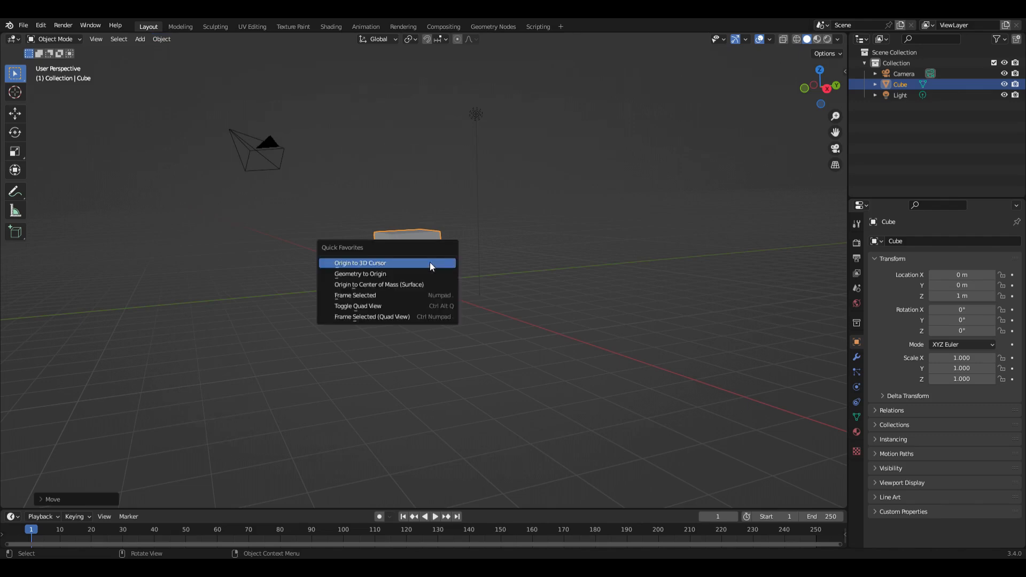
click(361, 263)
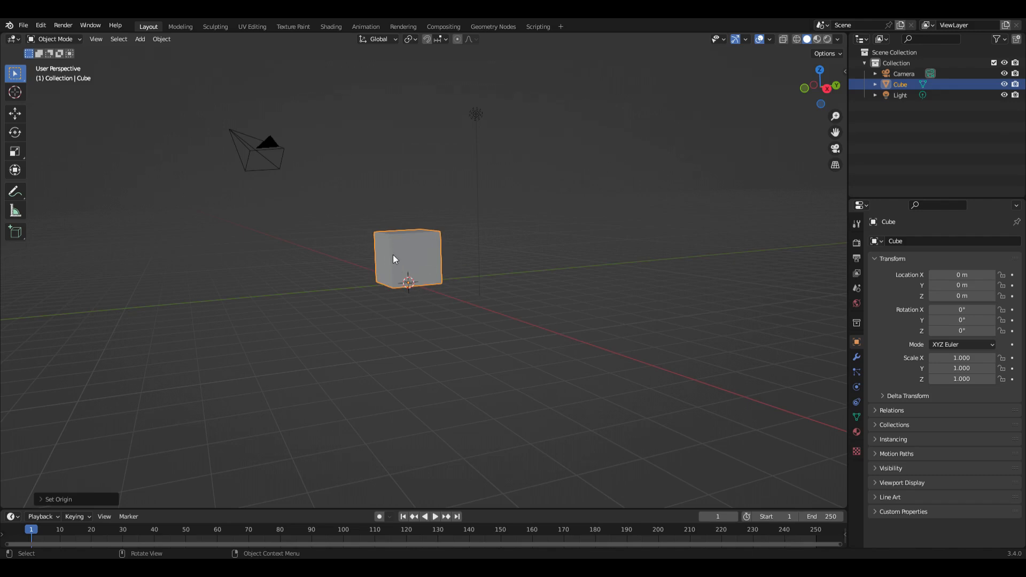
Add a mesh cylinder at the 3D cursor and move it up 1 m along the Z axis
click(140, 41)
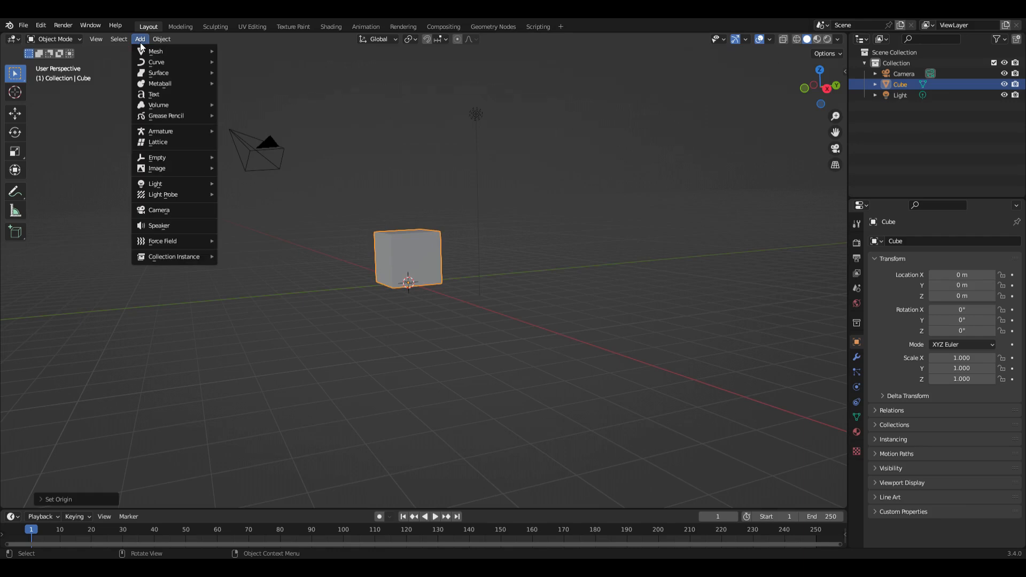
mouse_move(158, 50)
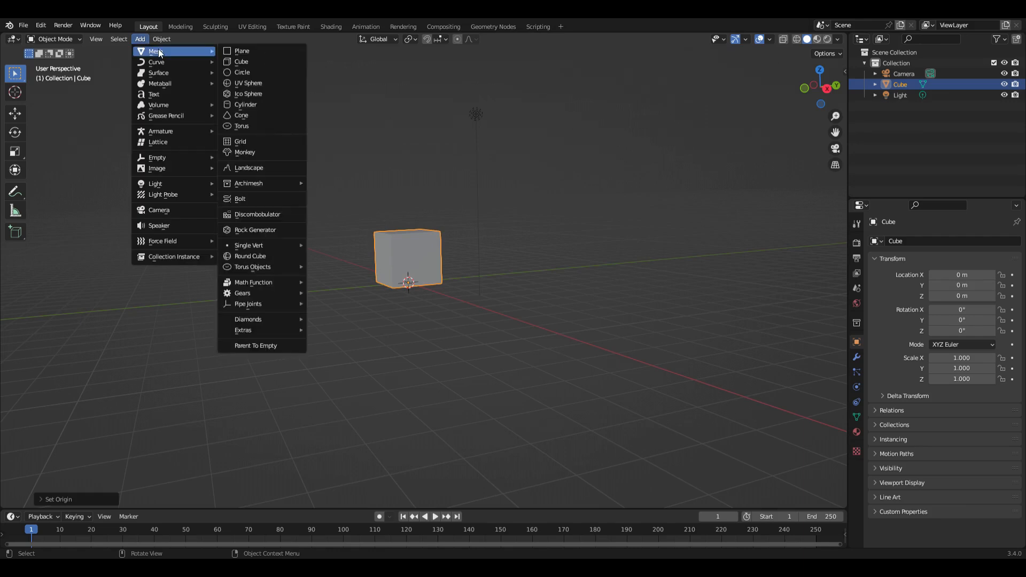
click(275, 105)
key(g)
key(z)
key(1)
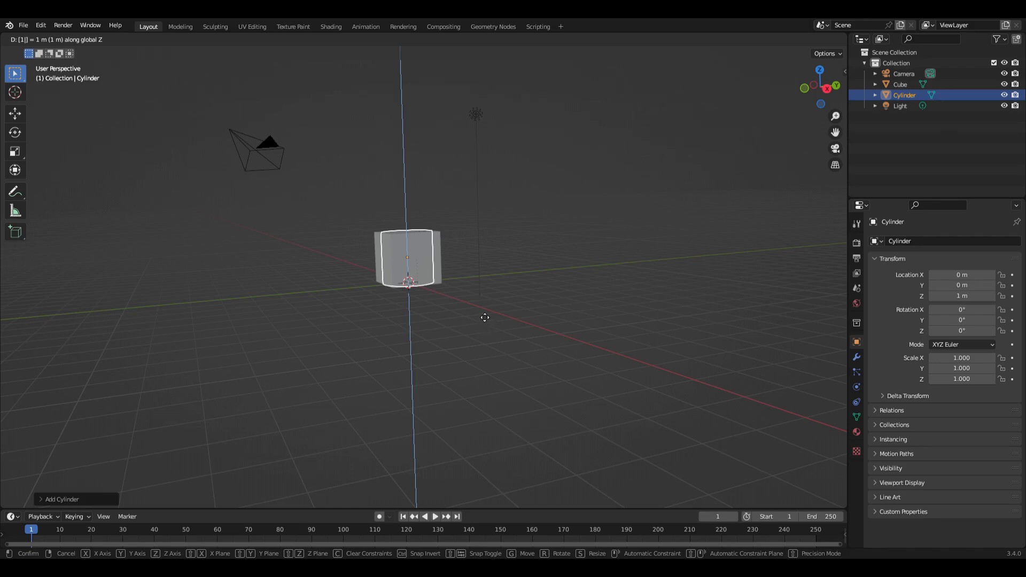
click(434, 220)
Set the cylinder's origin to the 3D cursor and move the cylinder about 7.19 m along the X axis
key(q)
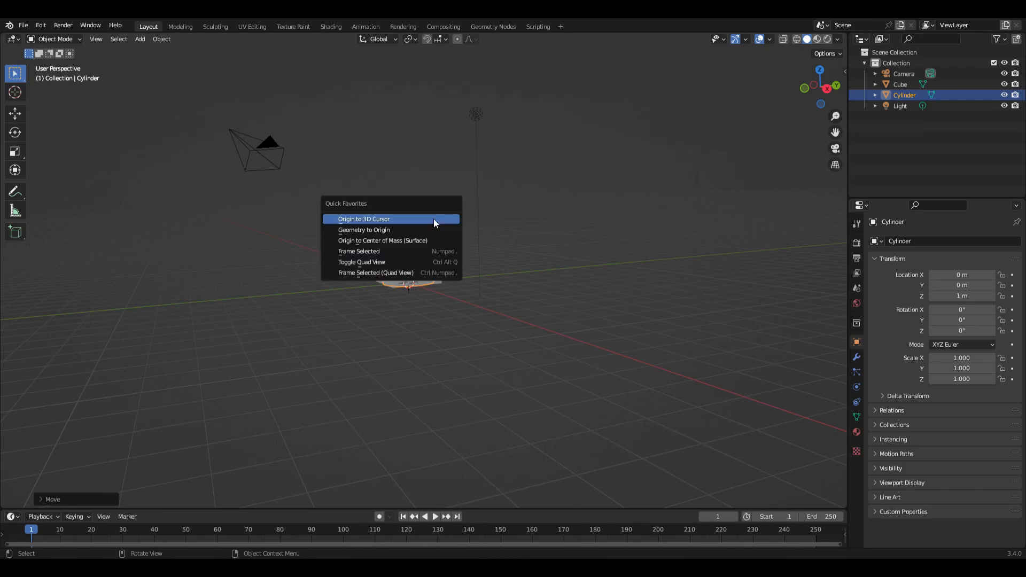
click(434, 219)
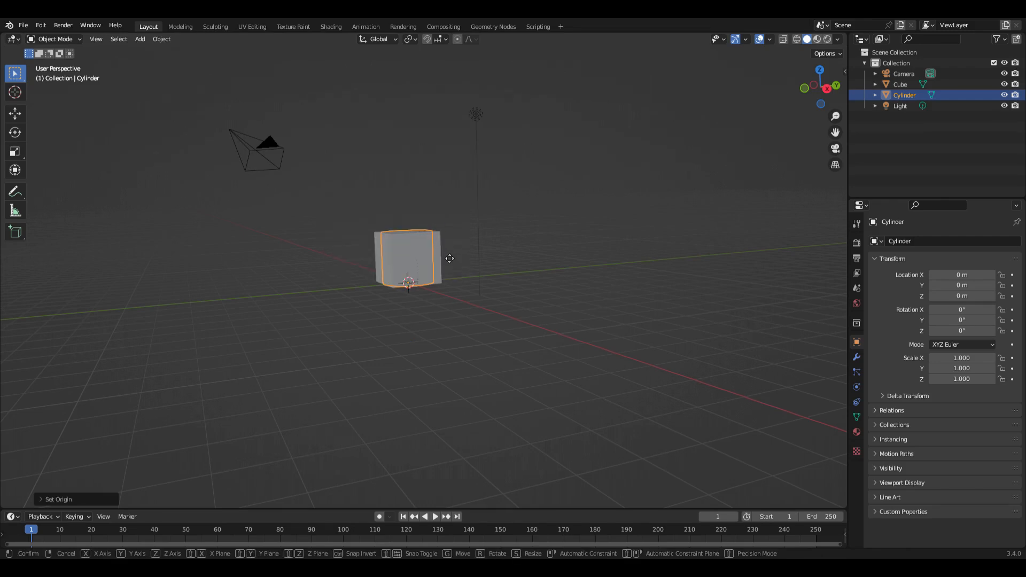
key(g)
key(x)
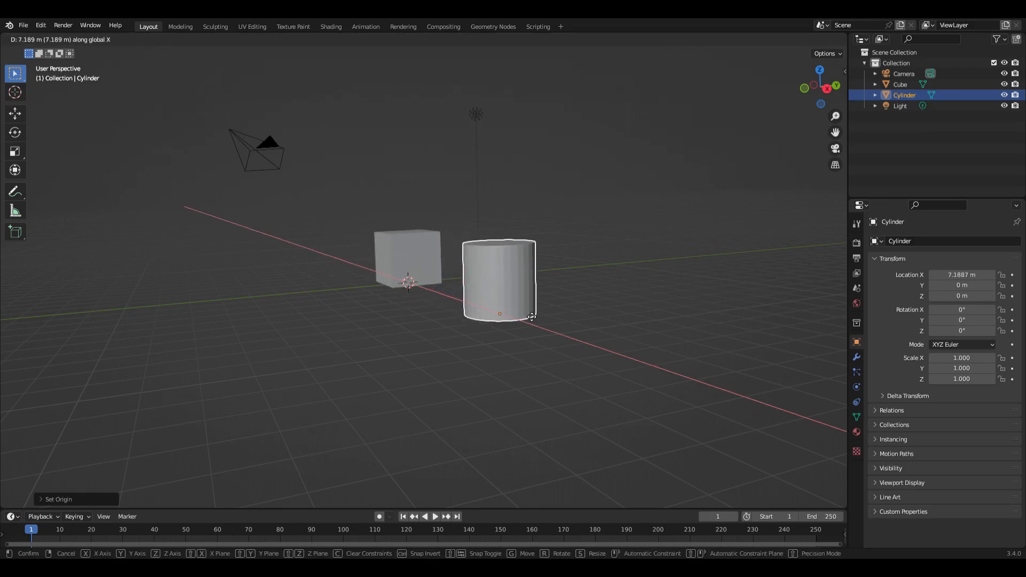
click(529, 327)
In the cube's Edit Mode, extrude its top face upward and scale that face down to form tapered bottle shoulders
middle_drag(521, 355, 523, 351)
scroll(522, 354, up, 5)
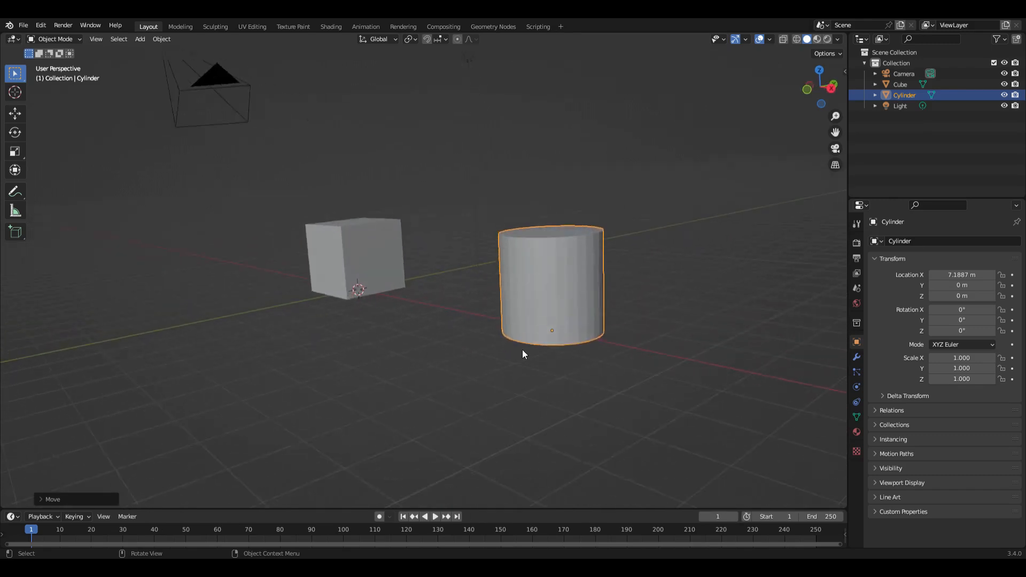
middle_drag(522, 348, 424, 304)
click(425, 304)
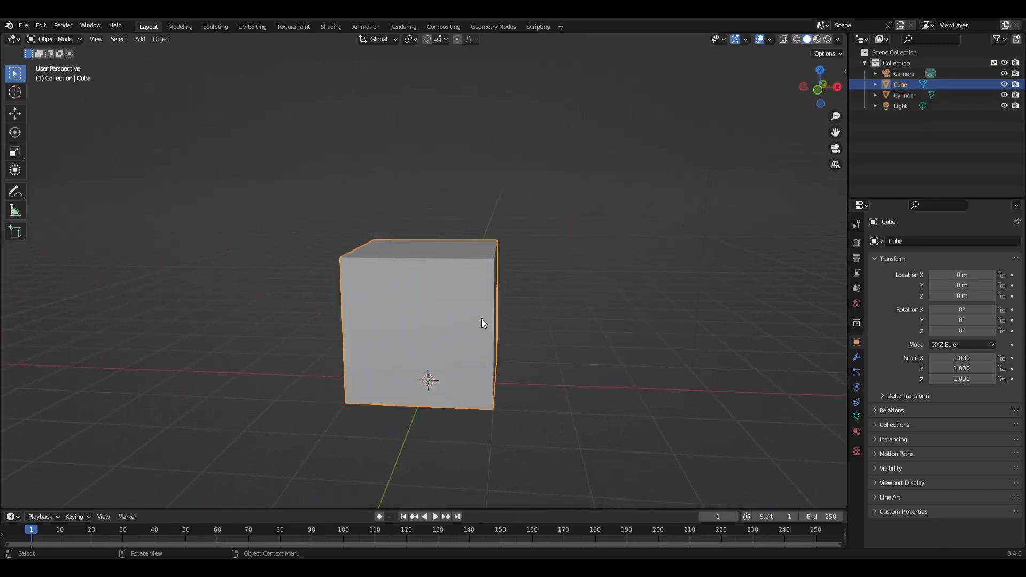
key(ctrl+Tab)
click(578, 327)
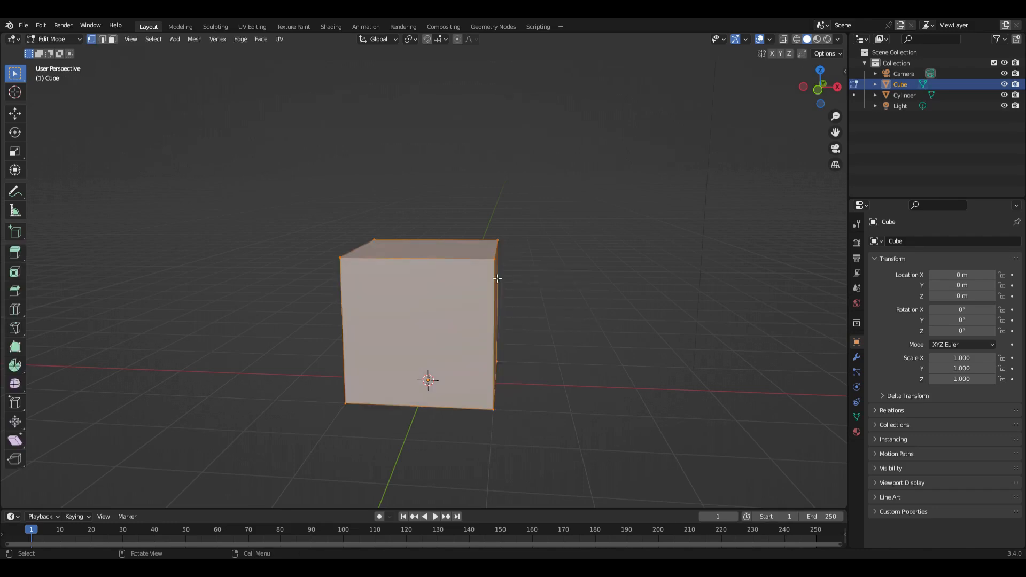
key(3)
click(433, 255)
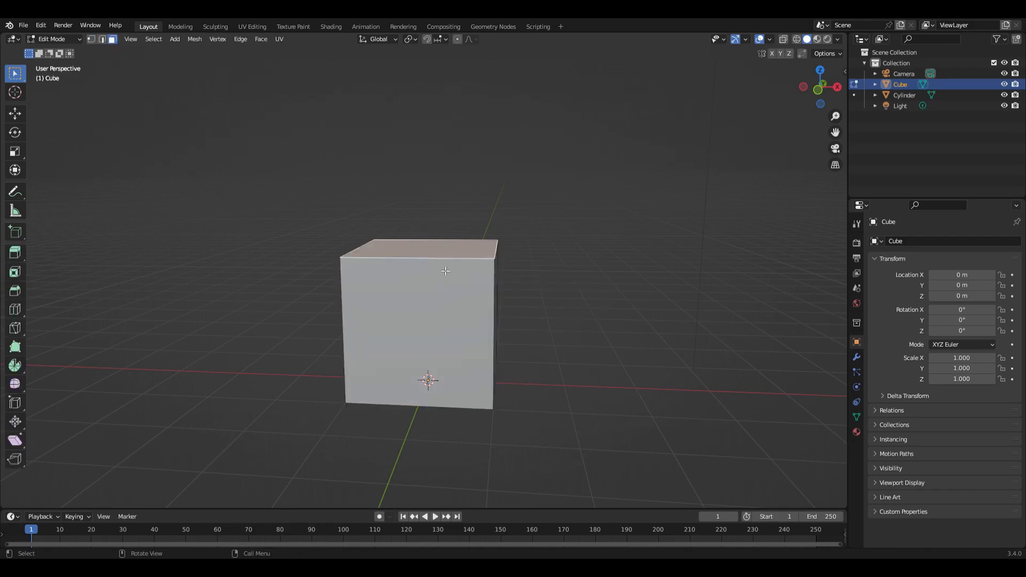
key(e)
click(444, 181)
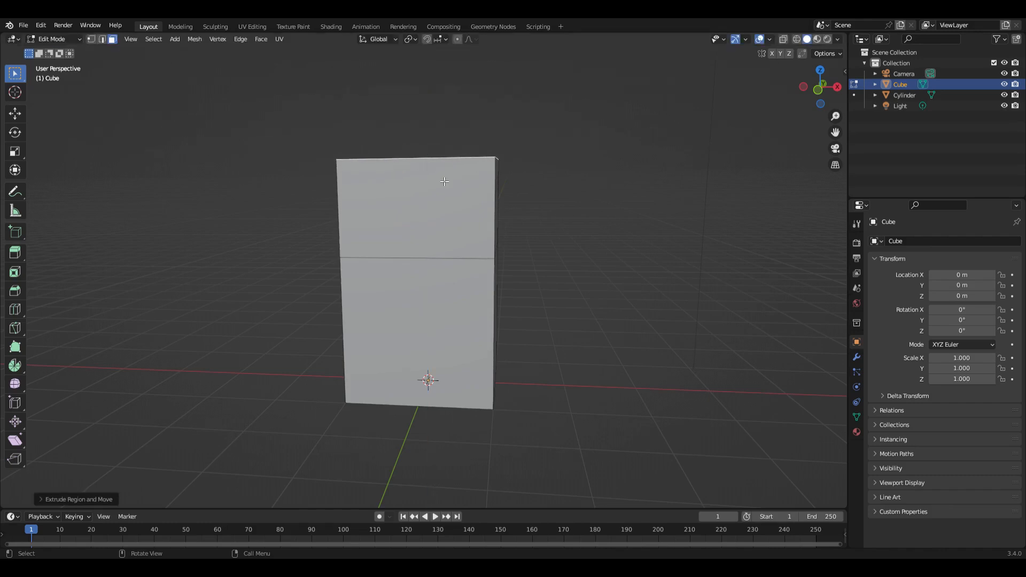
key(s)
click(504, 208)
Extrude the small top face upward as a bottle neck and scale the neck's side-face loop to about 0.79, excluding Z
middle_drag(504, 207, 454, 266)
key(e)
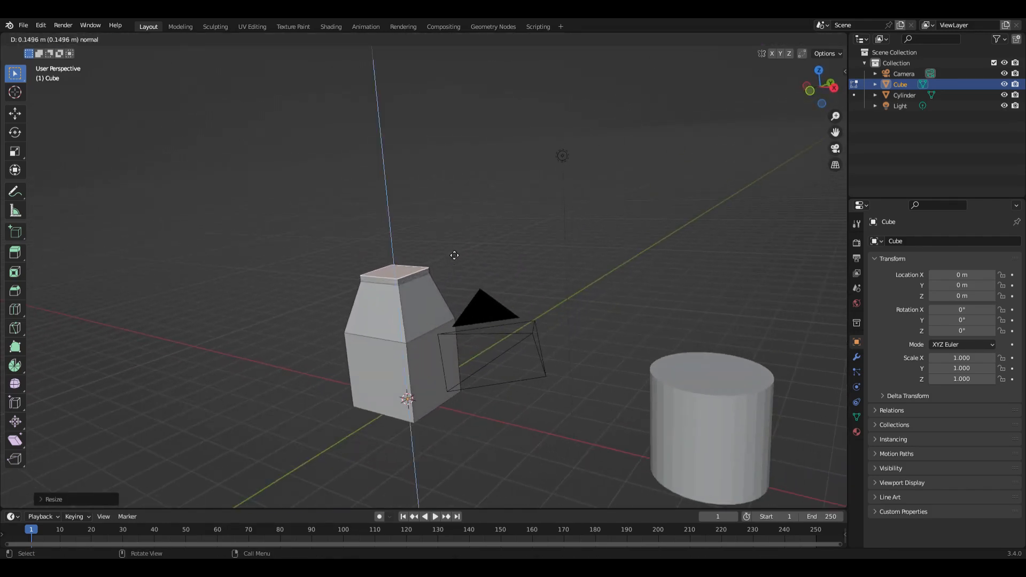
click(450, 222)
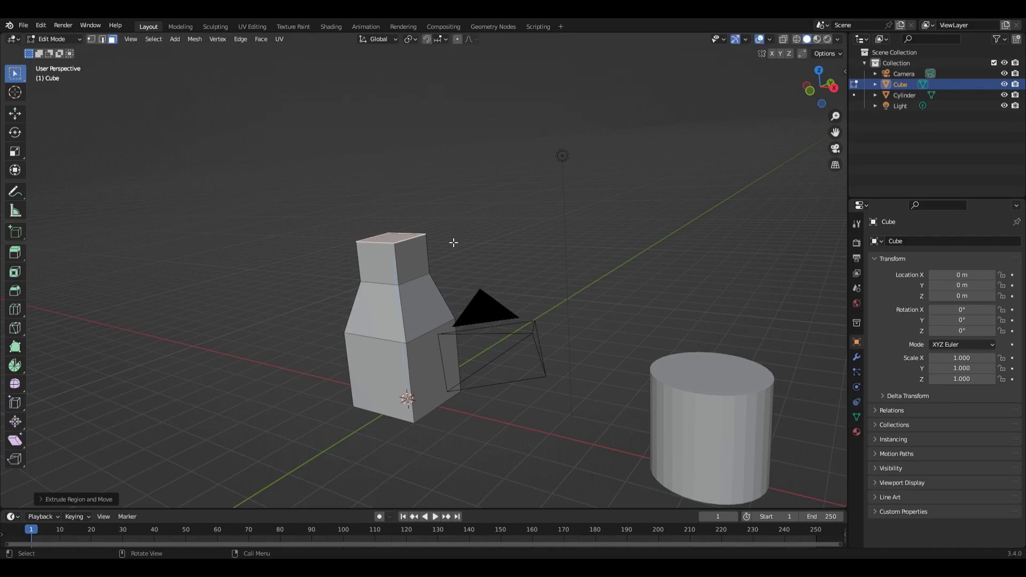
click(400, 265)
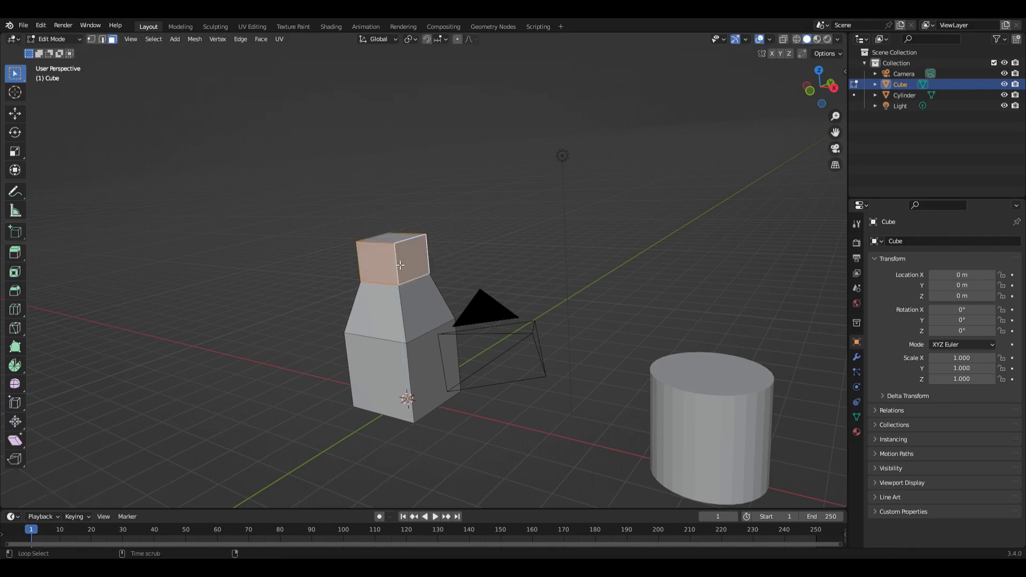
key(s)
key(shift+z)
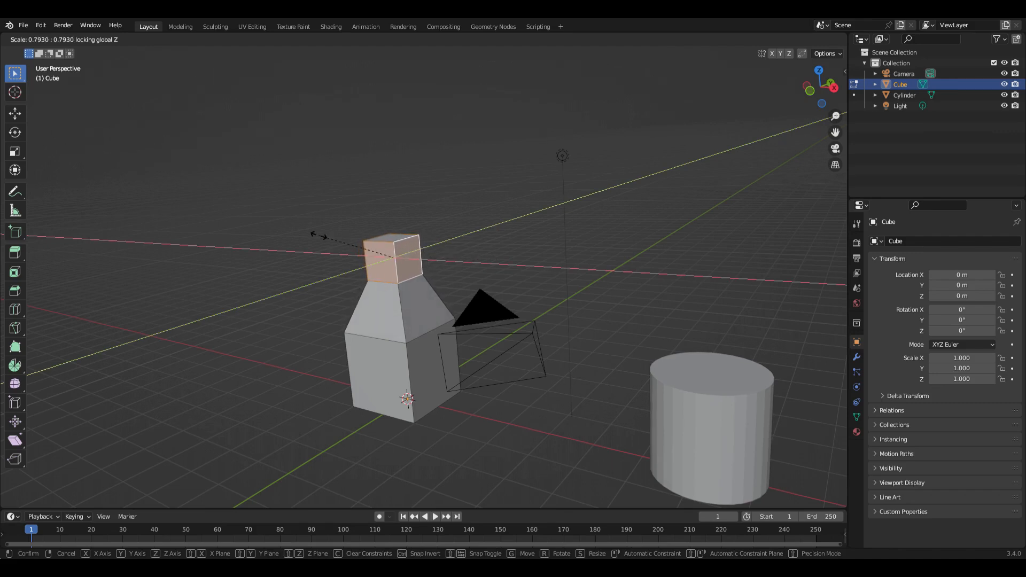
click(324, 238)
Extrude the neck's top face about 0.41 m upward and scale it outward to form a flared rim
click(398, 241)
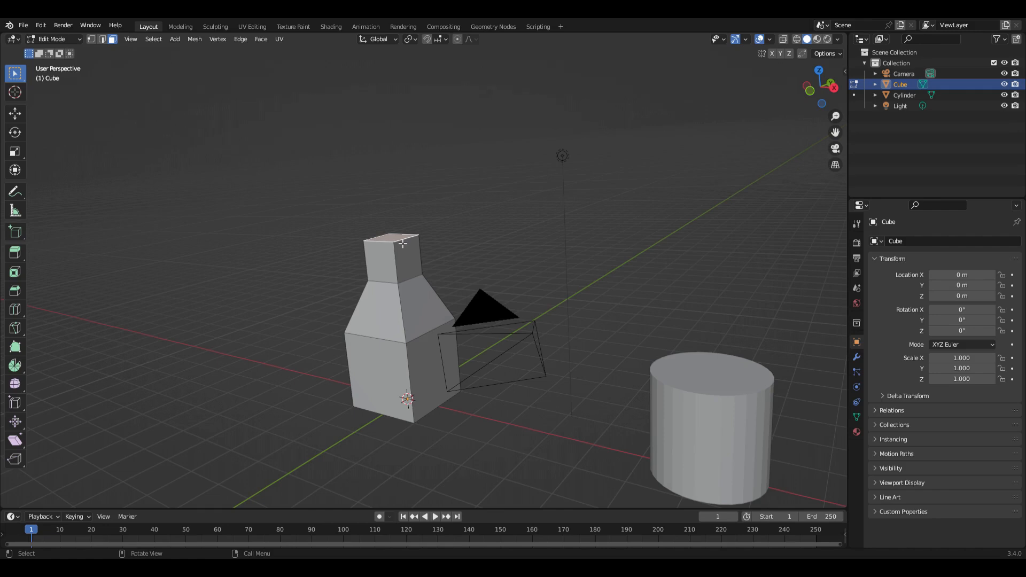
key(e)
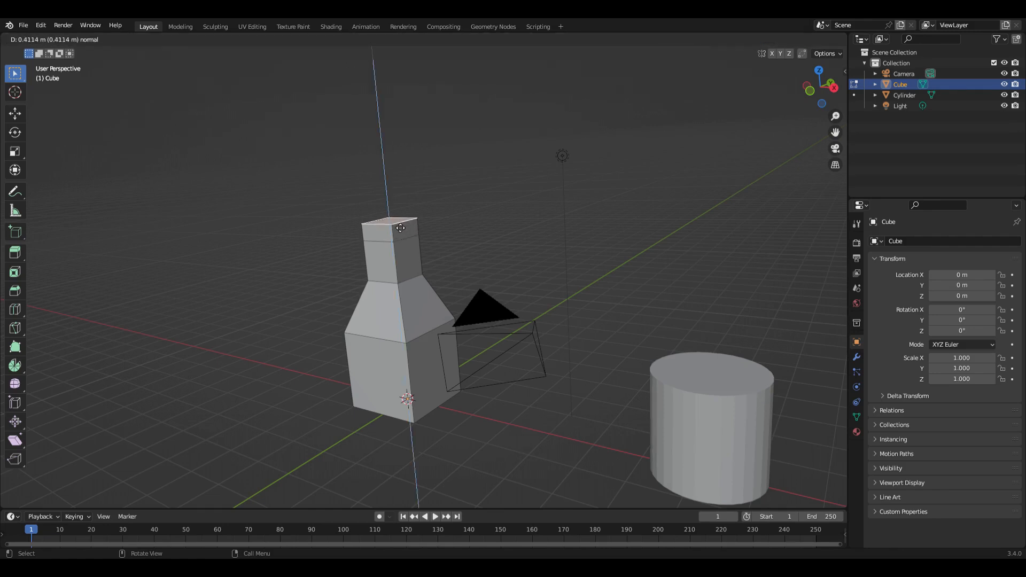
click(400, 226)
key(s)
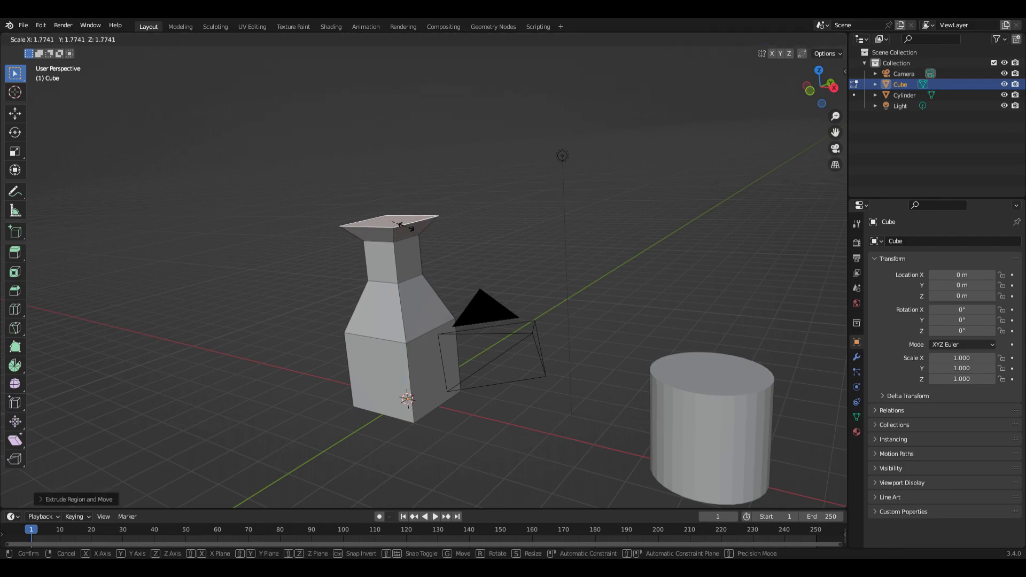
click(407, 231)
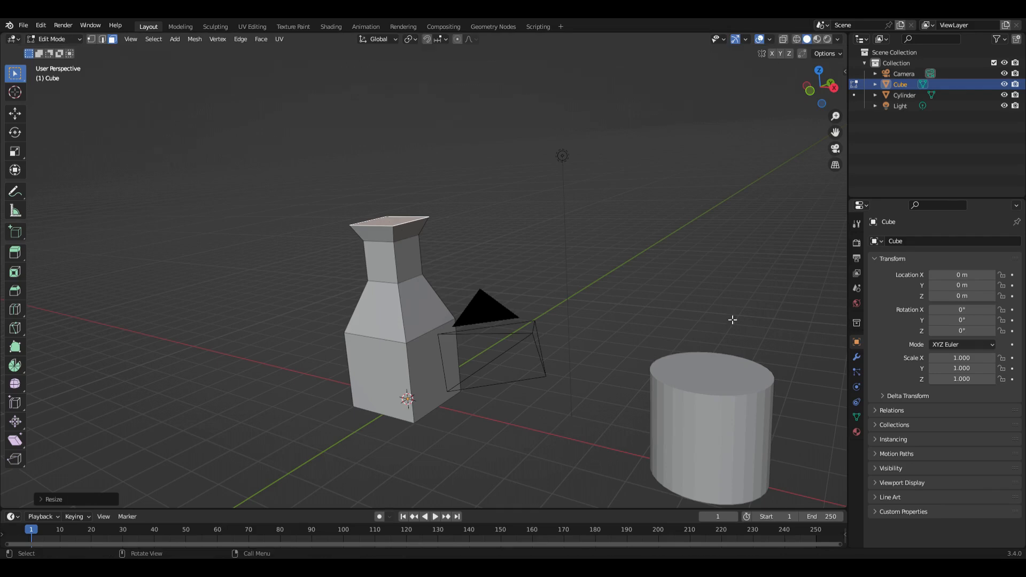
Add a Subdivision Surface modifier to the bottle shape made from the cube
click(857, 357)
click(931, 242)
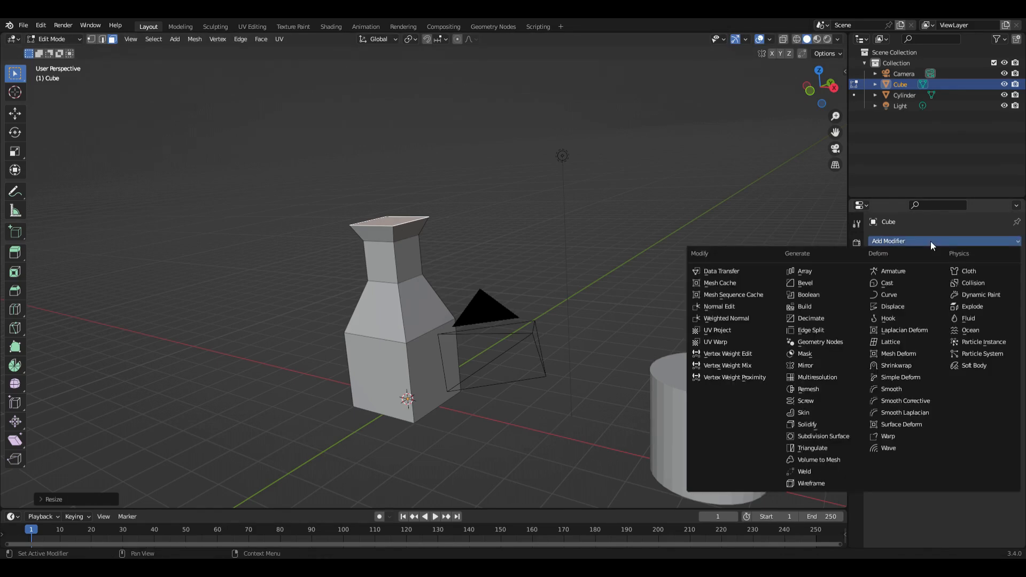
click(845, 437)
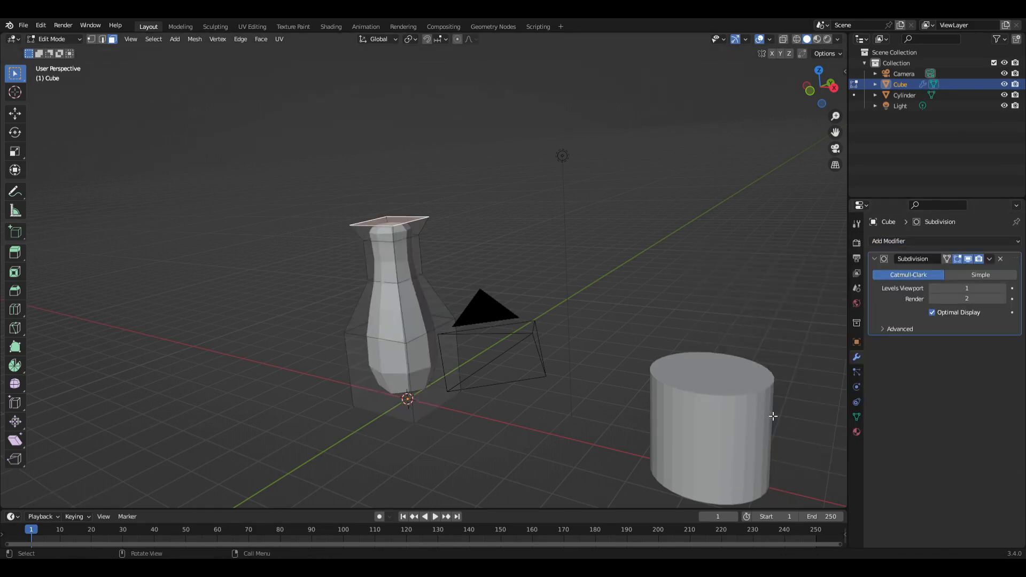
Grow the selection from the rim down through the shoulder faces and move it up along Z to lengthen the bottle's body
middle_drag(534, 369, 504, 324)
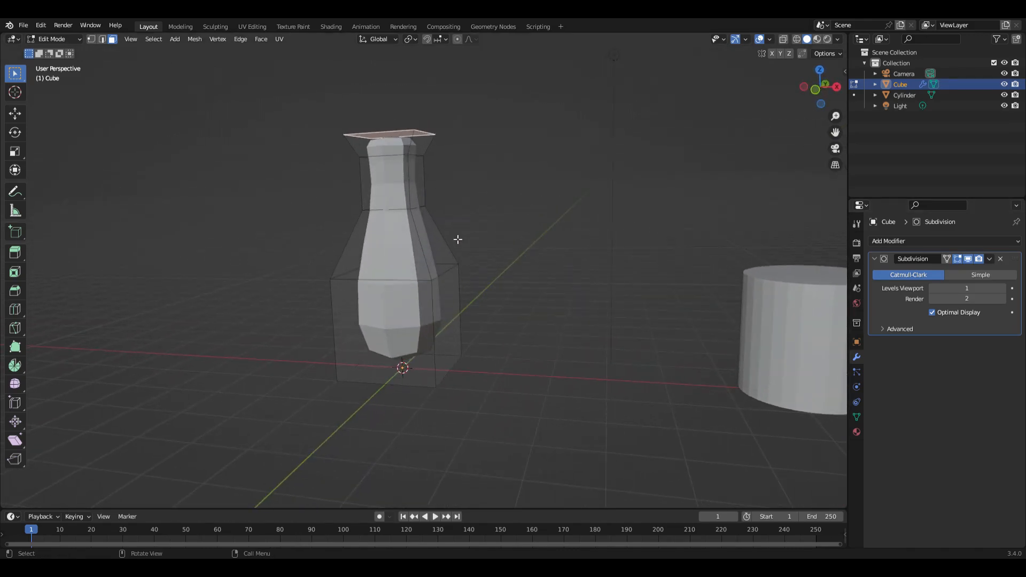
key(ctrl+KP_Add)
key(ctrl+KP_Add)
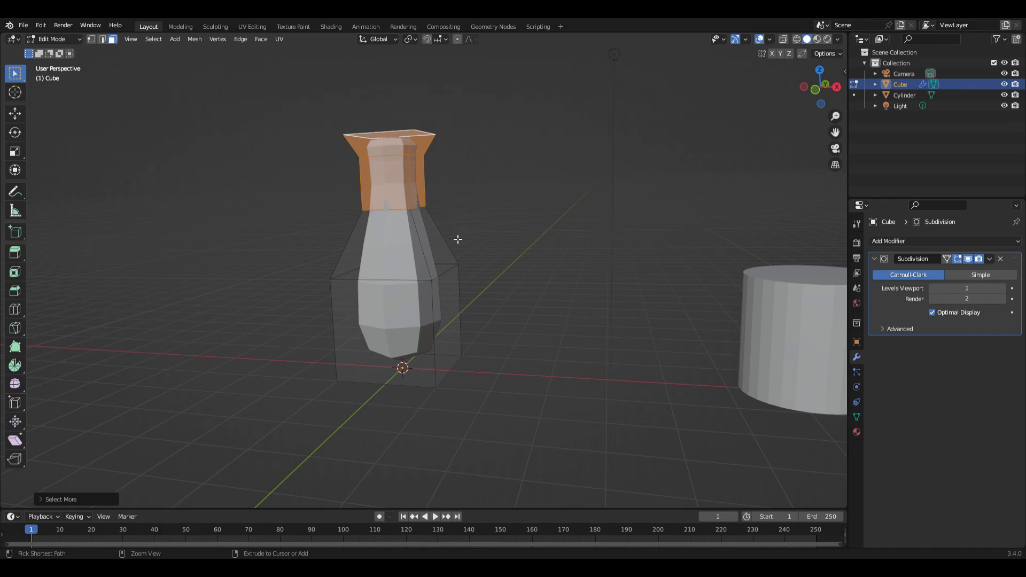
key(ctrl+KP_Add)
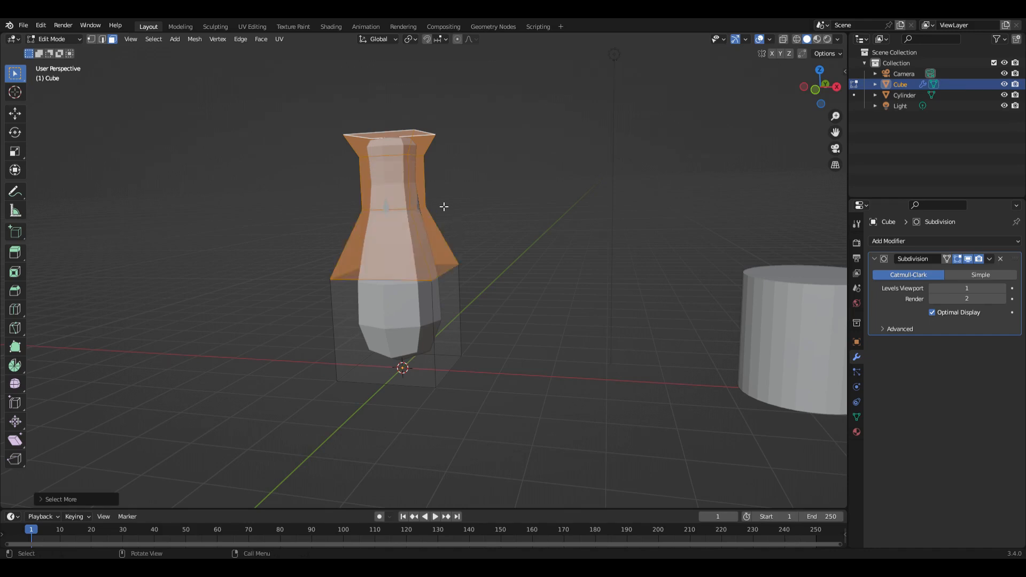
key(g)
key(z)
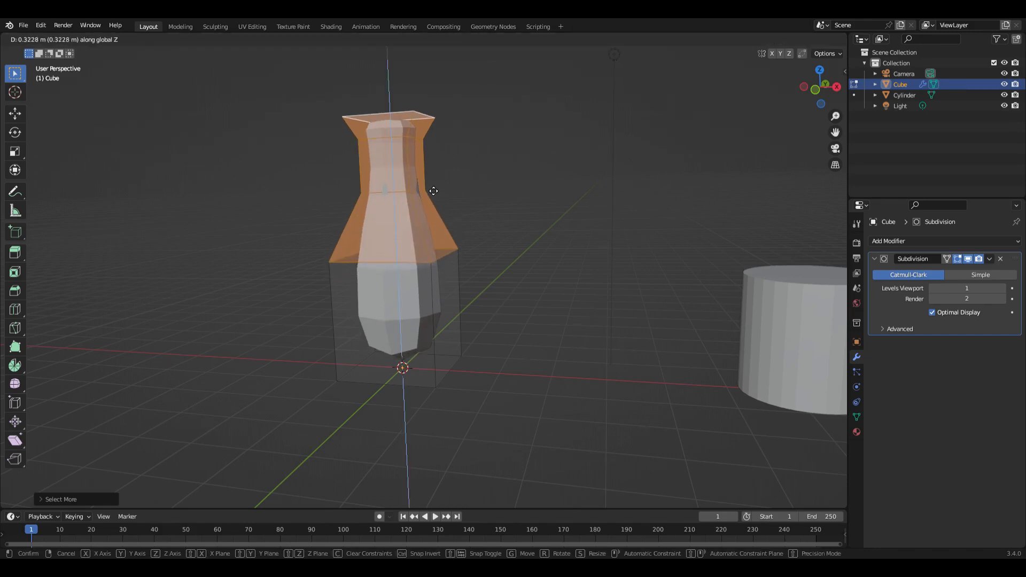
click(436, 158)
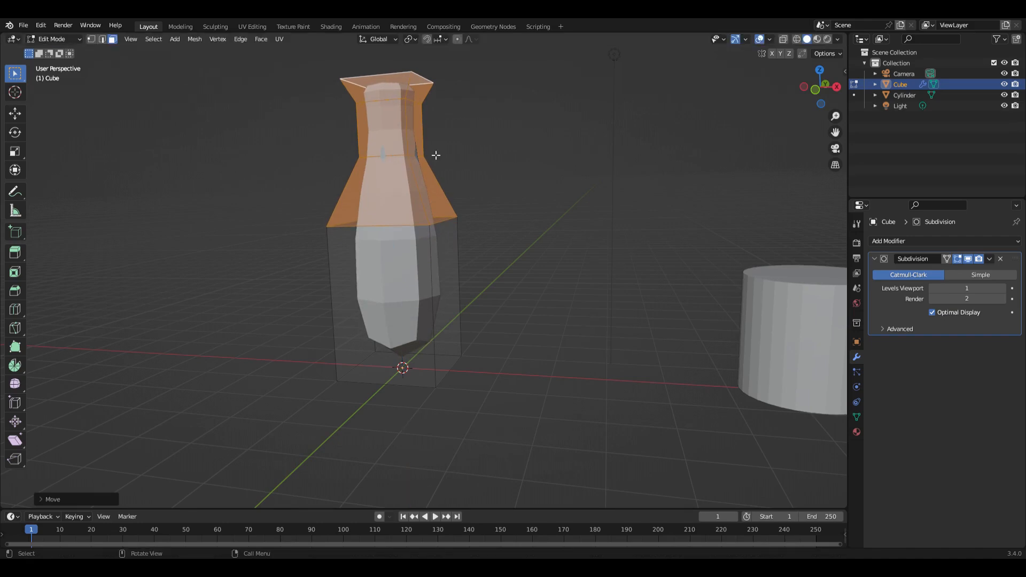
Add two vertical loop cuts to the bottle's front face, one slid close to each of its side edges
key(alt+a)
key(ctrl+r)
click(395, 217)
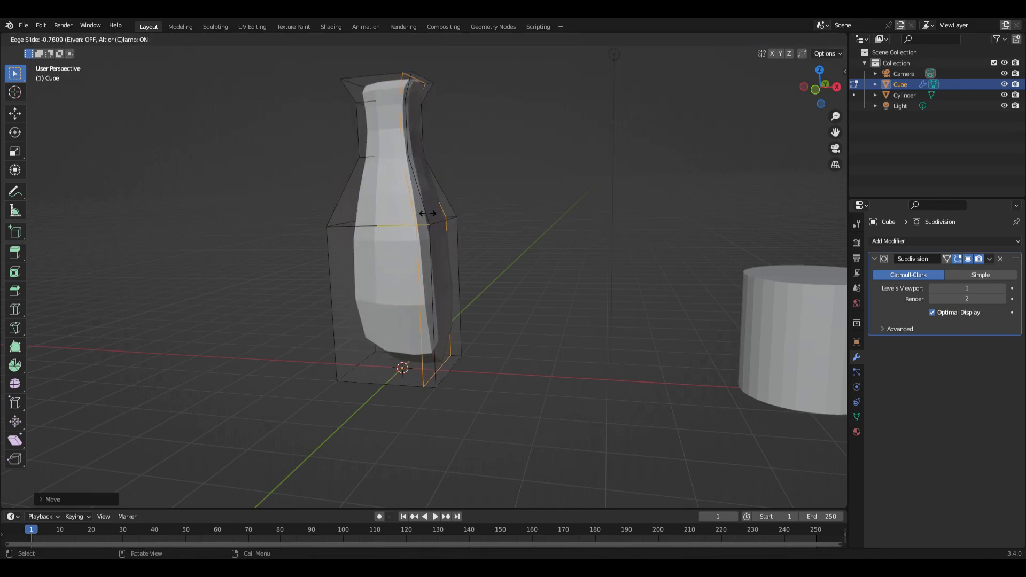
click(427, 213)
key(ctrl+r)
click(409, 217)
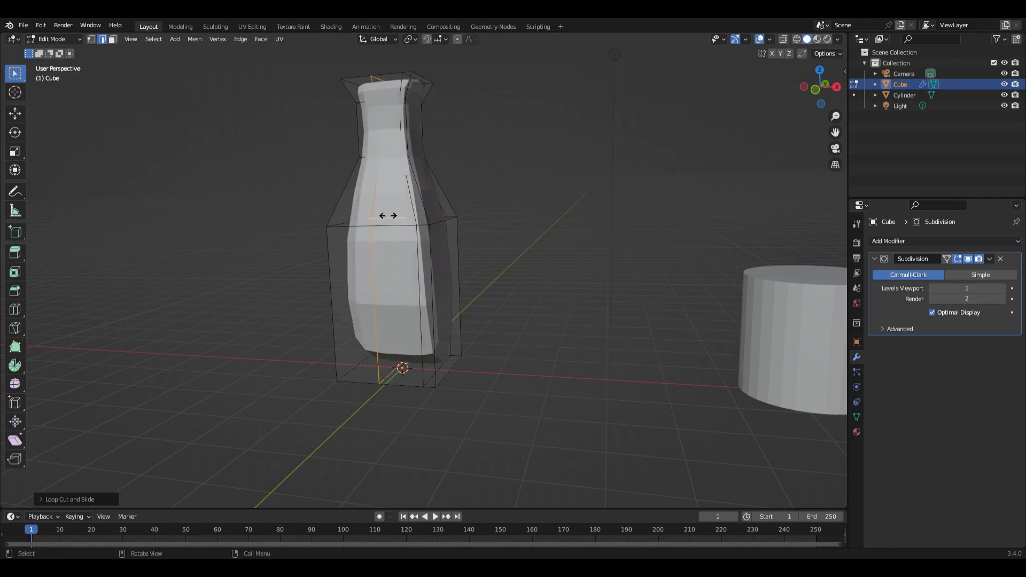
click(350, 220)
Add two more vertical loop cuts around the bottle's sides, one slid towards the front edge and one towards the back
key(ctrl+r)
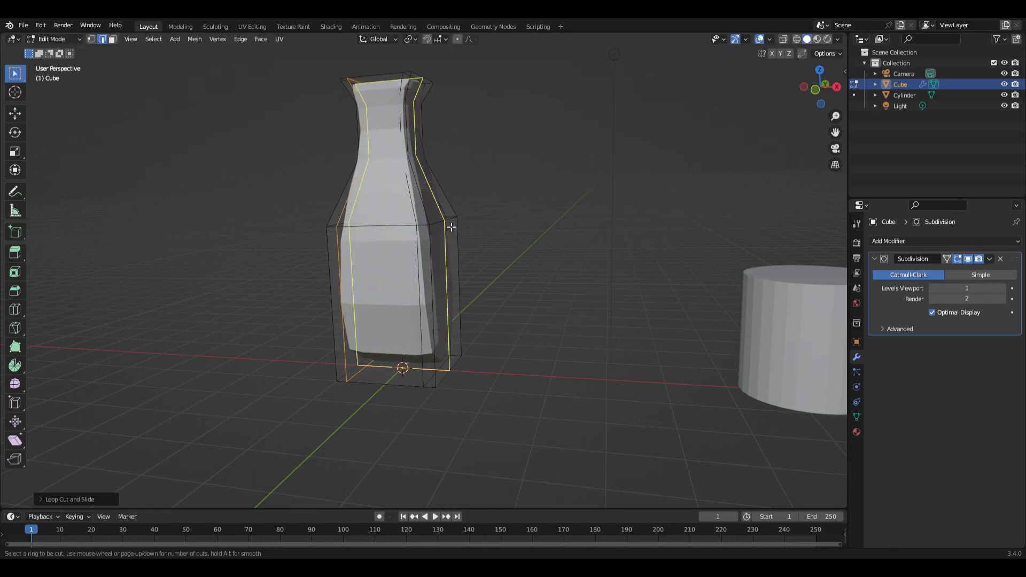
click(451, 227)
click(454, 228)
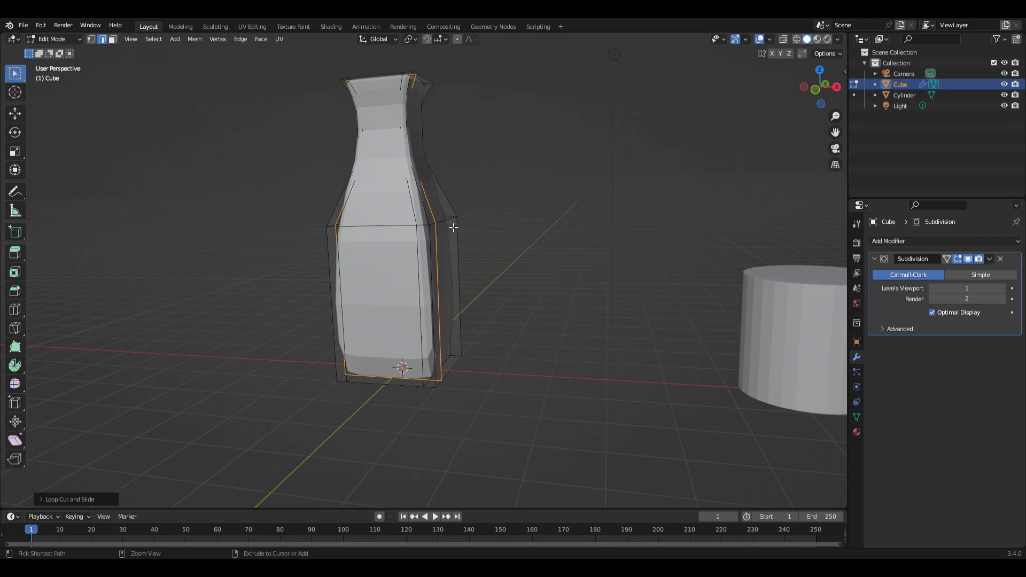
key(g)
key(g)
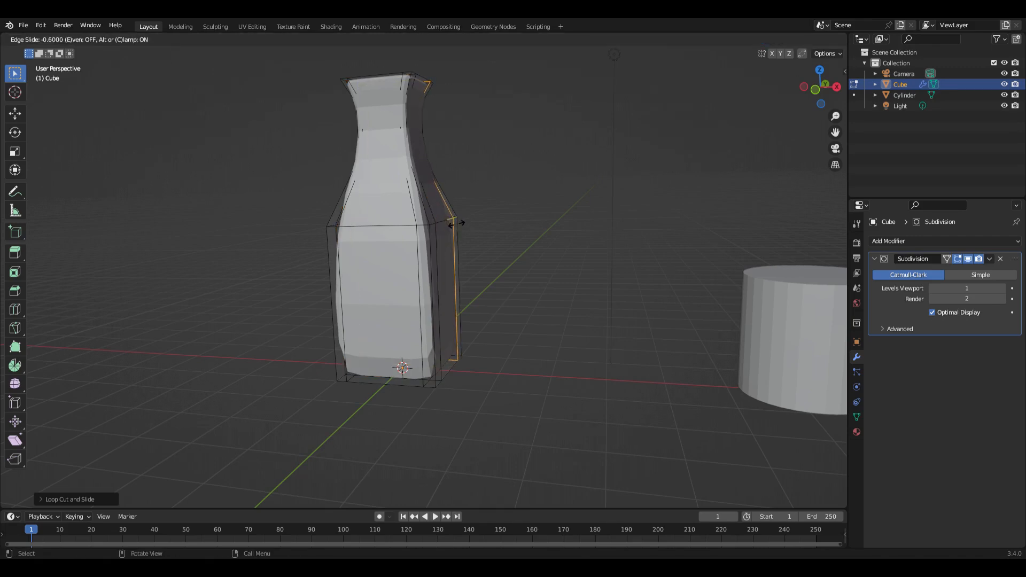
click(459, 227)
middle_drag(459, 226, 450, 253)
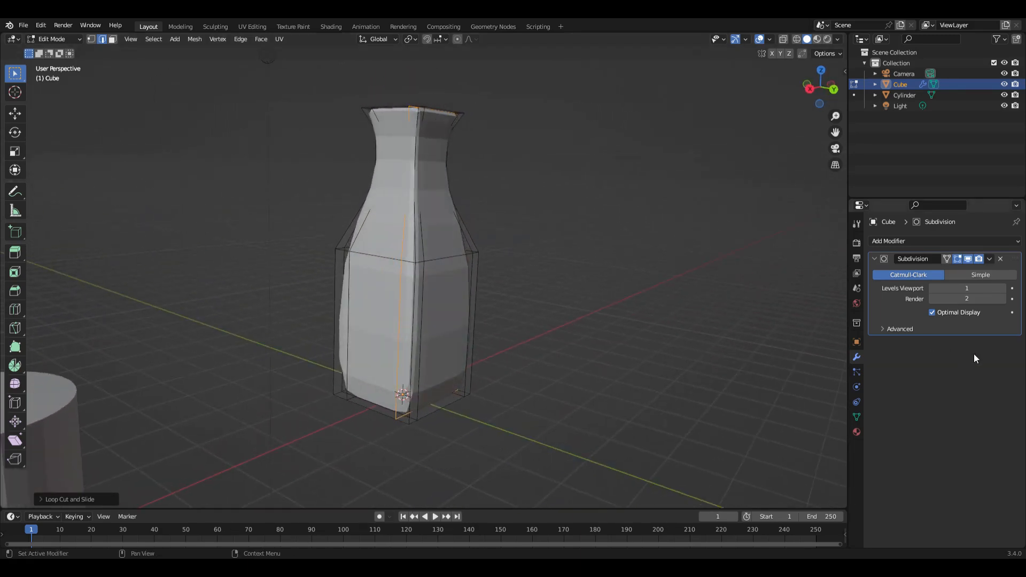
Set the Subdivision modifier's viewport levels to 2 and shade the bottle smooth in Object Mode
click(998, 289)
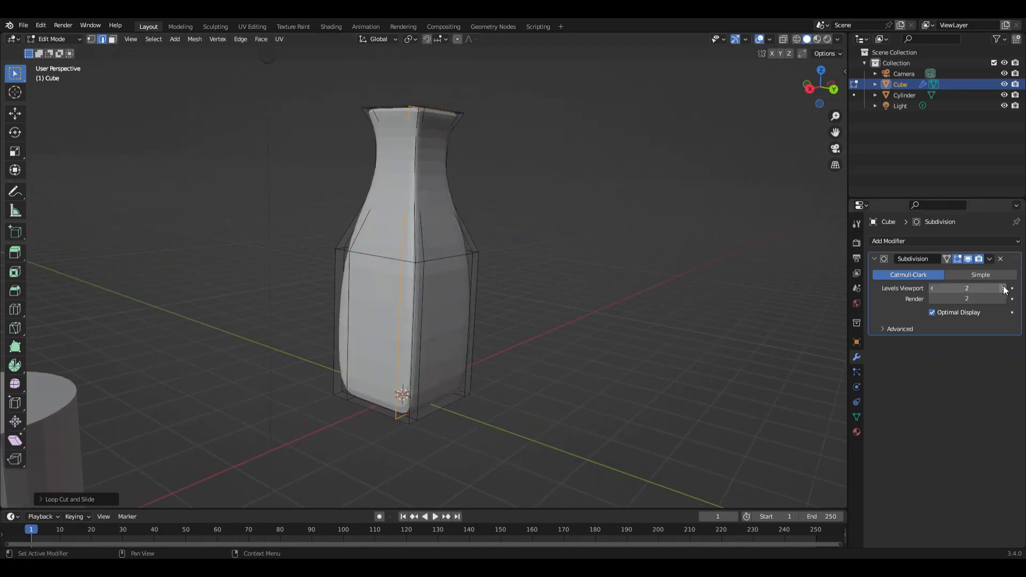
key(ctrl+Tab)
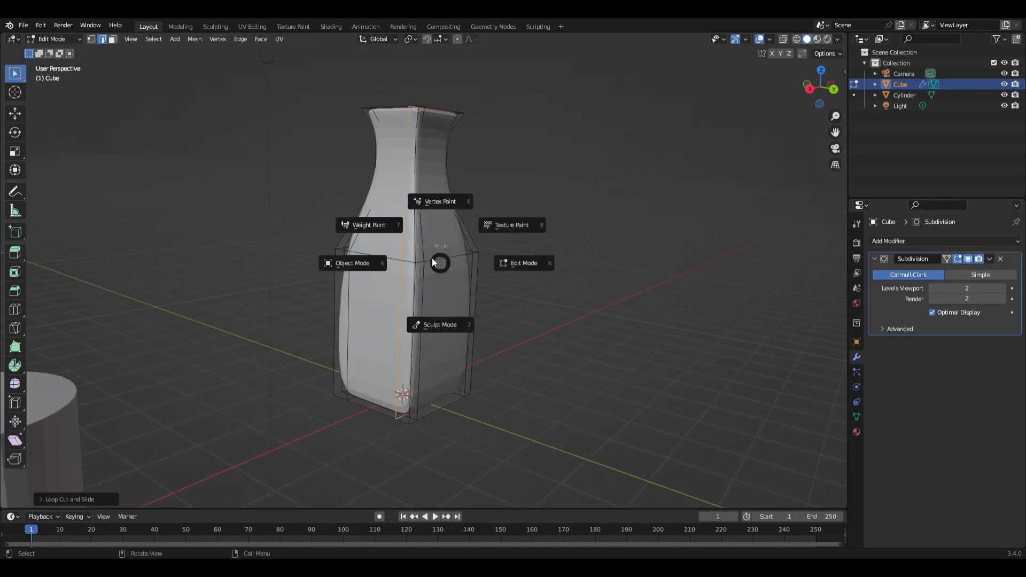
click(366, 258)
right_click(390, 237)
click(391, 239)
Select the faces capping the bottle's rim in Edit Mode and delete them to open the mouth
middle_drag(391, 240, 384, 368)
scroll(480, 294, down, 3)
scroll(384, 367, up, 4)
key(ctrl+Tab)
key(Escape)
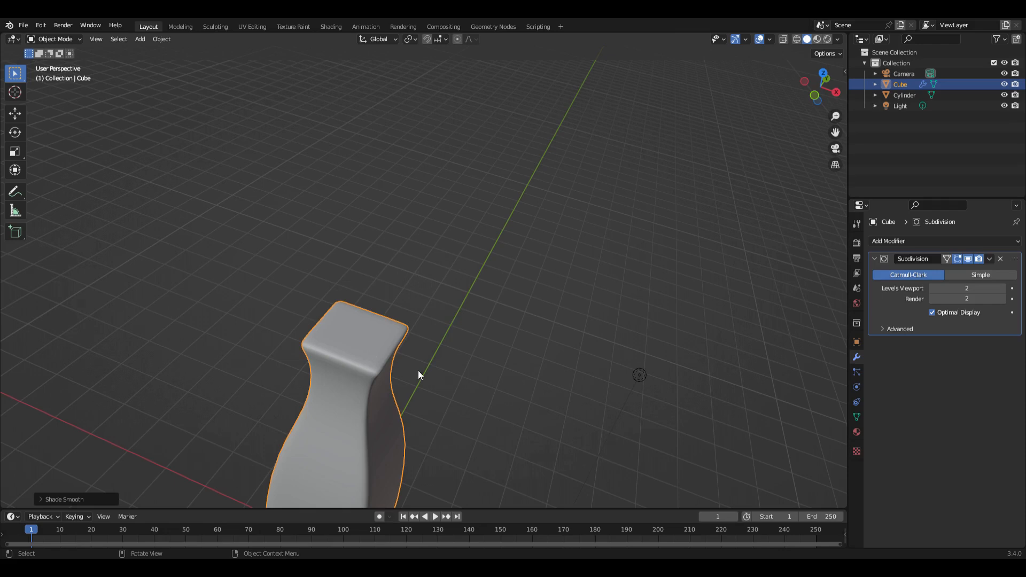
key(ctrl+Tab)
click(516, 372)
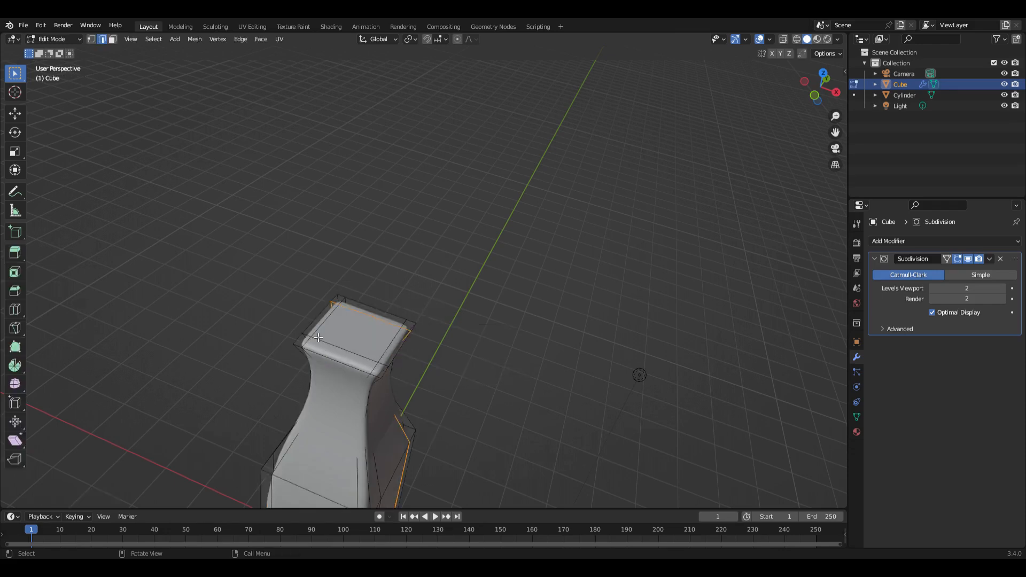
click(366, 330)
key(3)
click(365, 336)
key(ctrl+KP_Add)
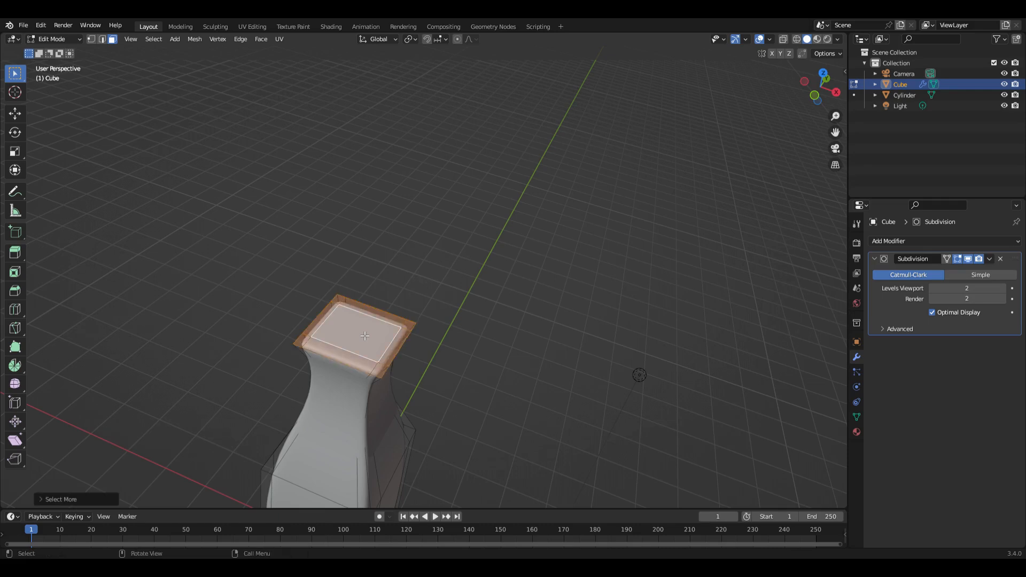
key(x)
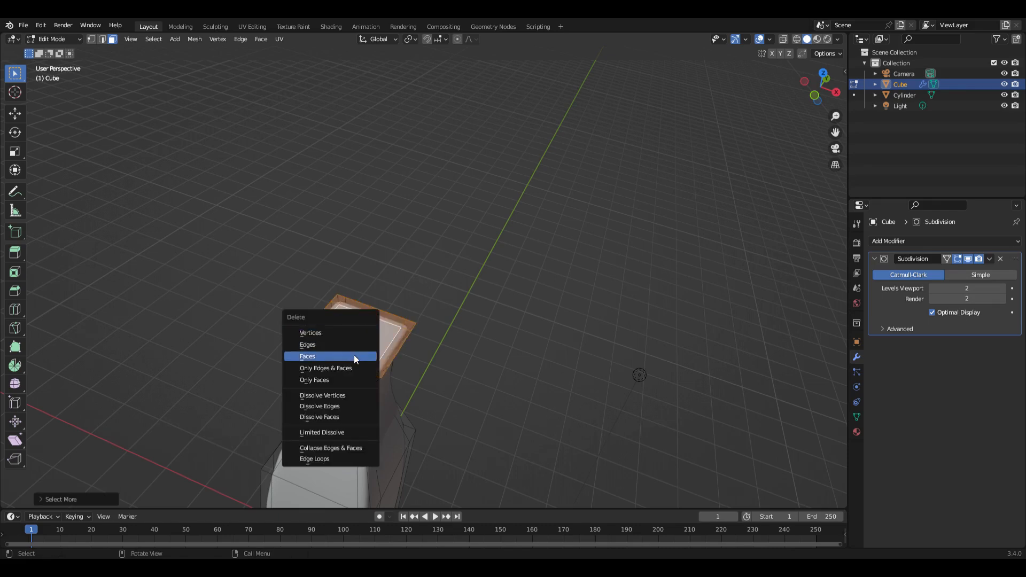
click(354, 355)
Add a Solidify modifier to the bottle and return to Object Mode
scroll(377, 368, down, 3)
middle_drag(377, 368, 381, 320)
shift+middle_drag(545, 408, 545, 382)
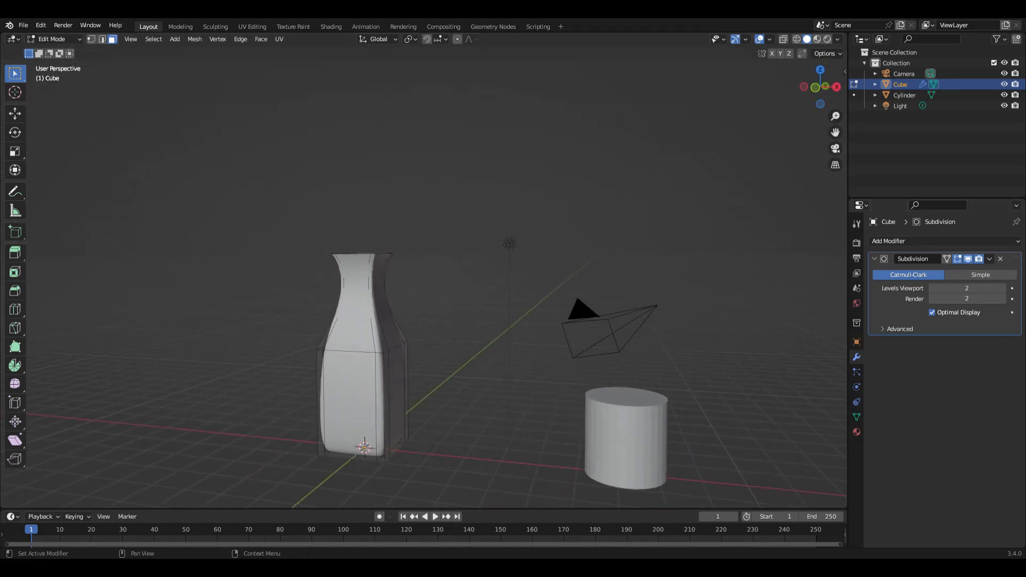
click(963, 243)
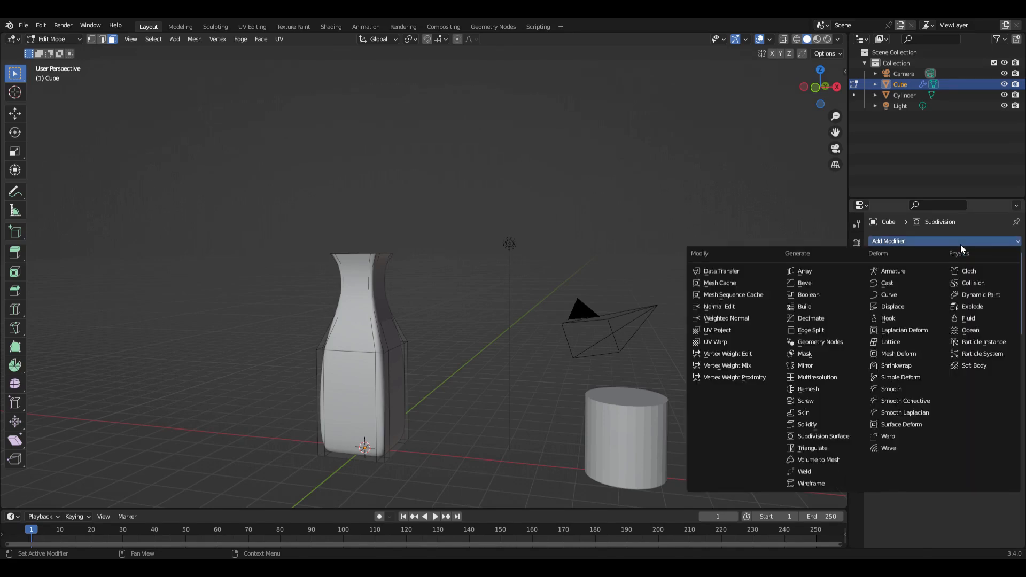
click(820, 425)
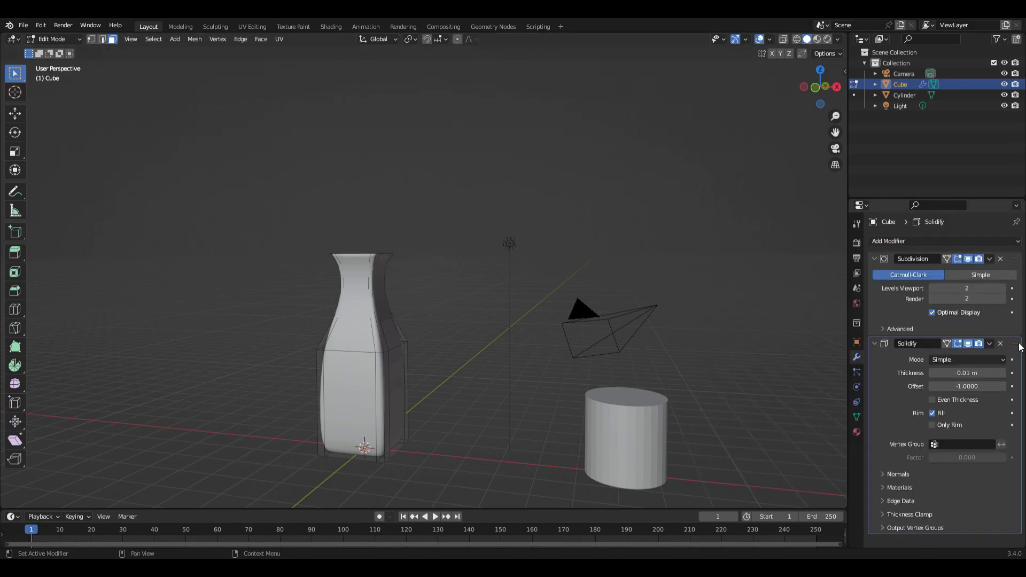
middle_drag(673, 299, 510, 373)
scroll(584, 327, up, 7)
scroll(569, 330, down, 5)
key(ctrl+Tab)
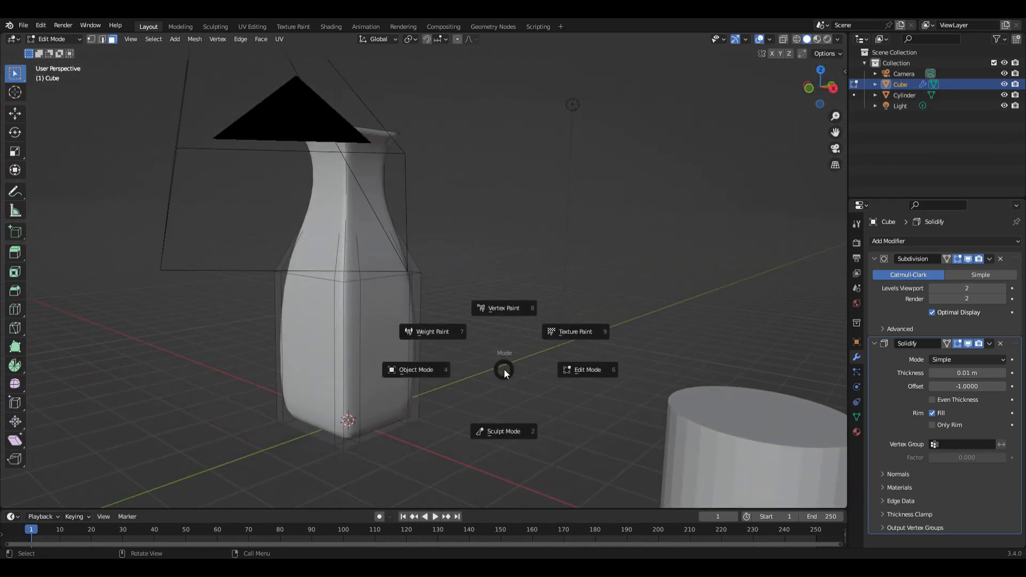
click(460, 373)
Select the cylinder beside the bottle and delete it
middle_drag(482, 376, 463, 301)
scroll(441, 367, down, 3)
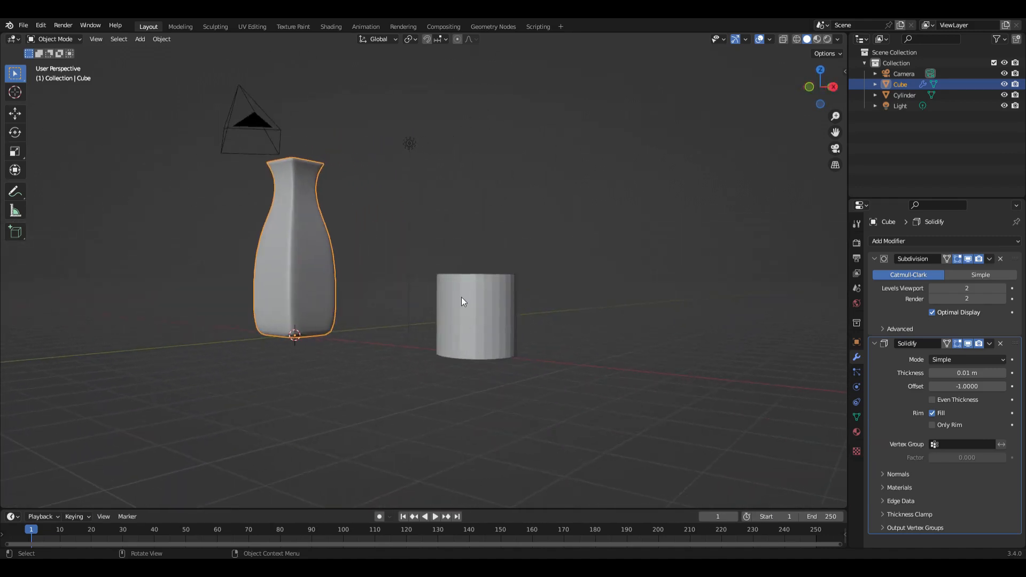
click(485, 325)
scroll(513, 345, up, 3)
middle_drag(527, 350, 454, 339)
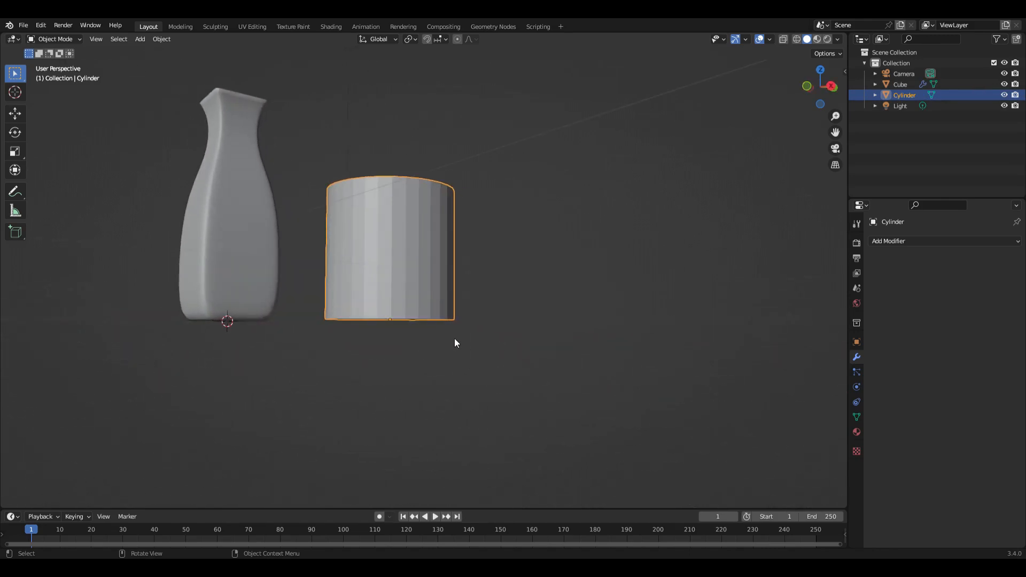
key(ctrl+Tab)
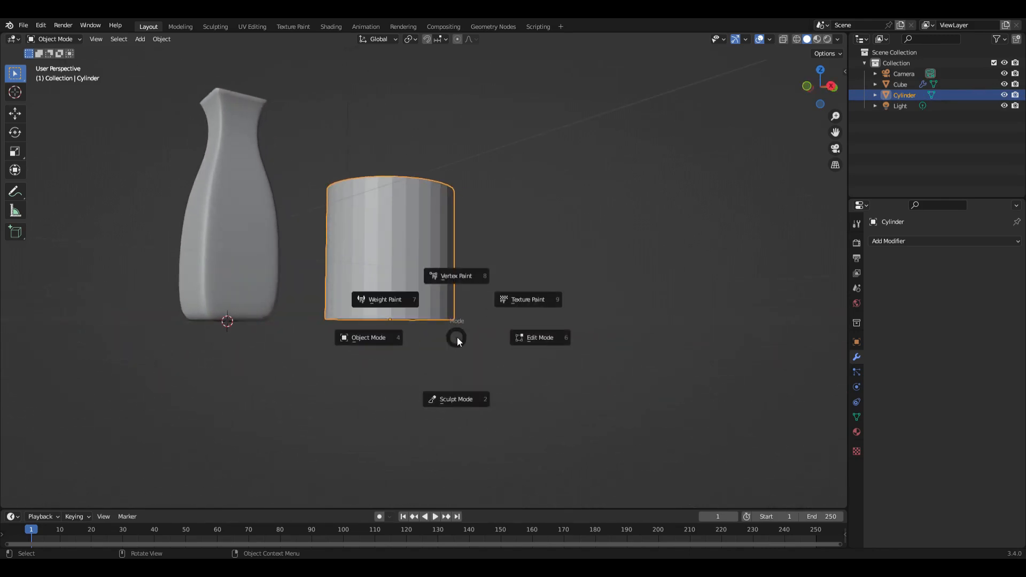
click(266, 414)
key(Delete)
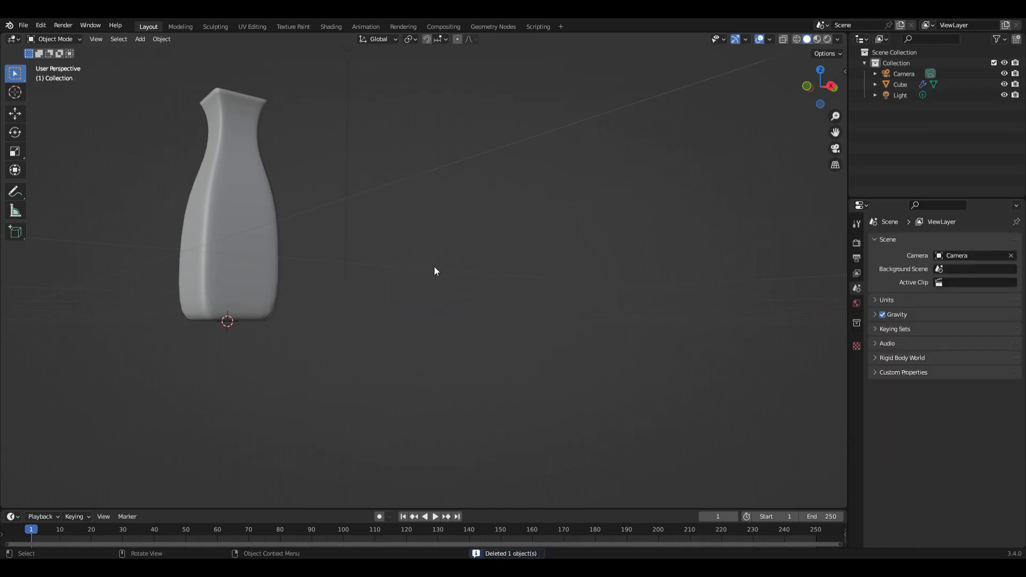
Add a UV sphere and move it up along Z until its underside rests at the 3D cursor
key(shift+a)
mouse_move(414, 308)
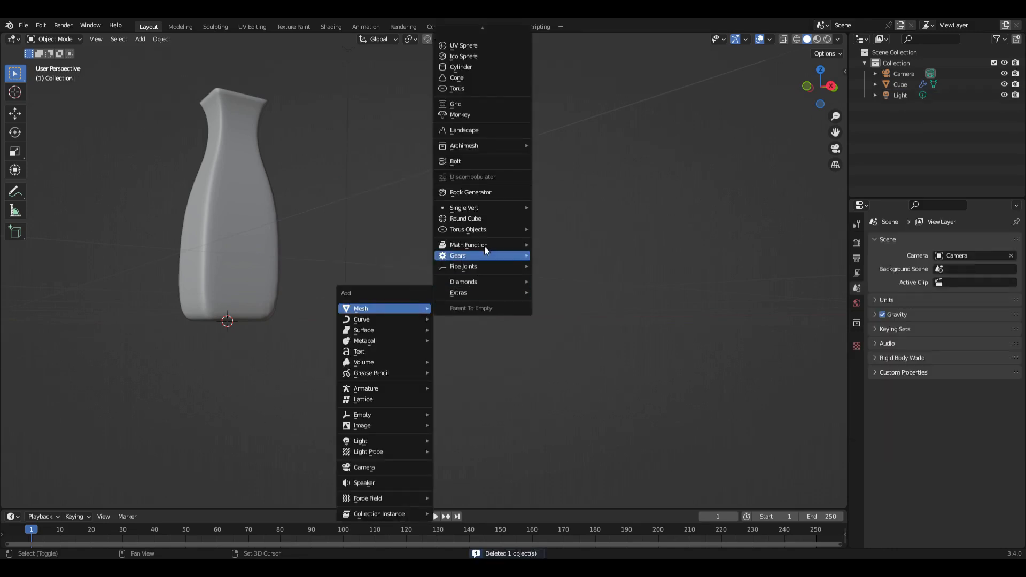
click(469, 47)
key(g)
key(z)
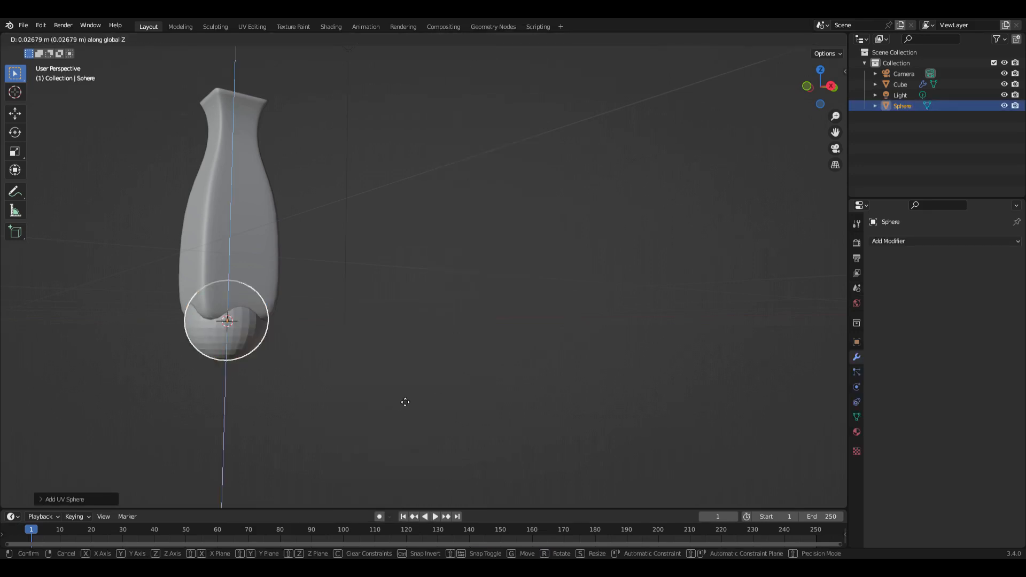
key(Return)
Try to move the sphere along X away from the bottle
key(g)
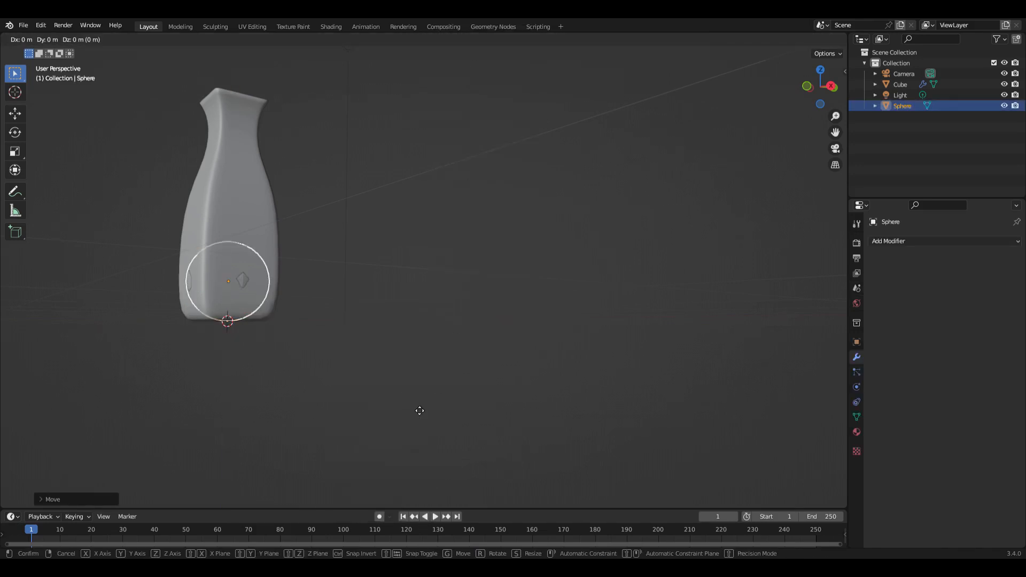
key(x)
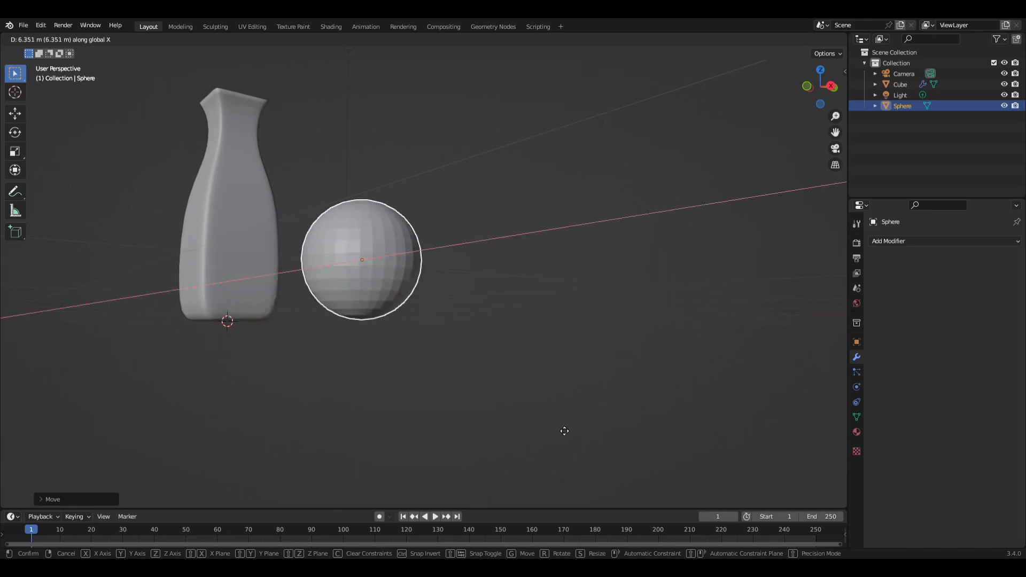
click(632, 430)
scroll(631, 425, down, 4)
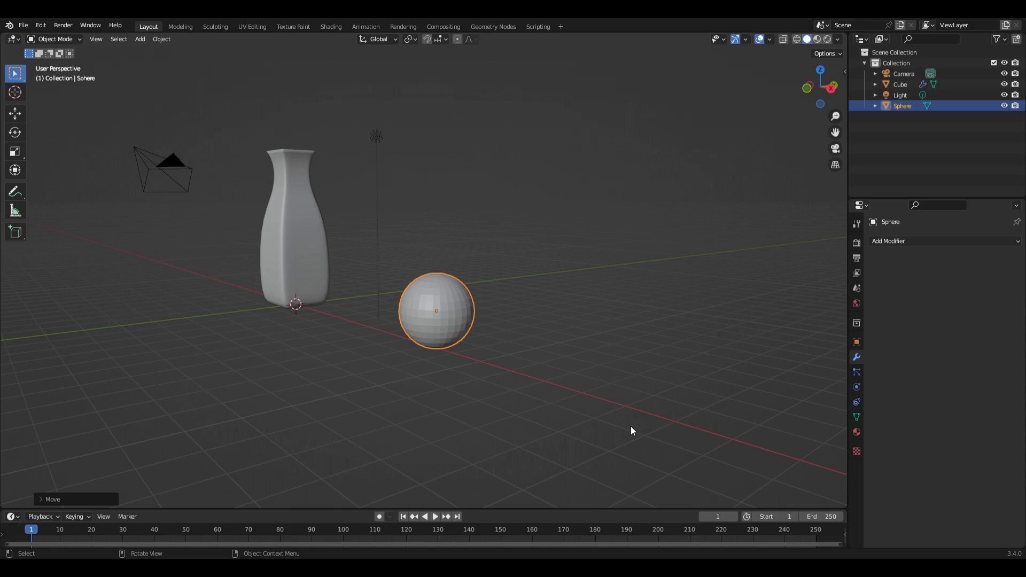
key(ctrl+z)
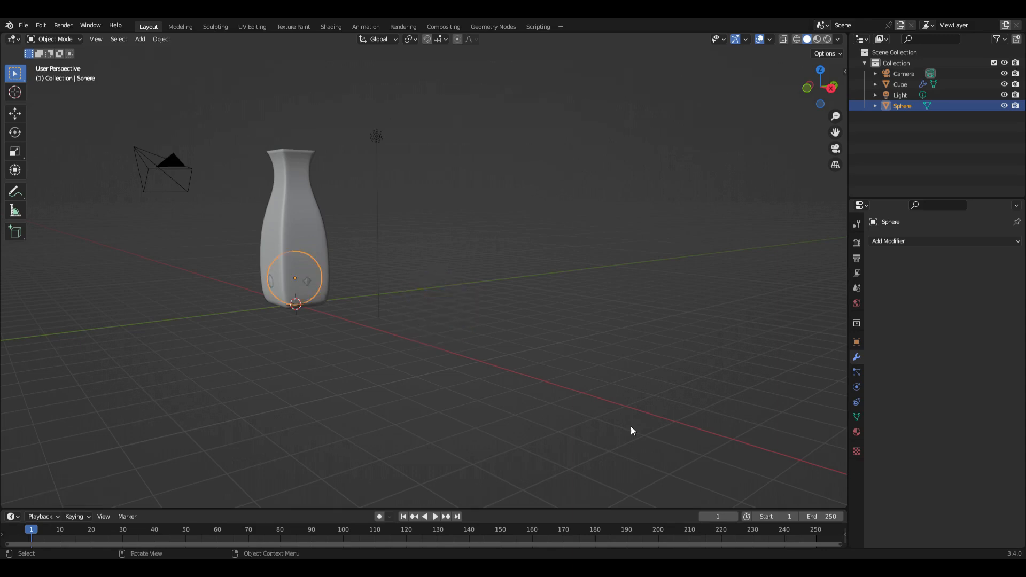
Set the sphere's origin to the 3D cursor and move the sphere along X clear of the bottle
key(q)
click(630, 426)
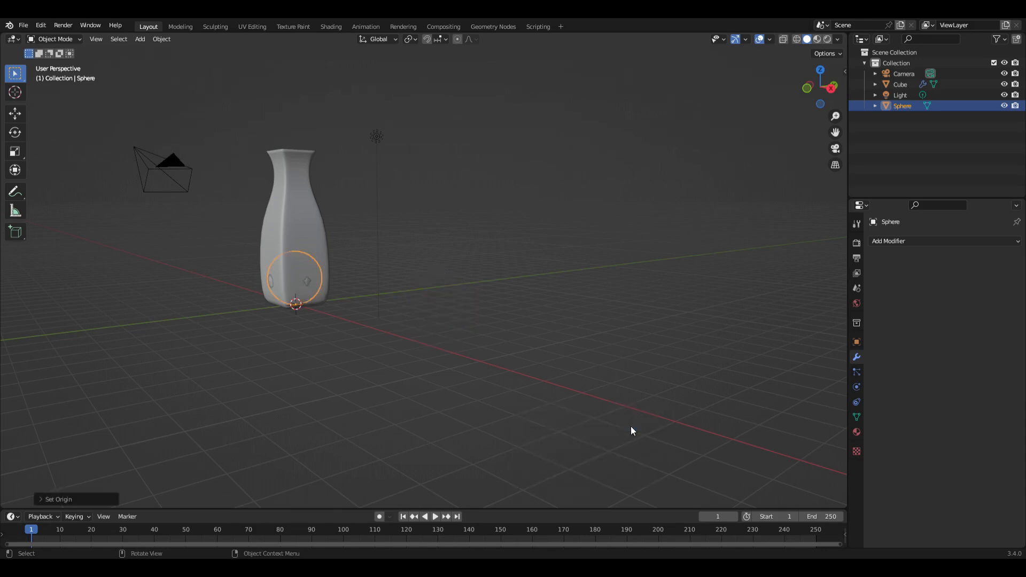
key(g)
key(x)
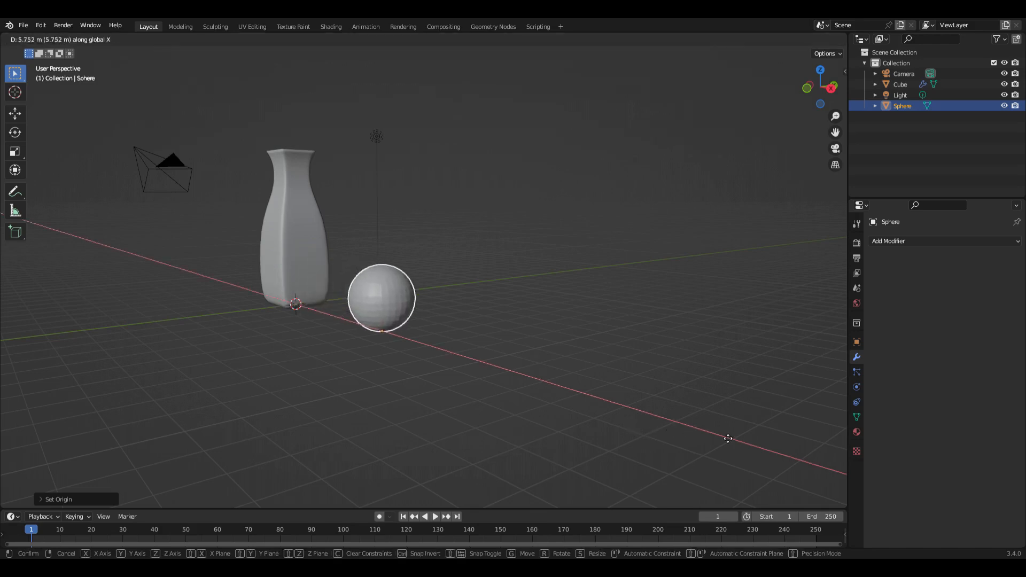
click(790, 449)
Shade the sphere smooth and scale it down along Z to flatten it slightly
right_click(469, 309)
click(469, 309)
scroll(524, 328, up, 5)
scroll(526, 327, down, 1)
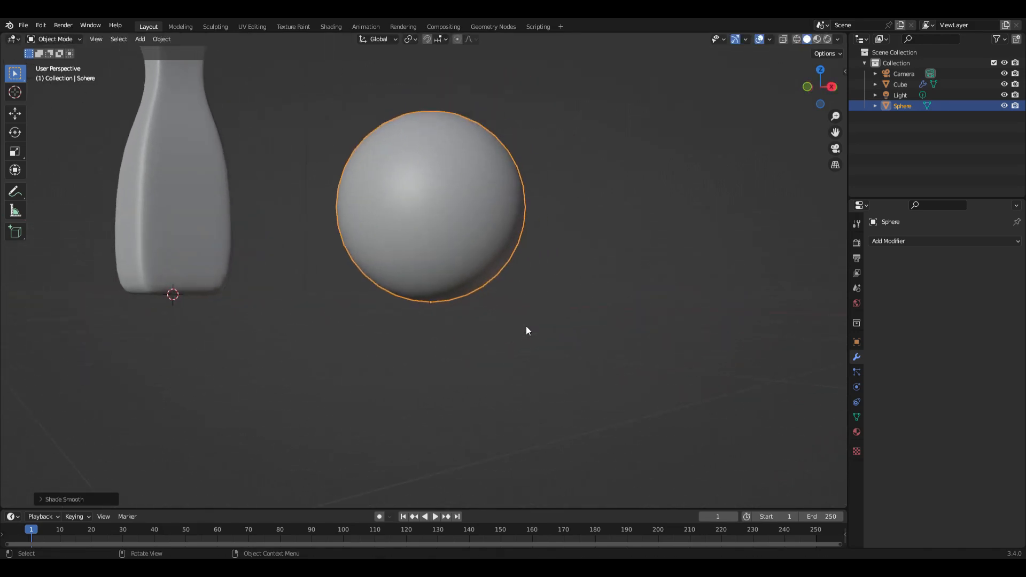
middle_drag(526, 328, 521, 333)
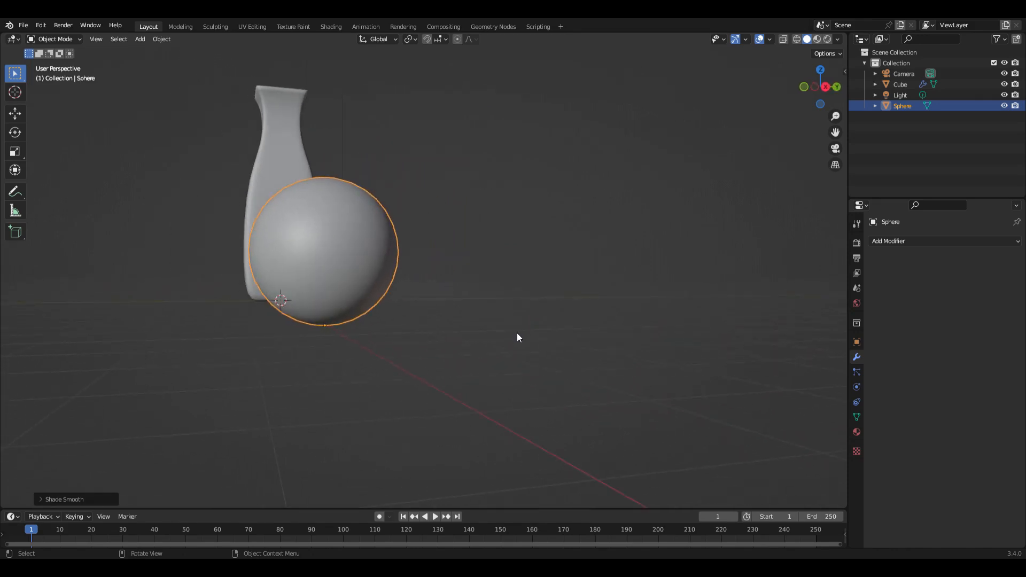
key(s)
key(z)
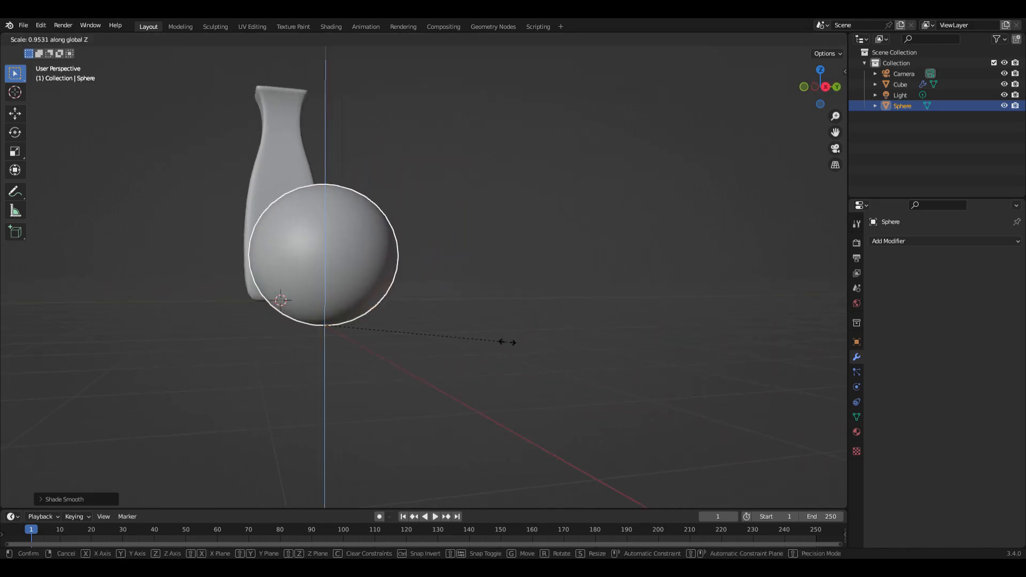
click(477, 339)
Select the edge loop around the sphere's underside and move it about 0.036 m down along Z with a proportional size of about 0.07 m
middle_drag(412, 347, 391, 316)
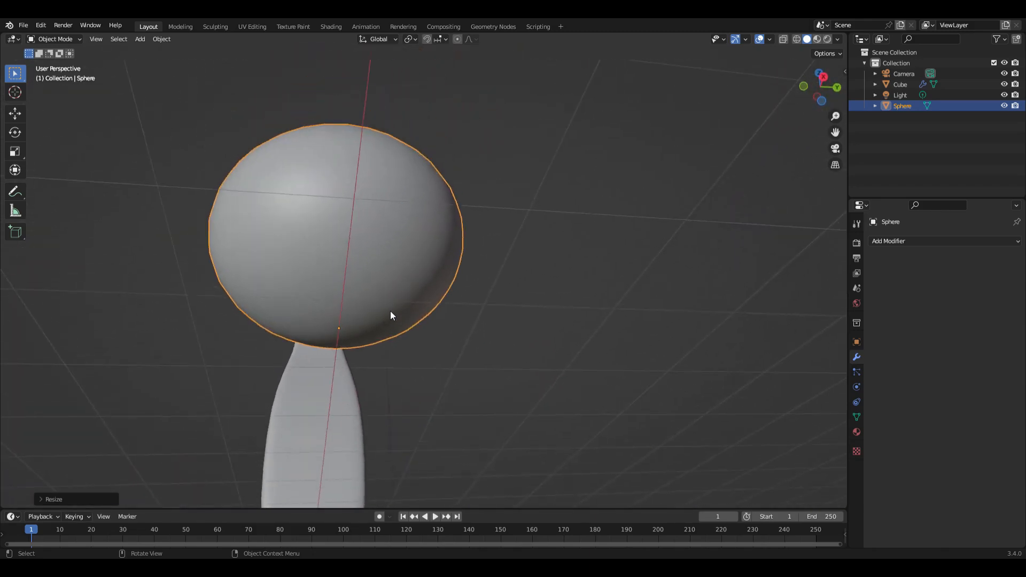
key(ctrl+Tab)
click(451, 315)
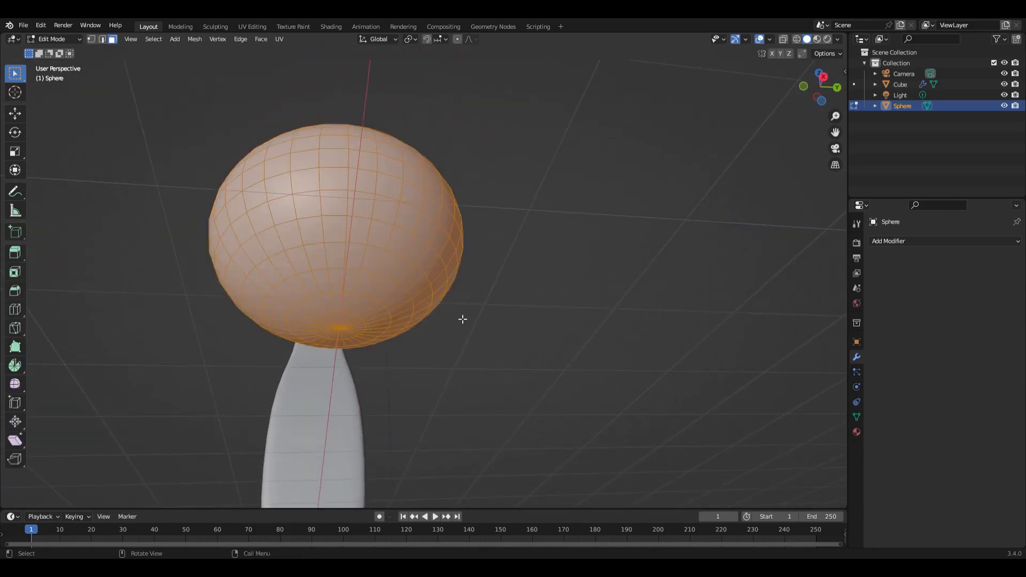
key(2)
alt+click(394, 319)
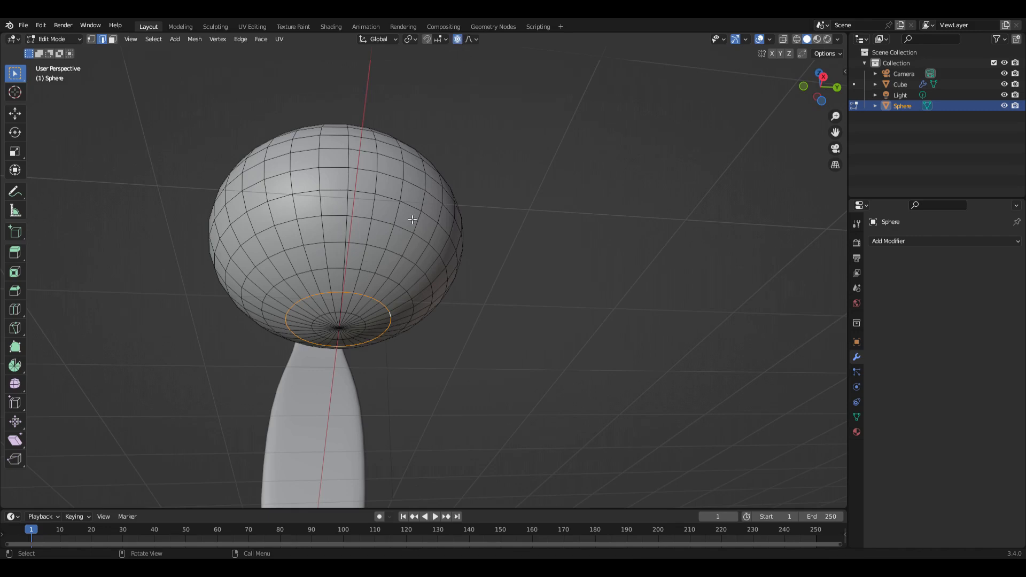
key(g)
key(z)
scroll(443, 315, up, 20)
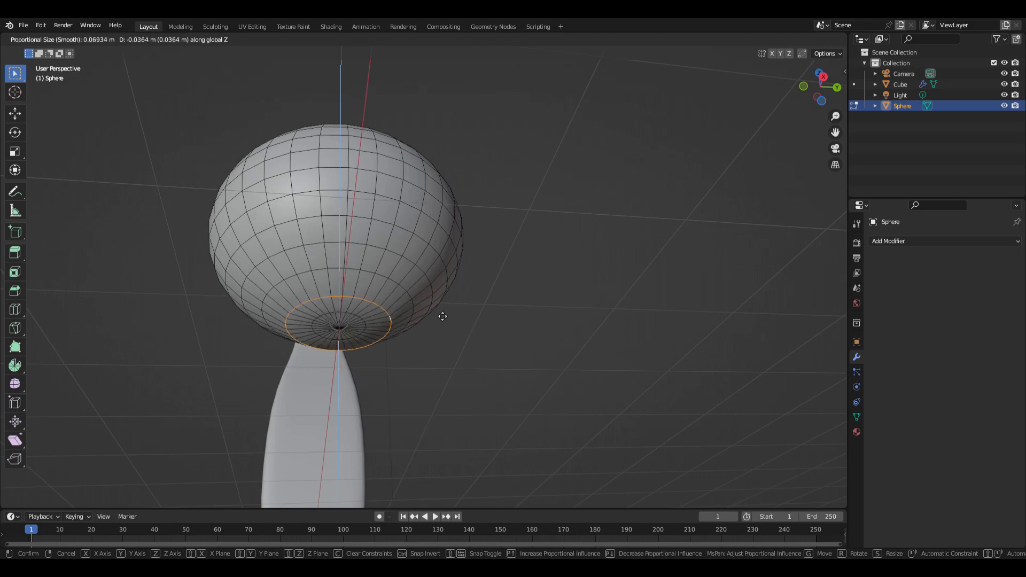
click(441, 315)
Select a three-by-three patch of faces on the sphere's side and round it with LoopTools Circle at a 12° angle
middle_drag(445, 325, 433, 380)
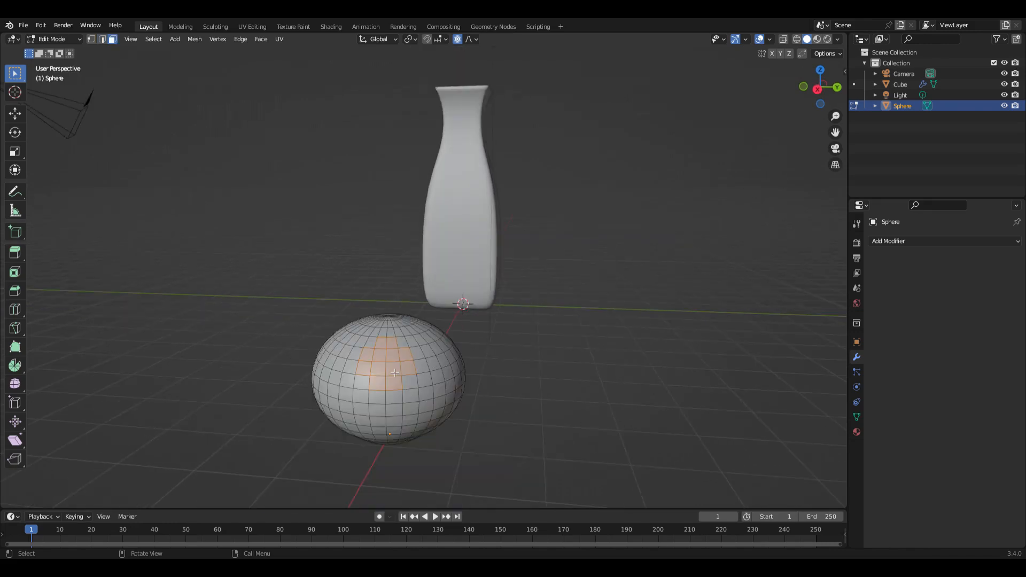
click(380, 373)
key(ctrl+KP_Add)
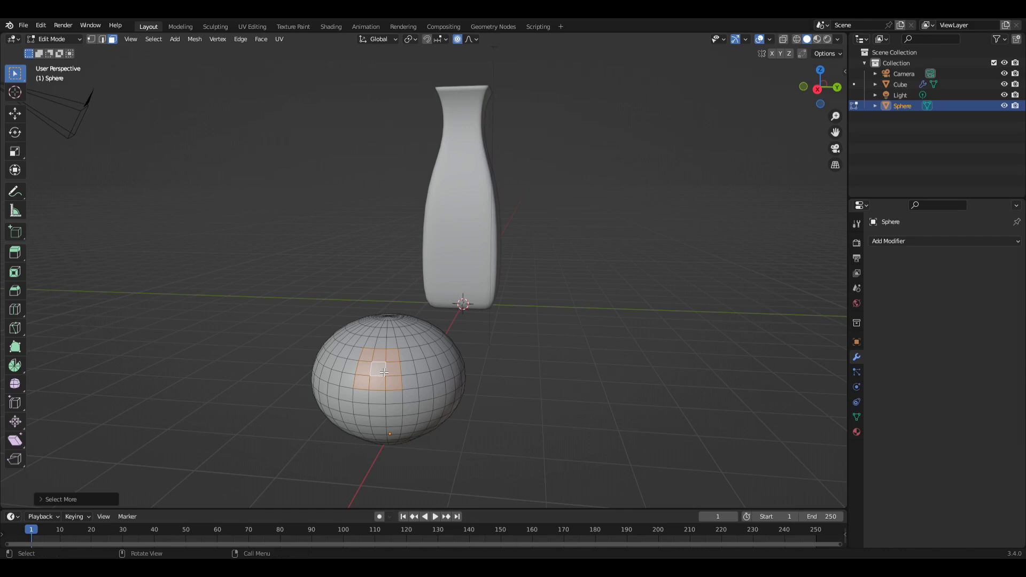
key(n)
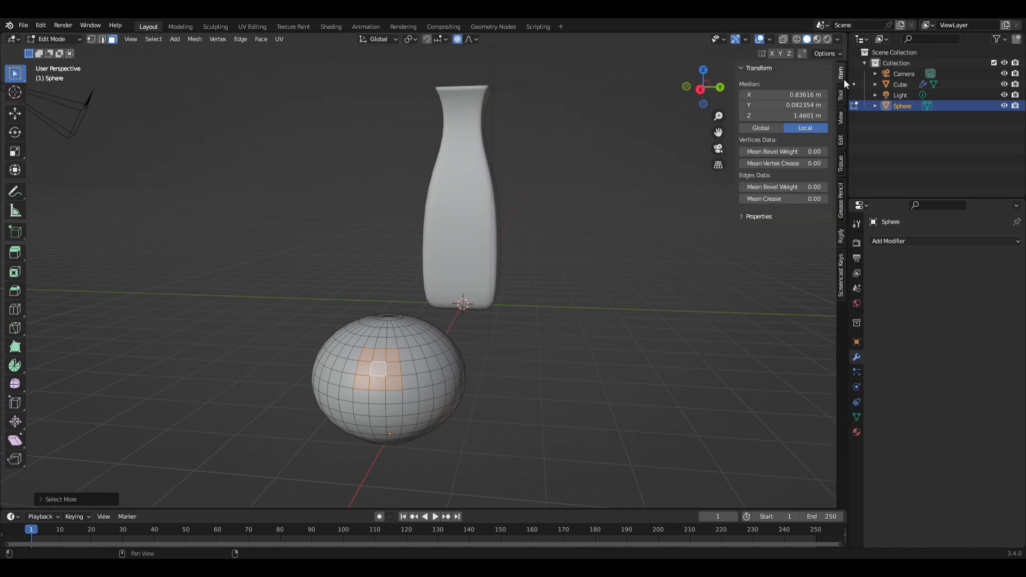
click(841, 140)
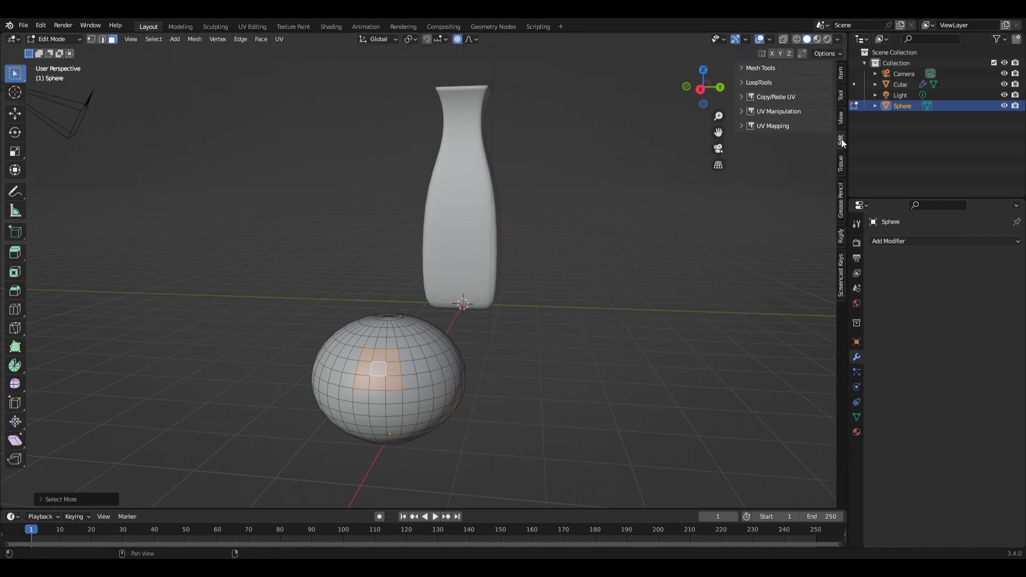
click(740, 83)
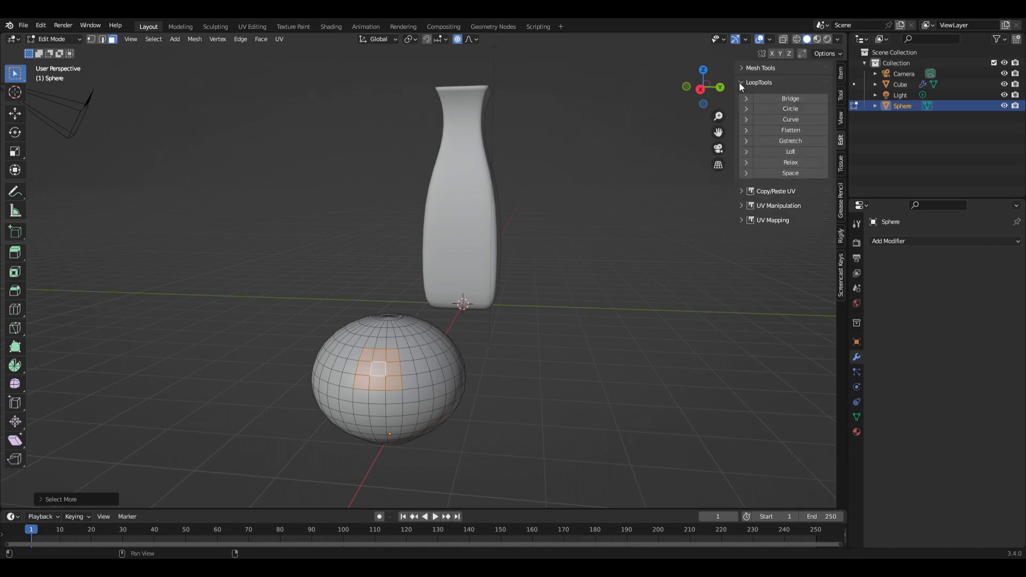
click(800, 110)
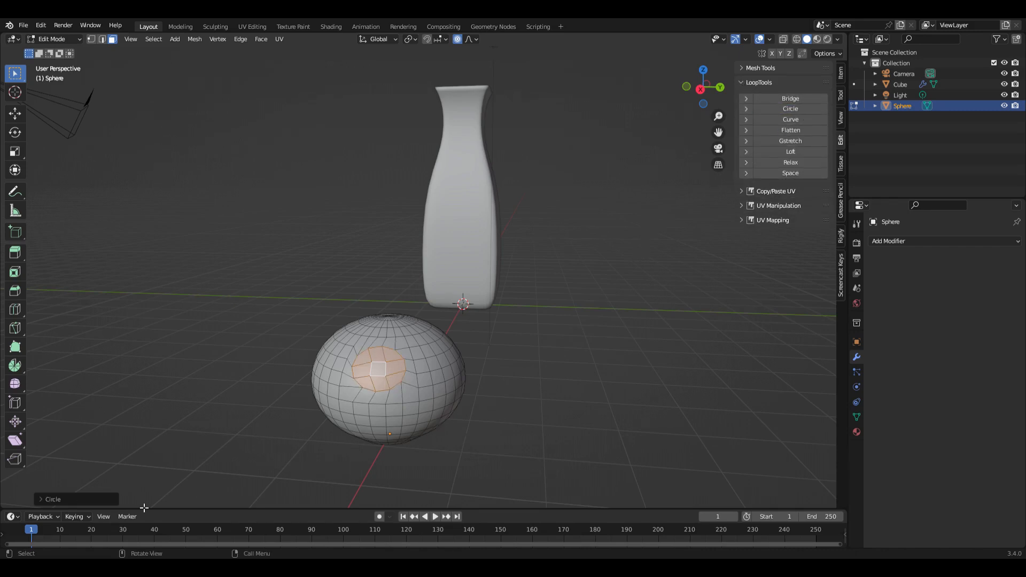
click(87, 499)
drag(166, 470, 171, 470)
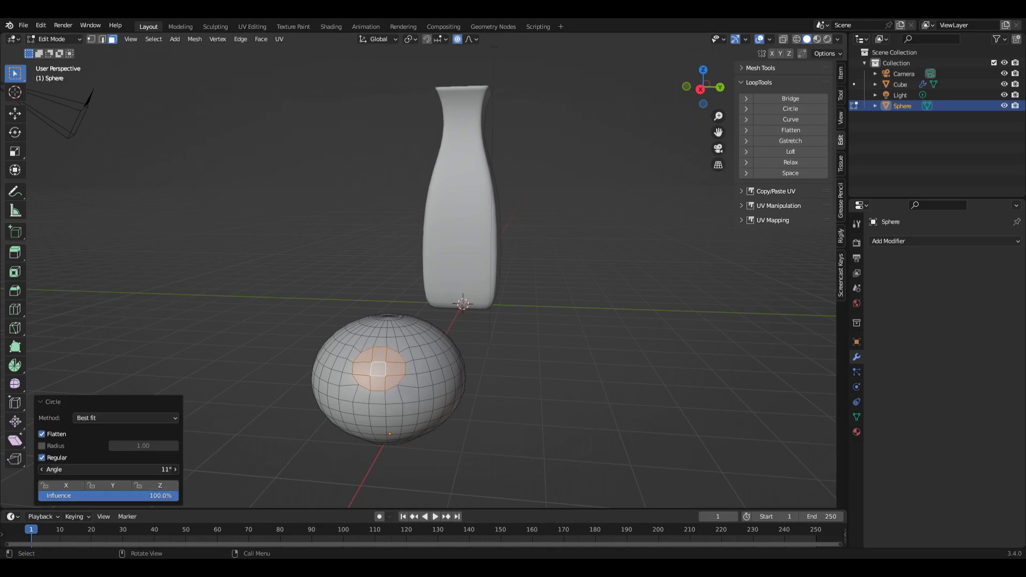
Inset the circular face patch on the sphere's side by about 0.12 m
scroll(534, 369, down, 2)
middle_drag(599, 409, 441, 395)
scroll(541, 369, up, 4)
key(i)
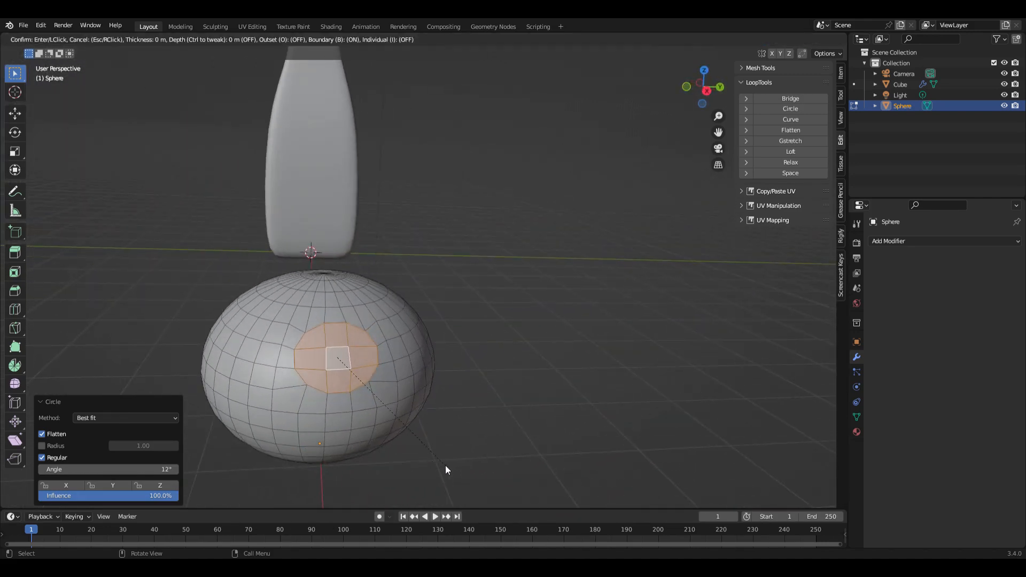
click(432, 456)
Extrude the inset faces about 0.86 m outward as a spout and scale its end down slightly
middle_drag(436, 468, 512, 424)
key(e)
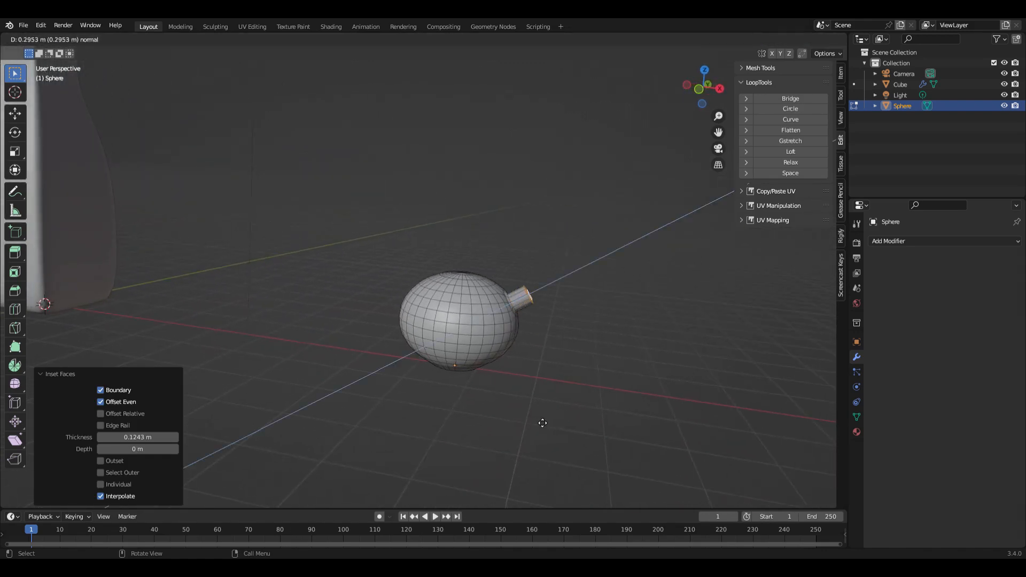
click(576, 415)
key(s)
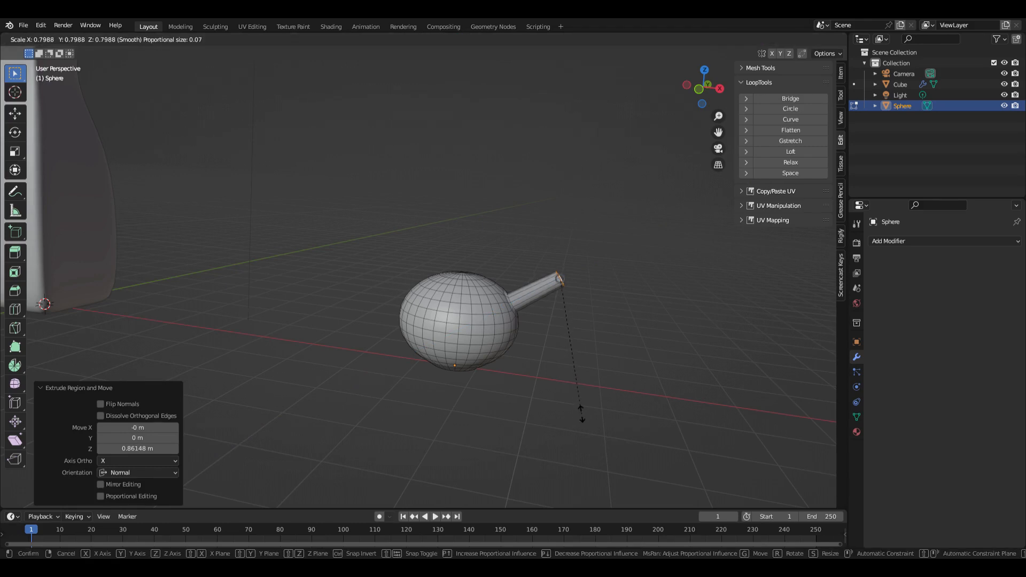
click(534, 291)
Add six evenly spaced loop cuts along the length of the spout
key(ctrl+r)
scroll(531, 280, up, 8)
click(531, 281)
right_click(532, 281)
Extrude the spout's end faces about 0.036 m and scale them up by about 1.87 to start a flared mouth
middle_drag(598, 354, 555, 364)
scroll(617, 345, up, 4)
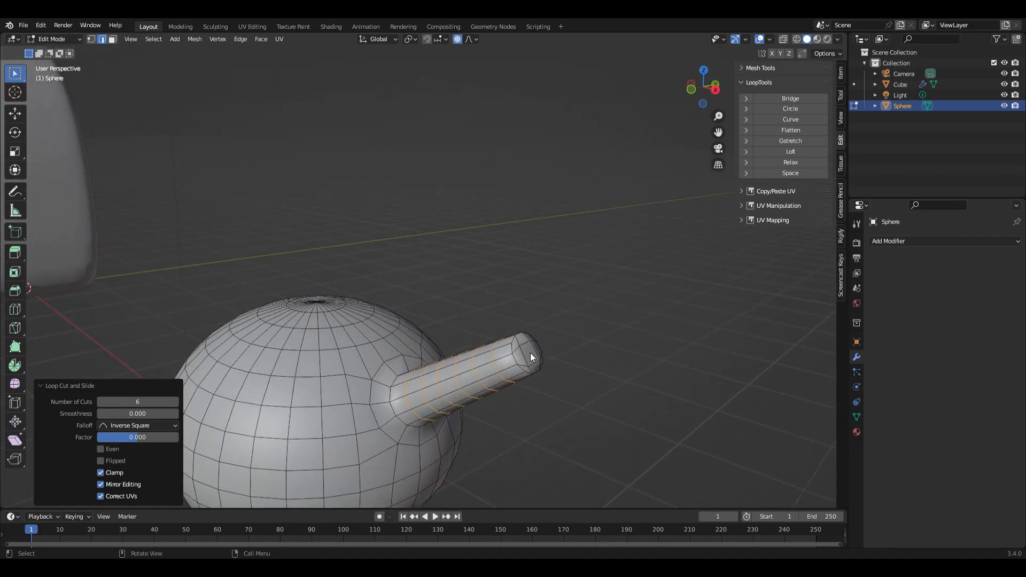
key(3)
click(530, 355)
key(ctrl+KP_Add)
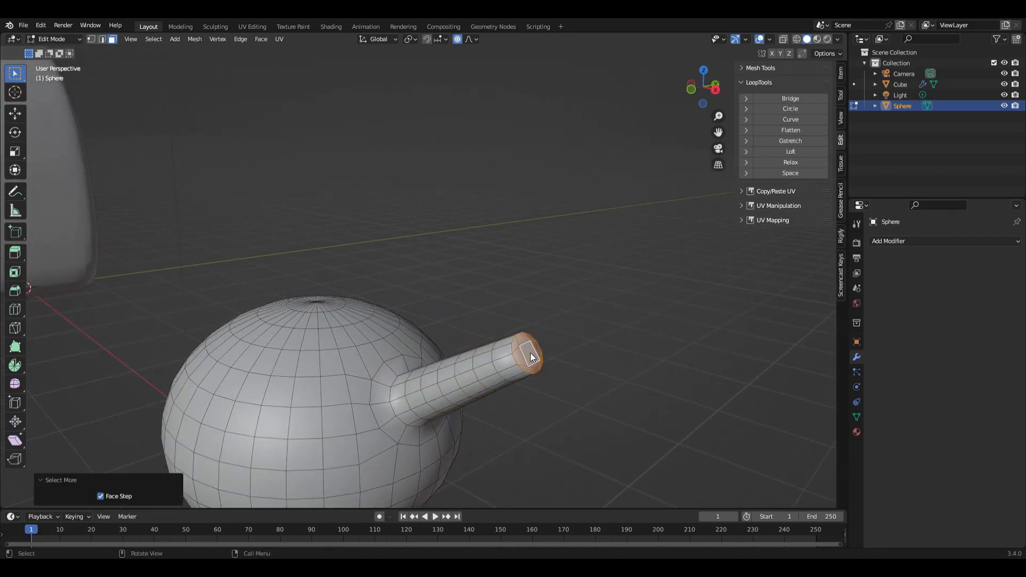
key(e)
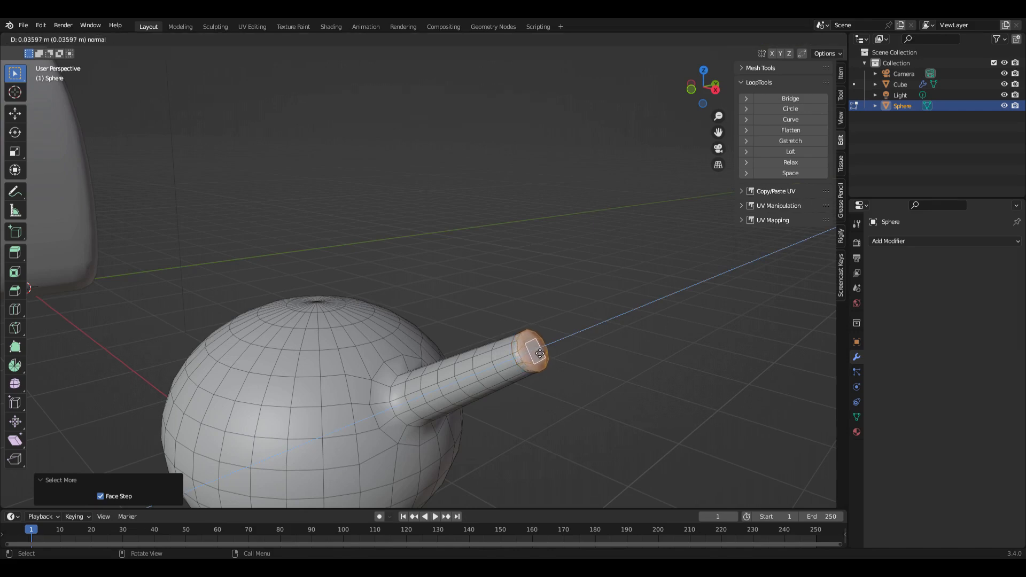
click(538, 353)
key(s)
click(542, 361)
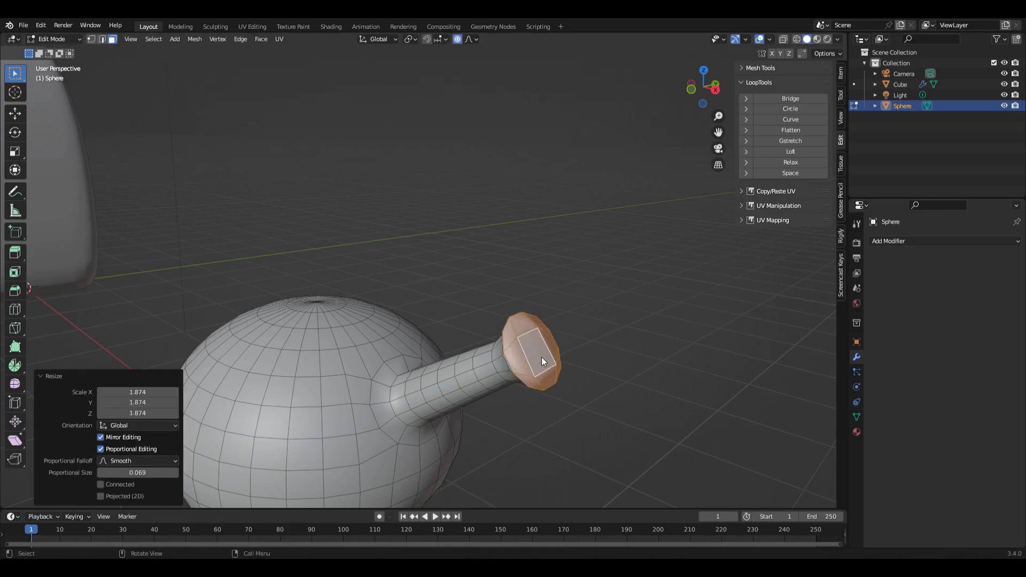
Extrude the flared mouth about 0.064 m, enlarged about 1.41 times, and inset its end faces about 0.043 m
key(e)
click(552, 348)
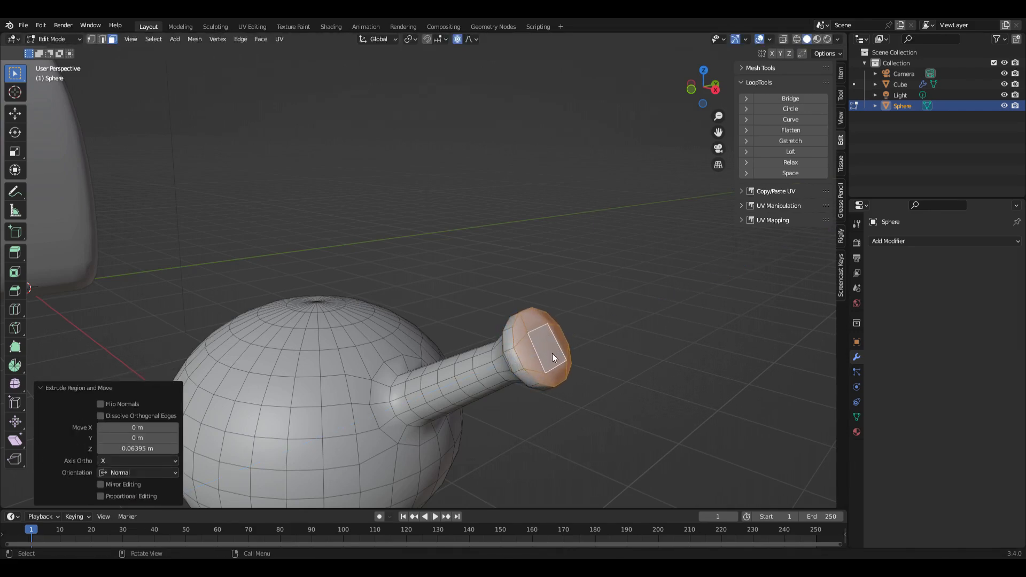
key(s)
click(556, 357)
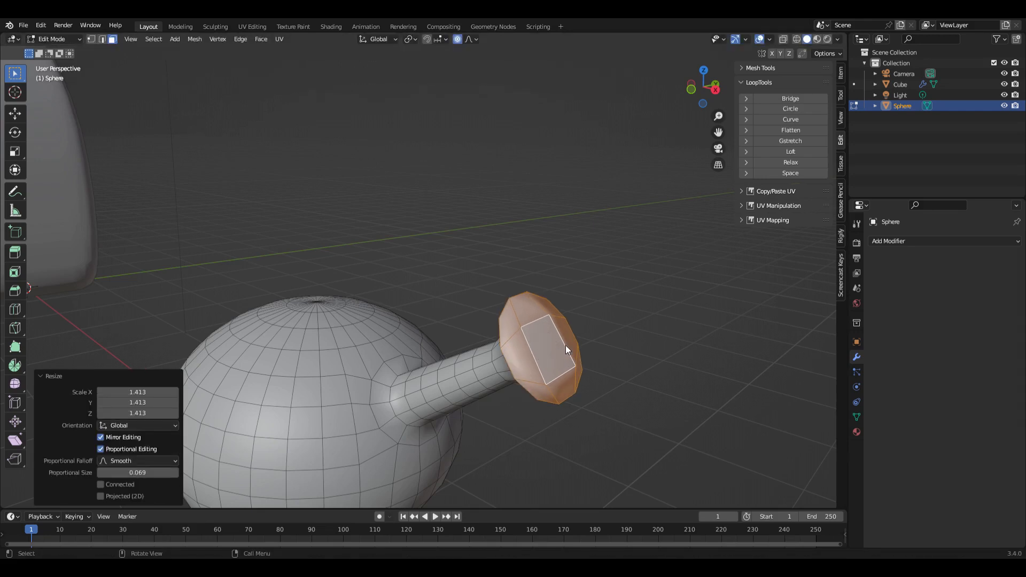
key(i)
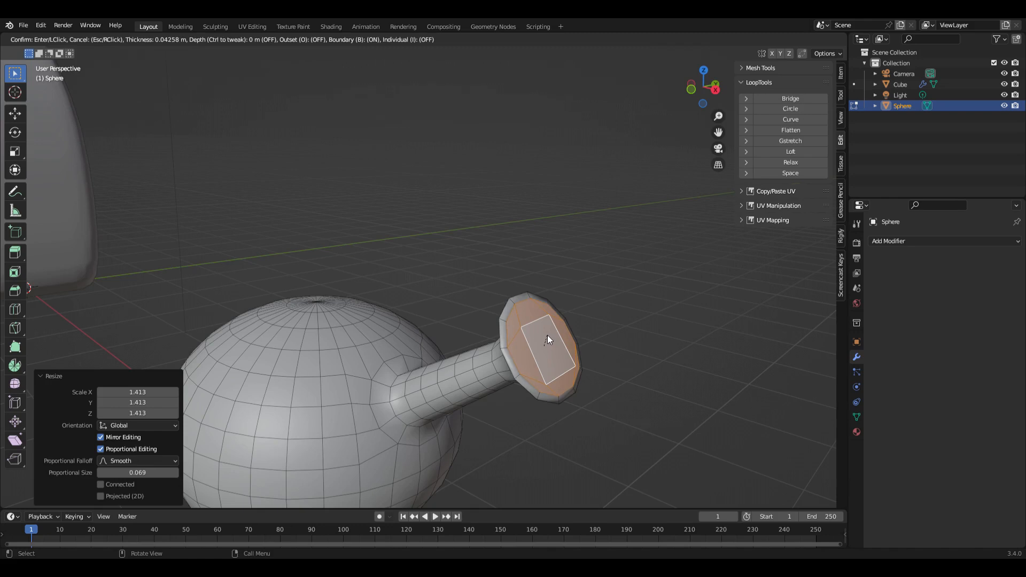
click(547, 339)
key(i)
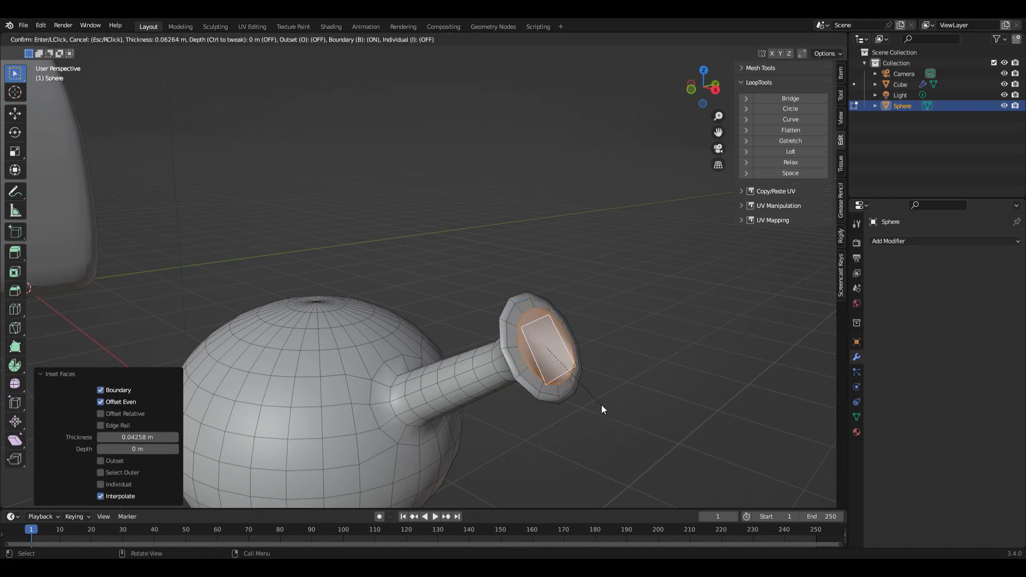
click(601, 404)
key(ctrl+z)
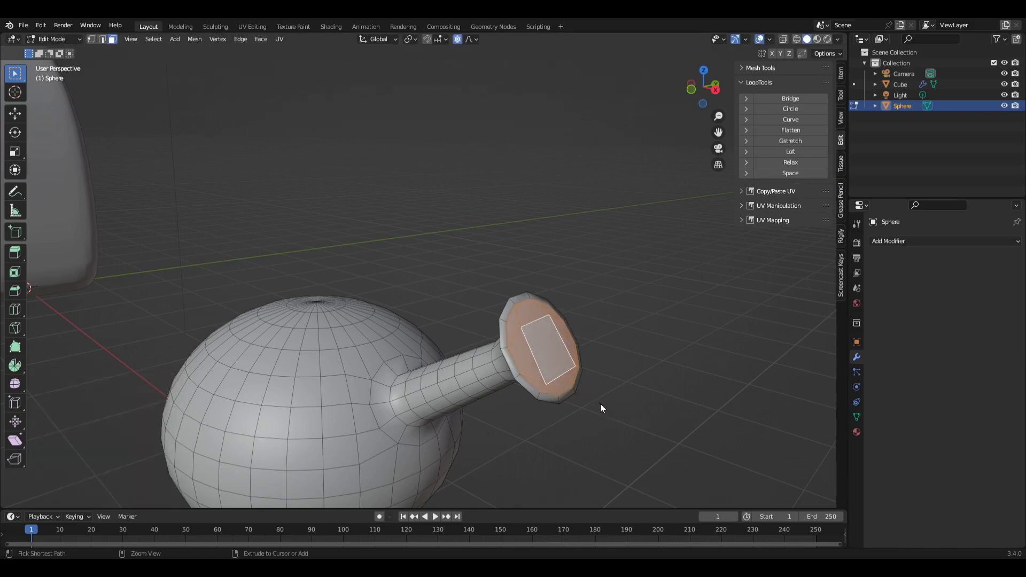
Inset the mouth's end faces again by about 0.023 m and scale them down to about 0.56
key(i)
click(589, 413)
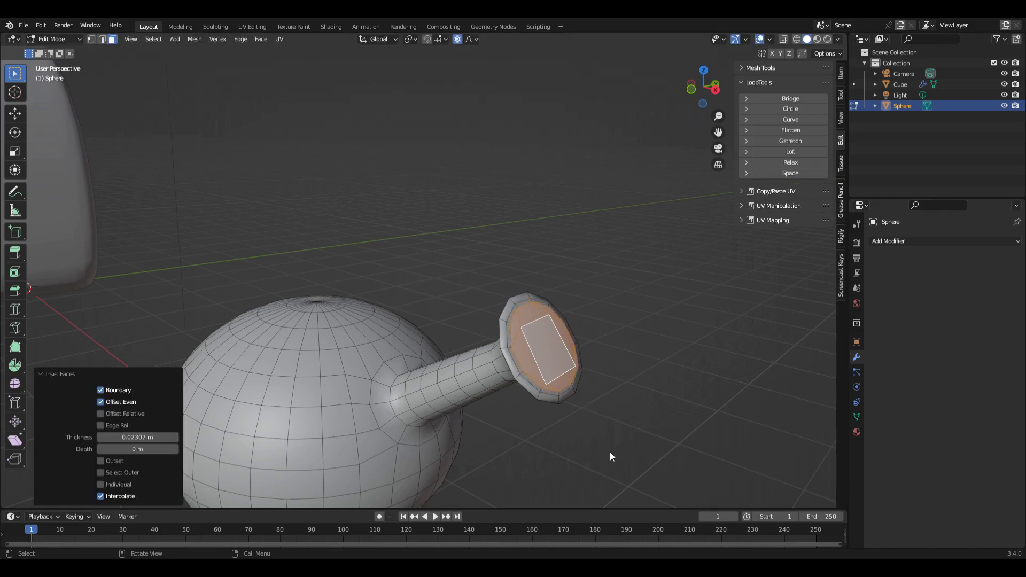
key(s)
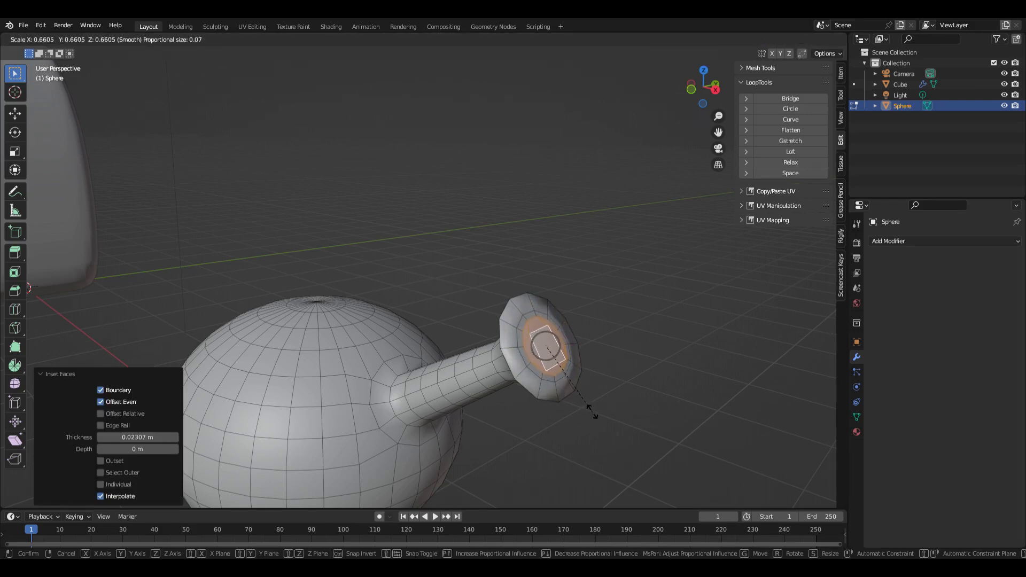
click(582, 416)
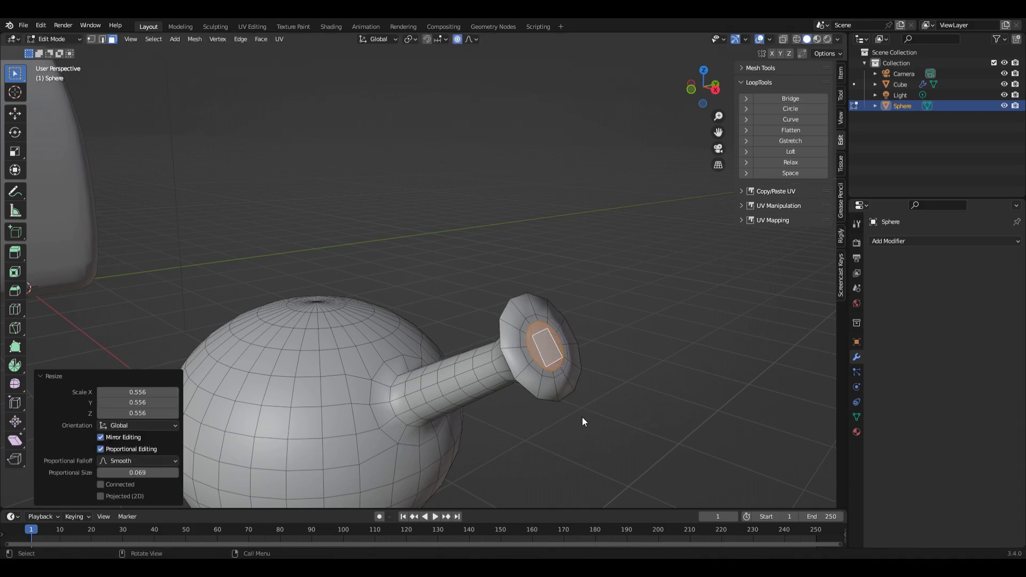
Push the mouth's inner faces about 0.043 m inward along local Y with a proportional size of about 0.135 m
key(g)
key(y)
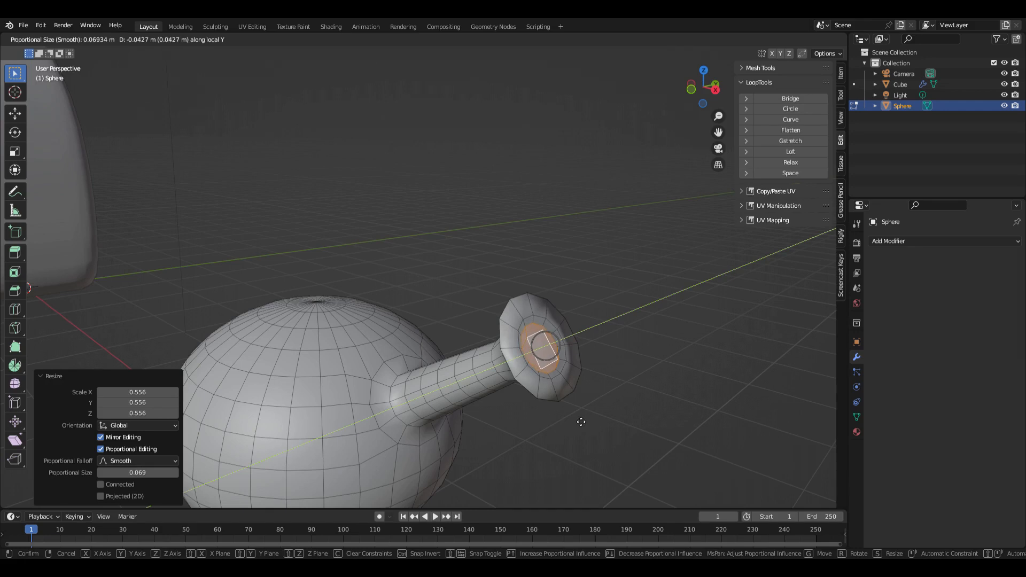
scroll(580, 422, down, 7)
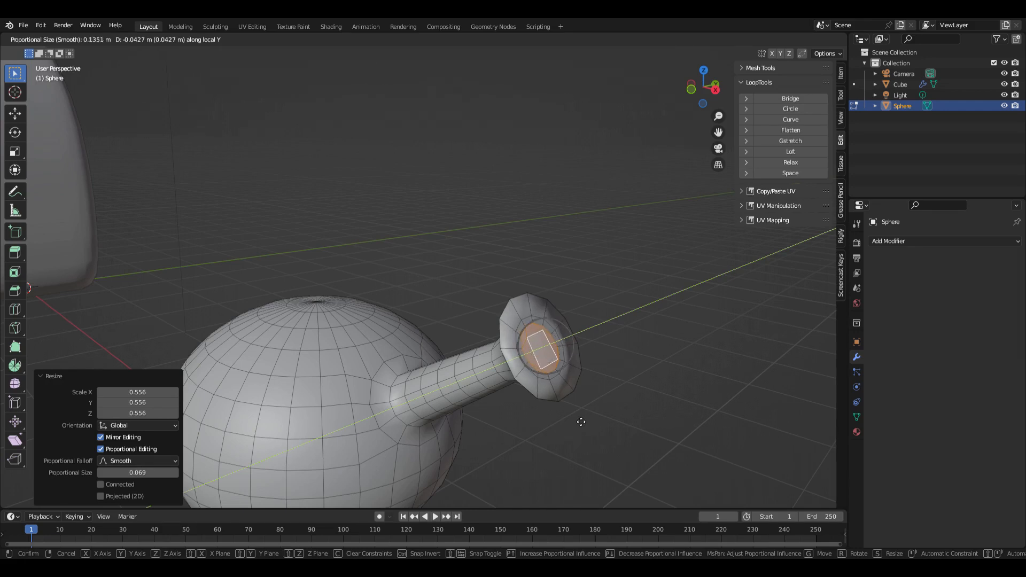
click(580, 422)
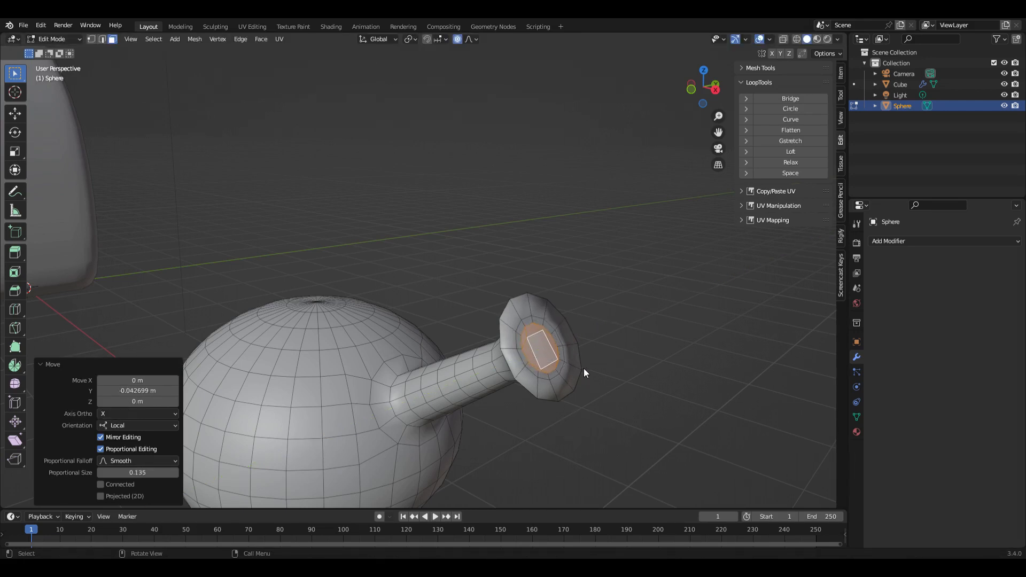
Select a three-by-three patch of faces on the body beside the spout and round it with LoopTools Circle at a -12° angle
scroll(584, 368, down, 5)
mouse_move(586, 365)
middle_down()
mouse_move(686, 386)
mouse_move(587, 377)
middle_up()
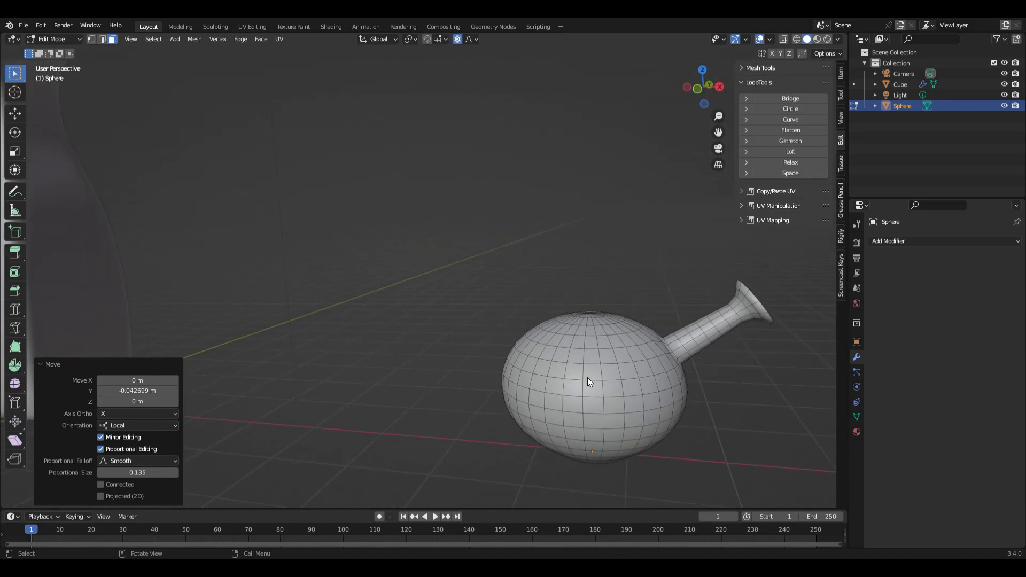
click(591, 374)
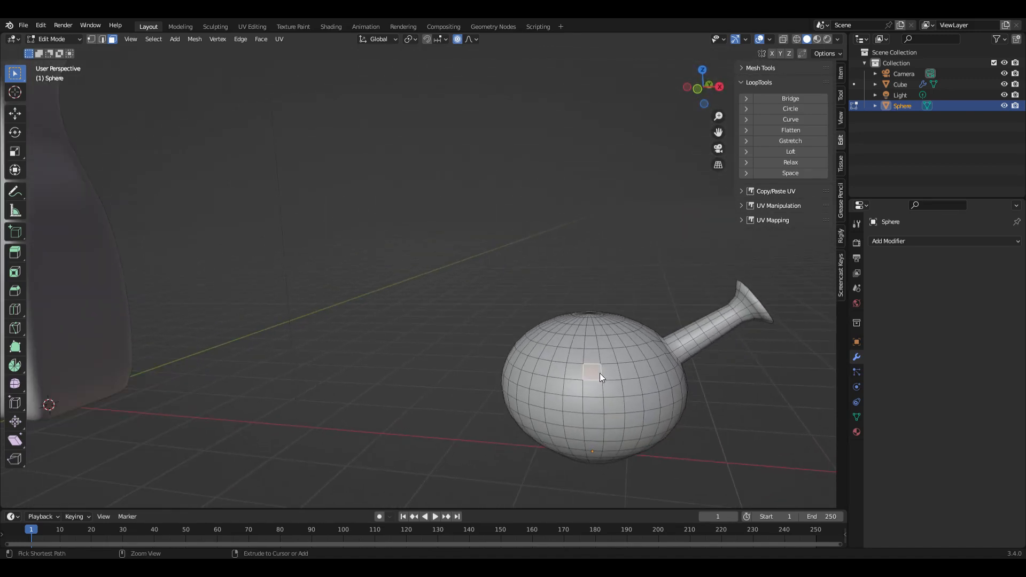
key(ctrl+KP_Add)
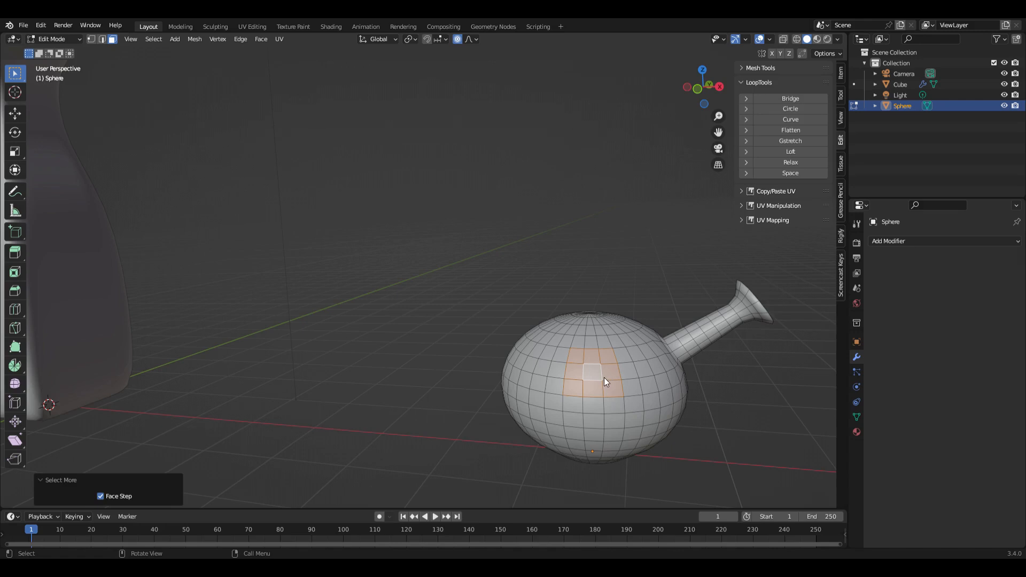
click(796, 109)
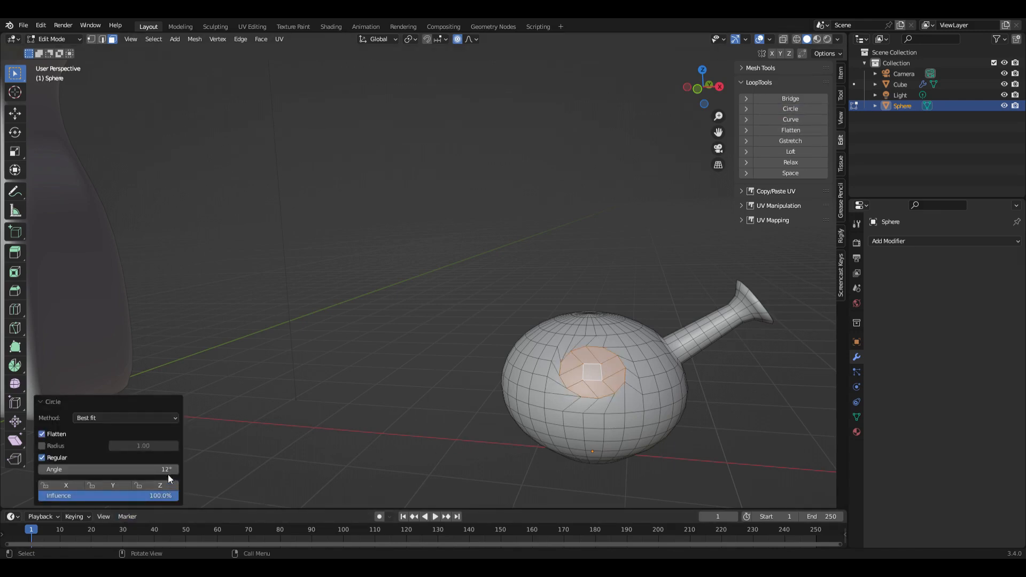
drag(107, 469, 80, 469)
Extrude the rounded patch on the body about 0.502 m outward and rotate its end 15° about X
middle_drag(674, 497, 574, 479)
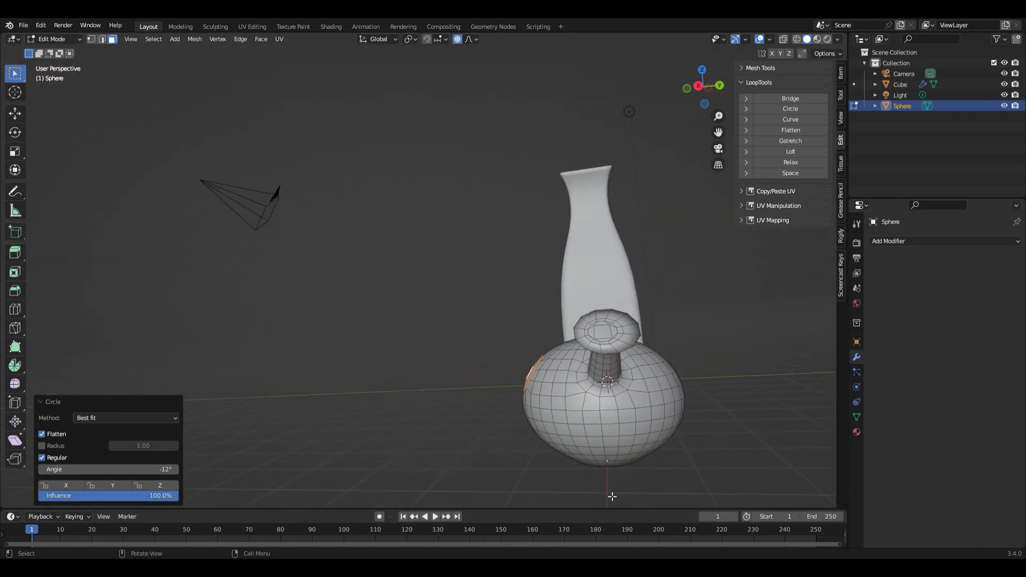
key(e)
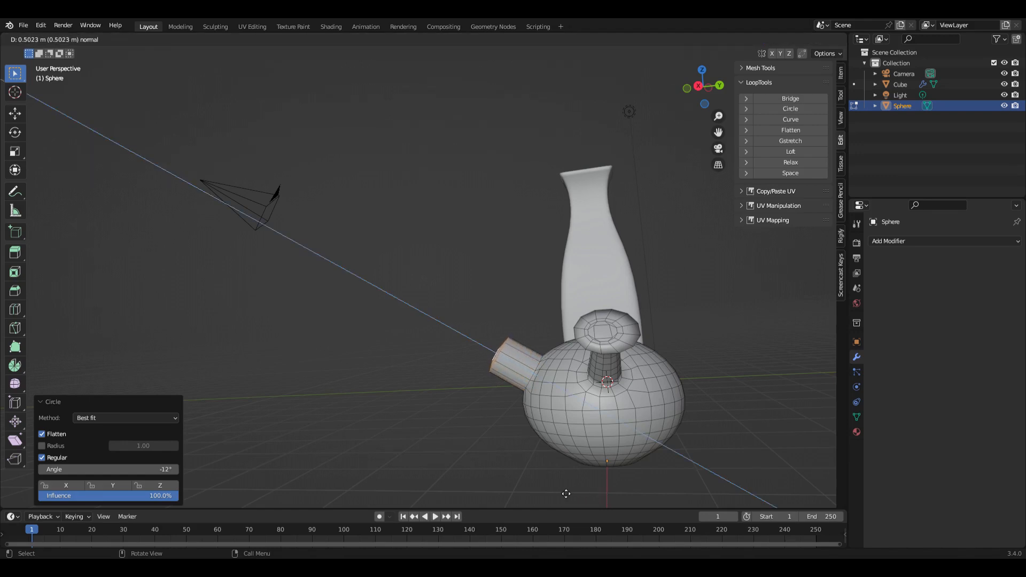
click(566, 493)
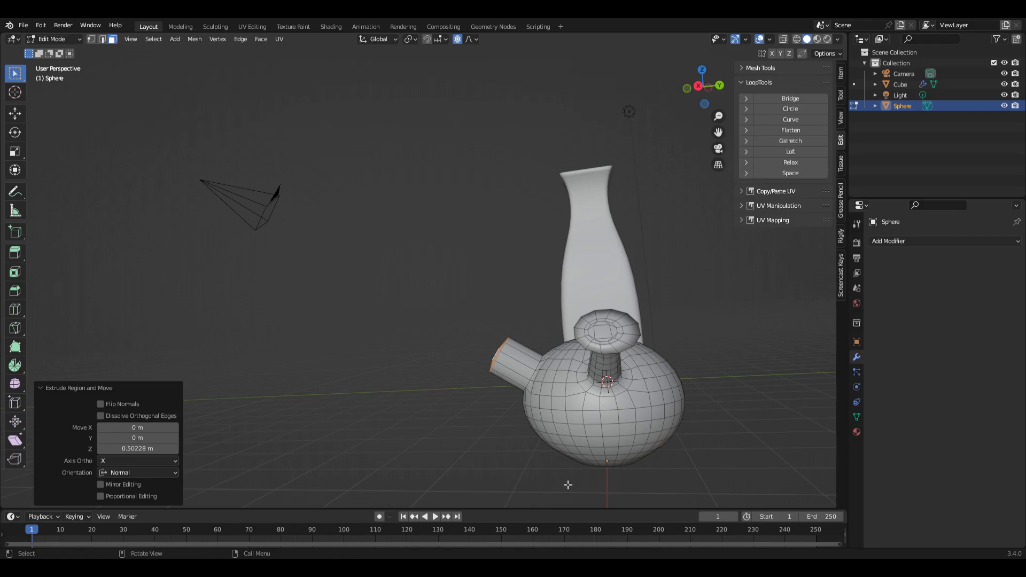
text(rx15)
key(Return)
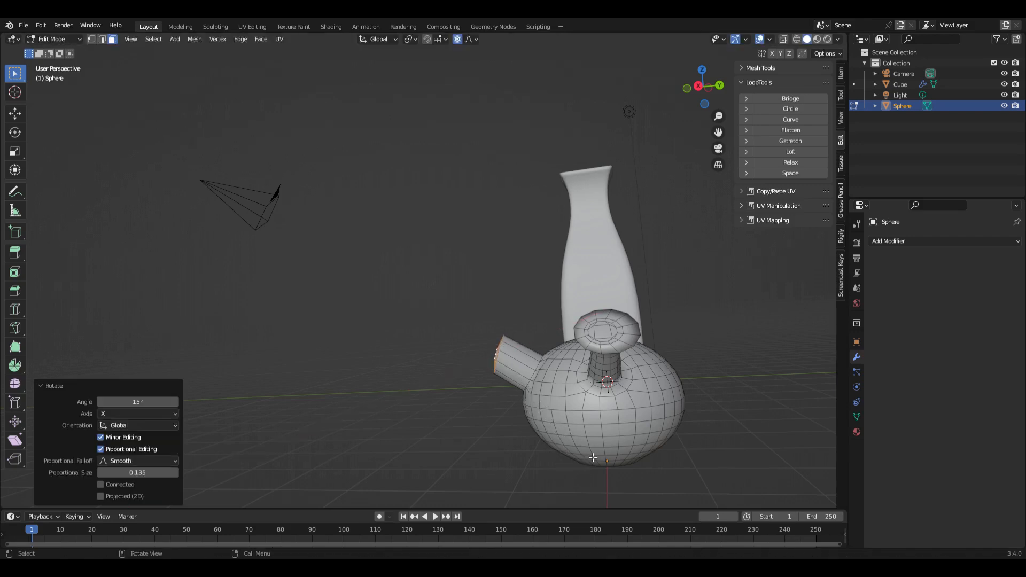
Lower the new spout's end faces about 0.098 m along Z and scale them to about 0.82
key(g)
key(z)
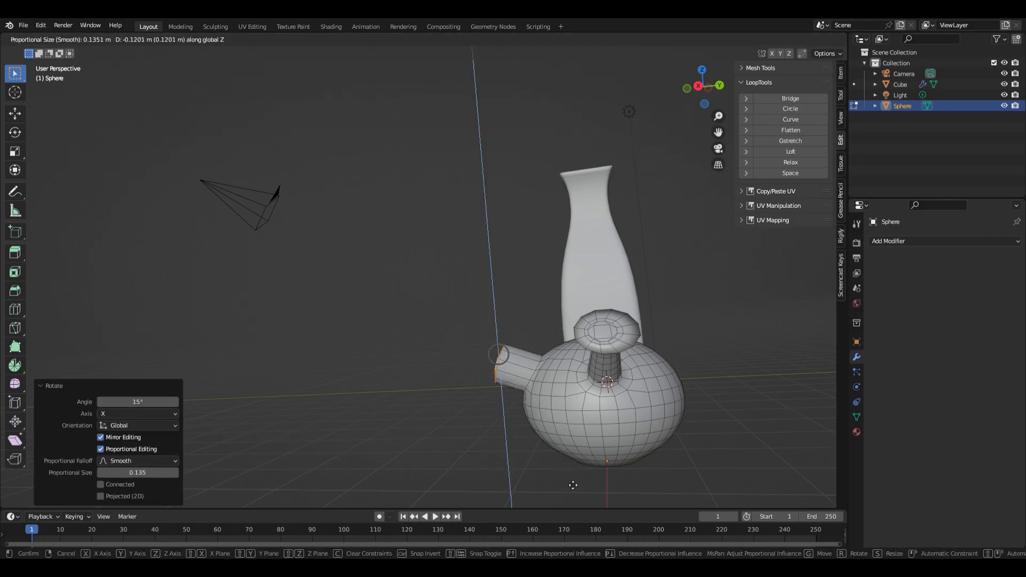
click(571, 483)
key(s)
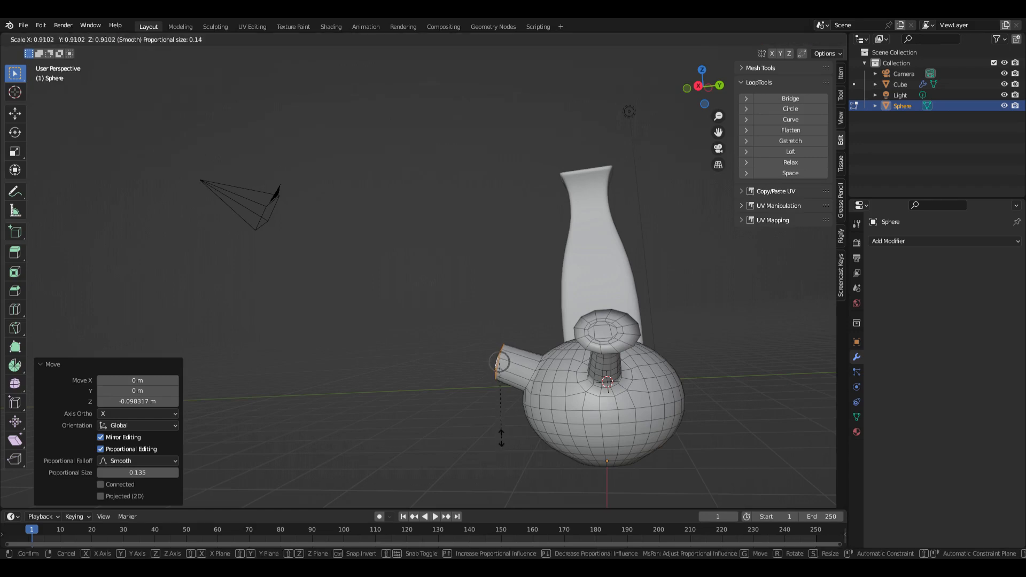
click(502, 434)
Extrude the spout's end about 0.407 m further and scale the new end faces to about 0.718
key(e)
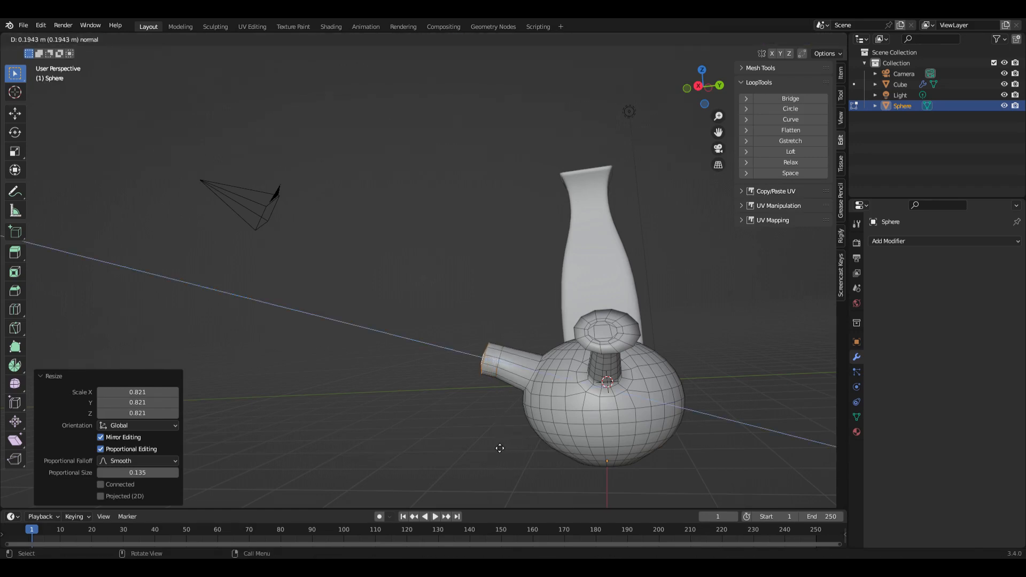
click(484, 449)
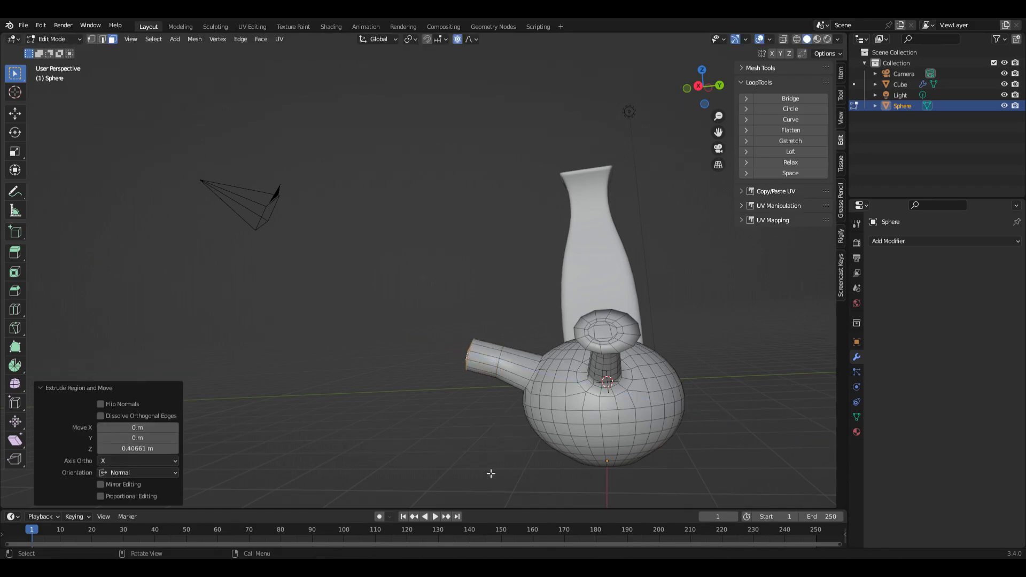
key(s)
click(483, 442)
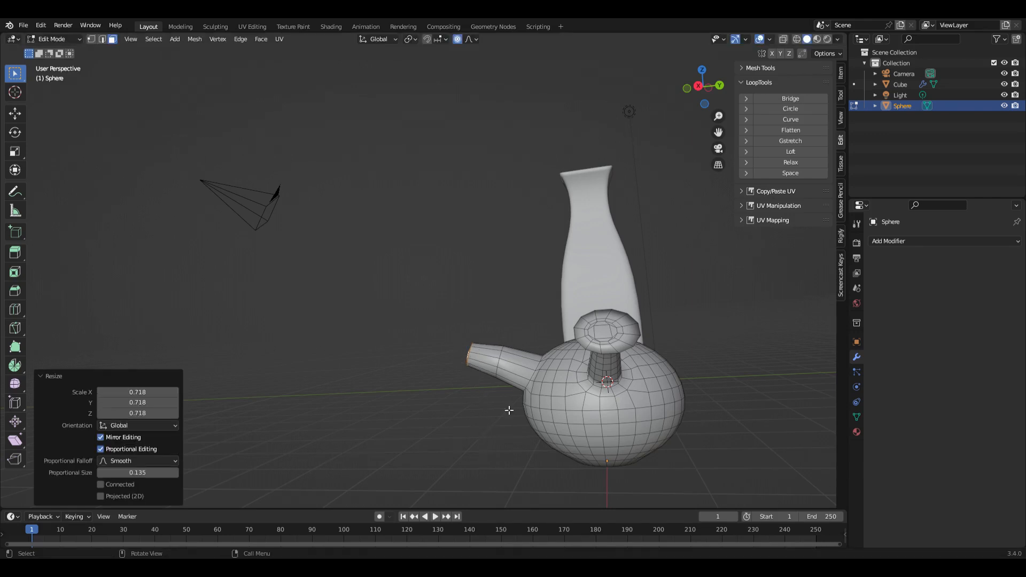
Add two loop cuts around the spout's base segment, then cut an edge loop around its outer segment
key(ctrl+r)
scroll(514, 392, up, 1)
drag(514, 392, 510, 390)
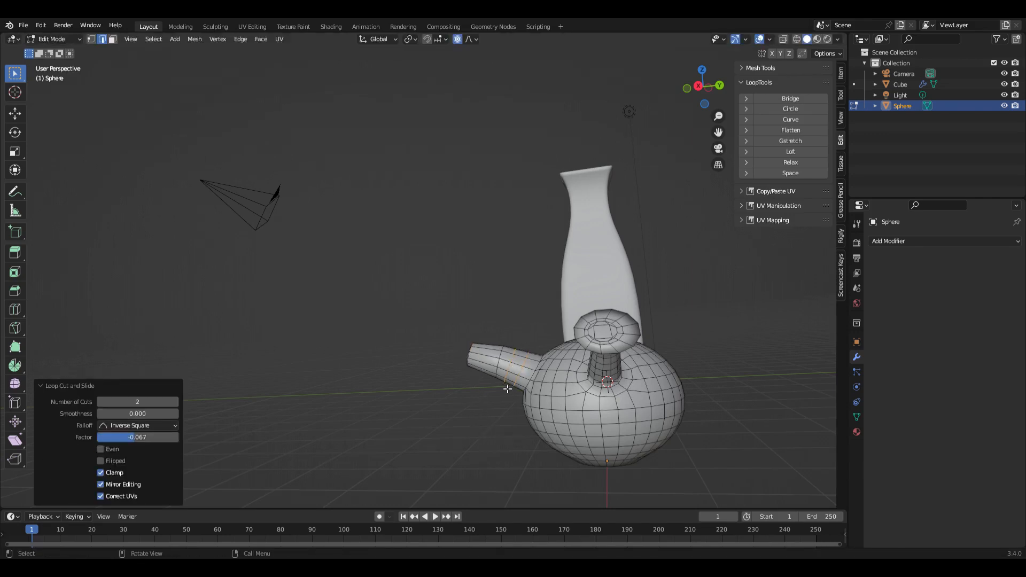
key(ctrl+r)
double_click(484, 372)
click(502, 407)
Select all the faces closing the new spout's tip and inset them about 0.02 m
scroll(497, 404, down, 2)
middle_drag(495, 401, 559, 391)
scroll(559, 391, up, 3)
middle_drag(513, 329, 548, 366)
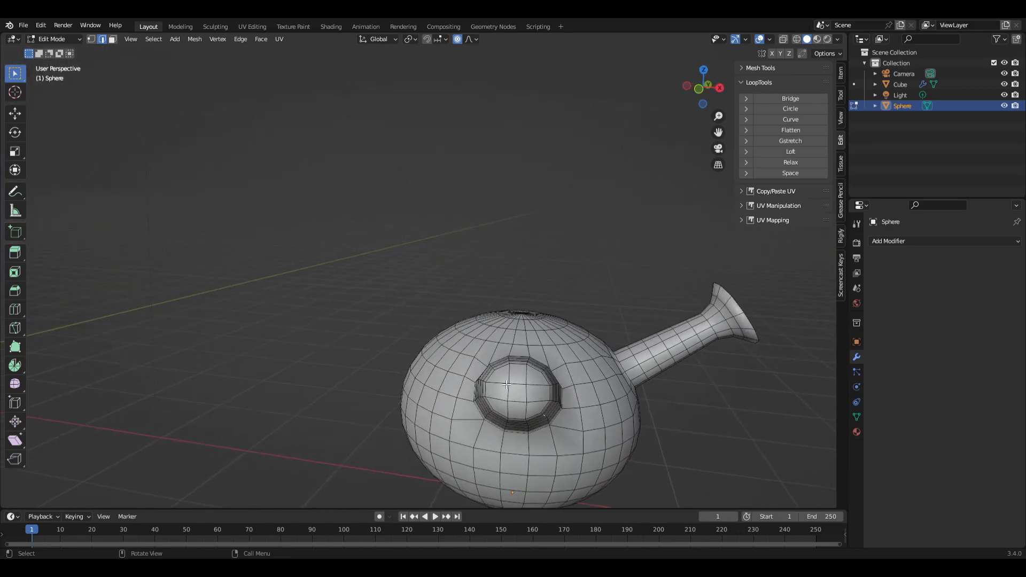
key(3)
click(525, 399)
key(ctrl+KP_Add)
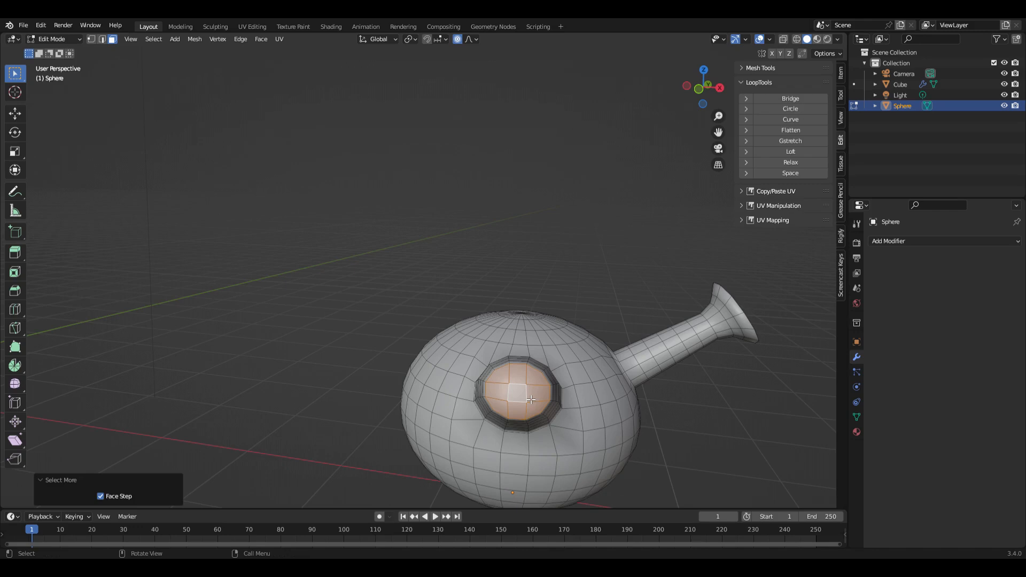
key(i)
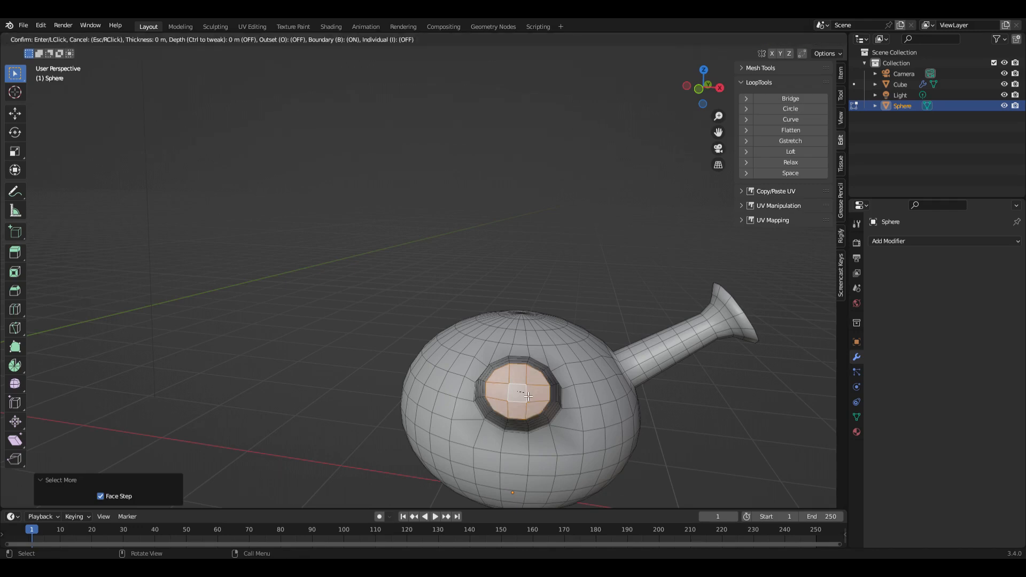
click(525, 395)
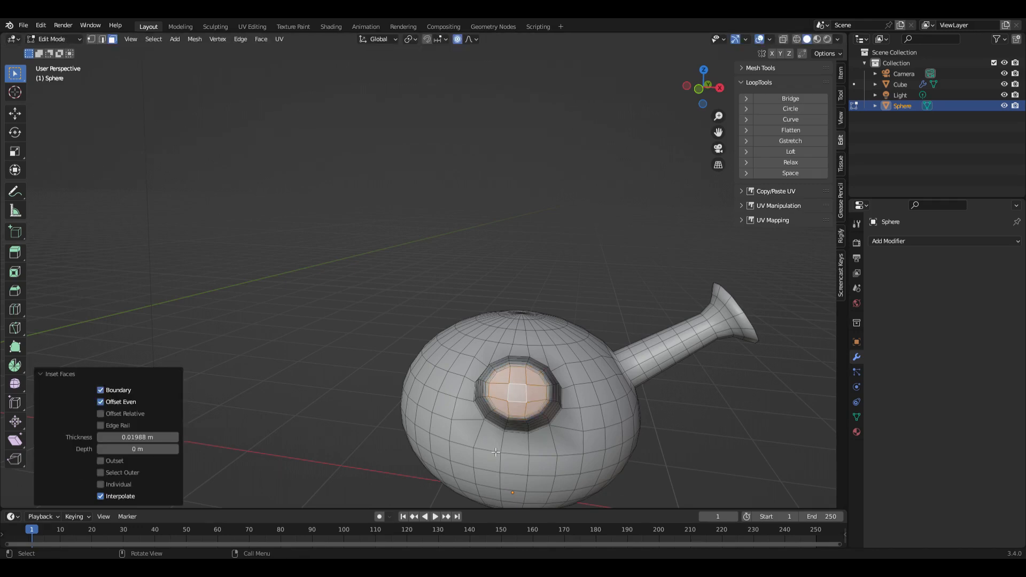
Extrude the inset tip faces about 1.144 m inward to hollow the spout
key(e)
key(Escape)
scroll(533, 405, down, 3)
middle_drag(533, 405, 520, 405)
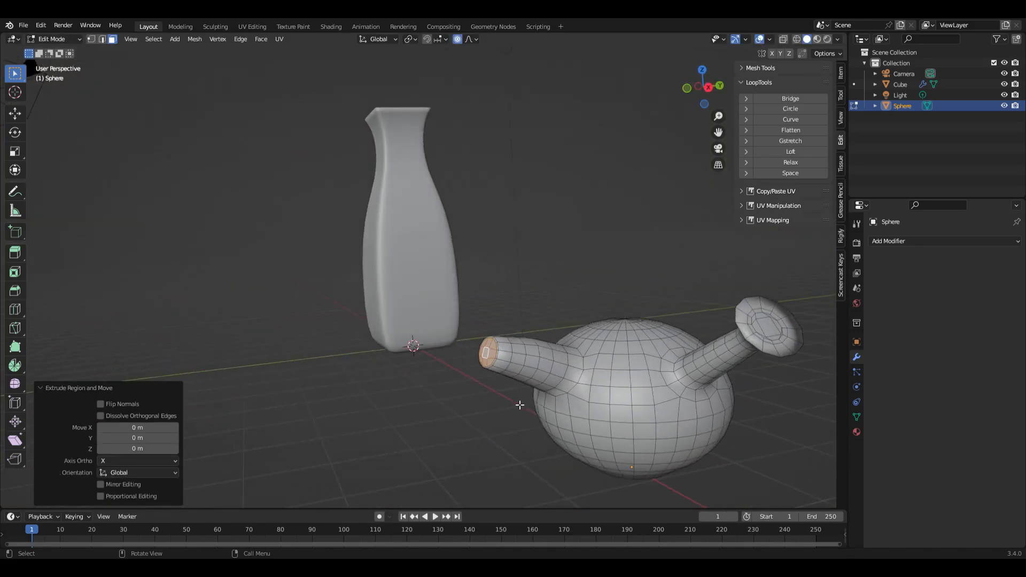
key(e)
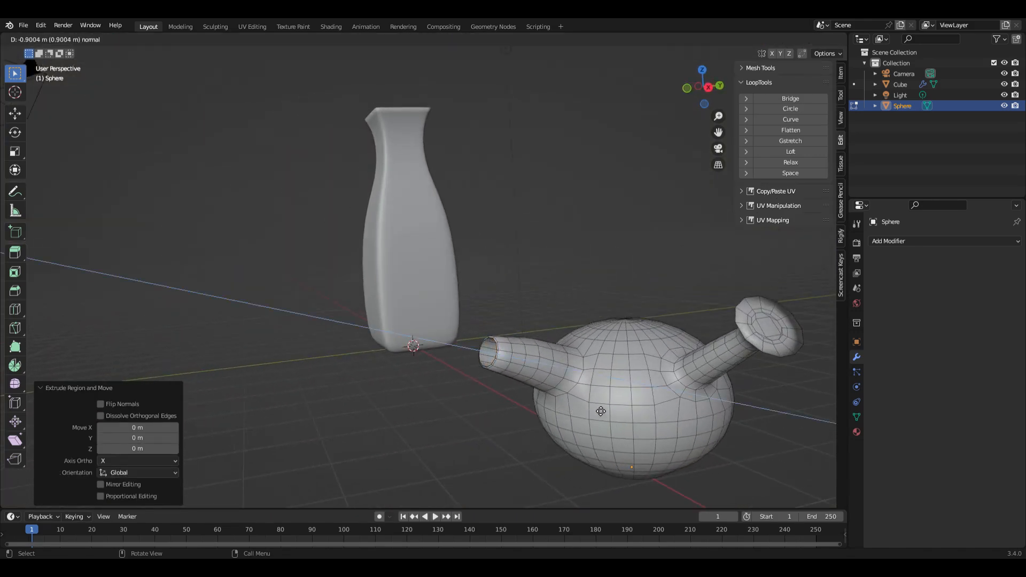
click(619, 415)
Scale the face ring near the spout's tip to about 0.80 with a proportional size of about 0.513 m
middle_drag(531, 406, 558, 383)
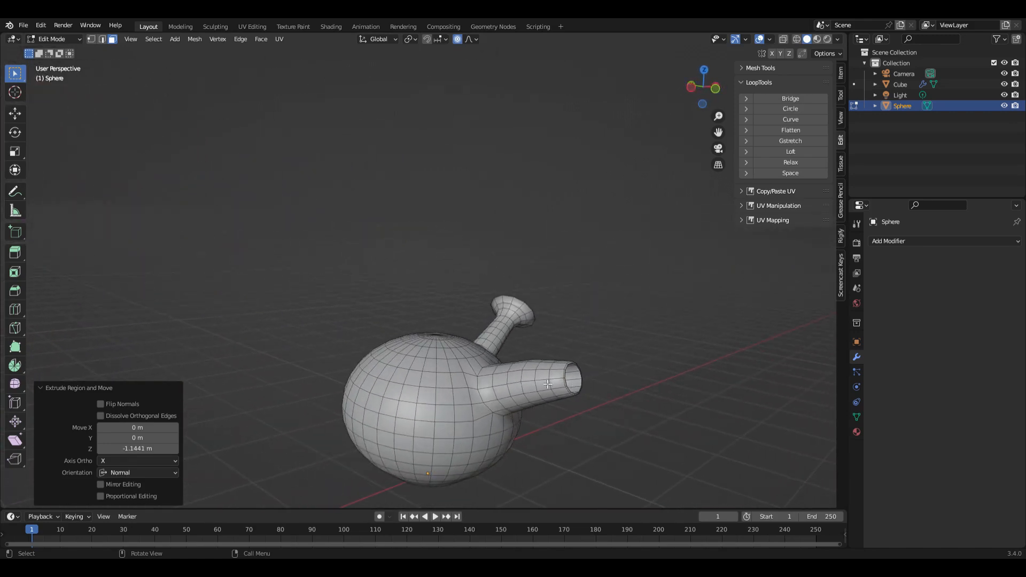
alt+click(548, 383)
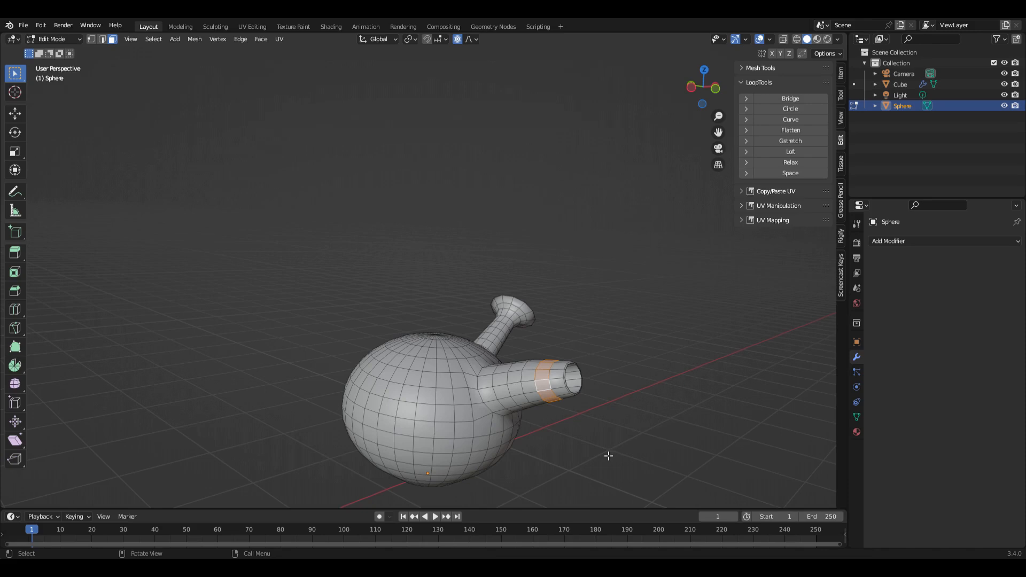
key(s)
scroll(590, 450, down, 5)
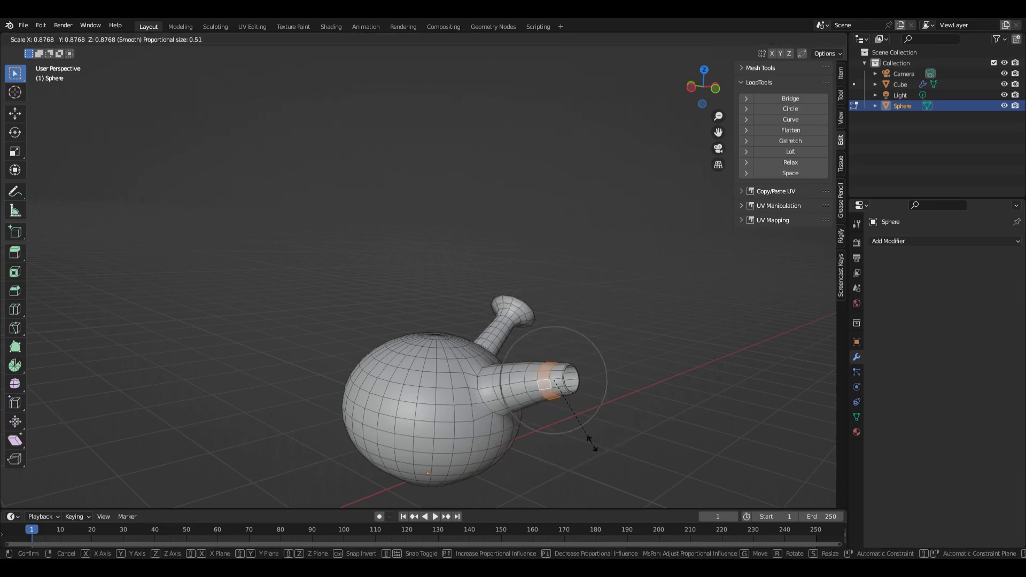
click(585, 442)
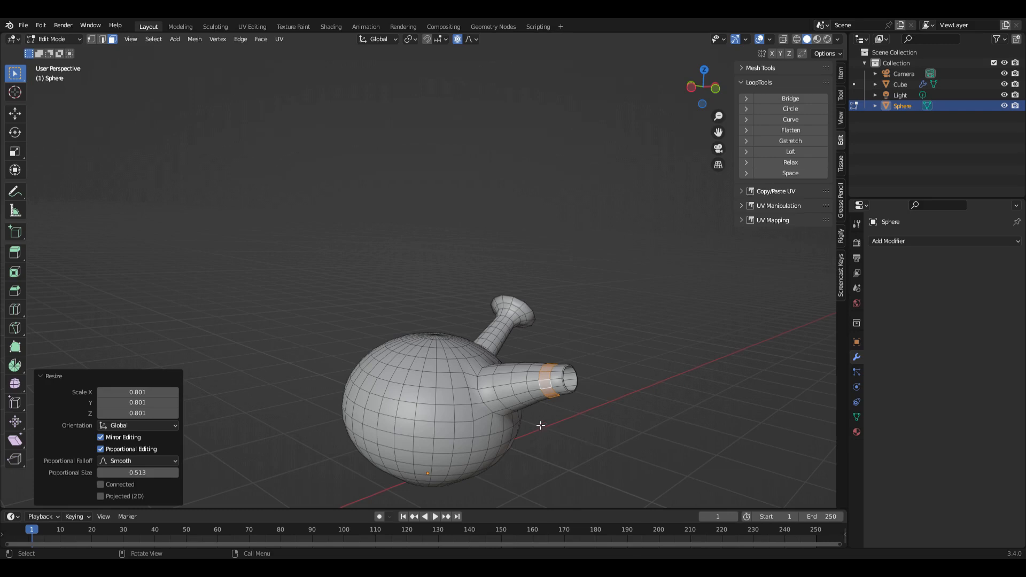
Scale a face ring nearer the spout's base to about 0.74 with the same proportional falloff
alt+click(520, 396)
key(s)
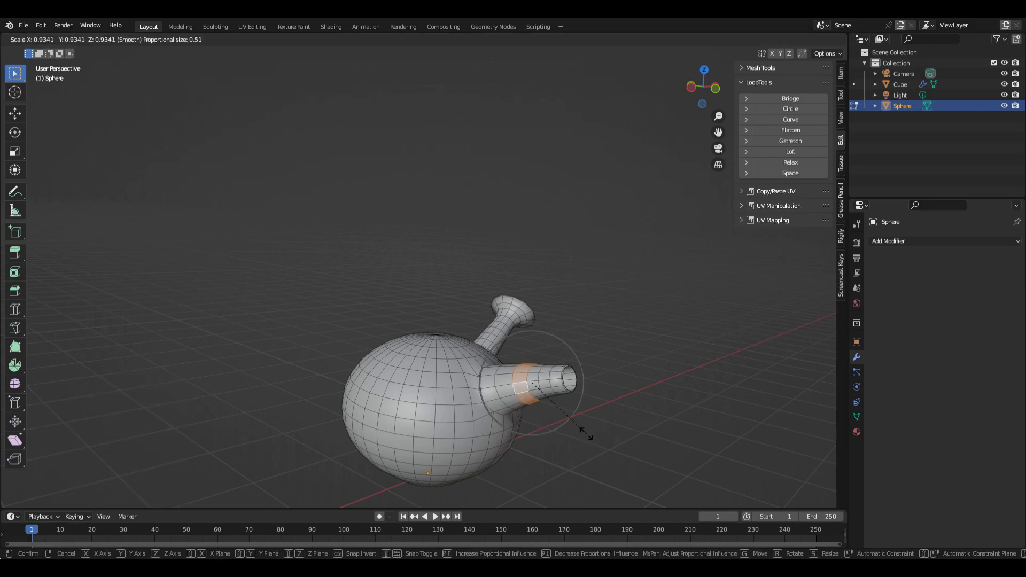
click(580, 427)
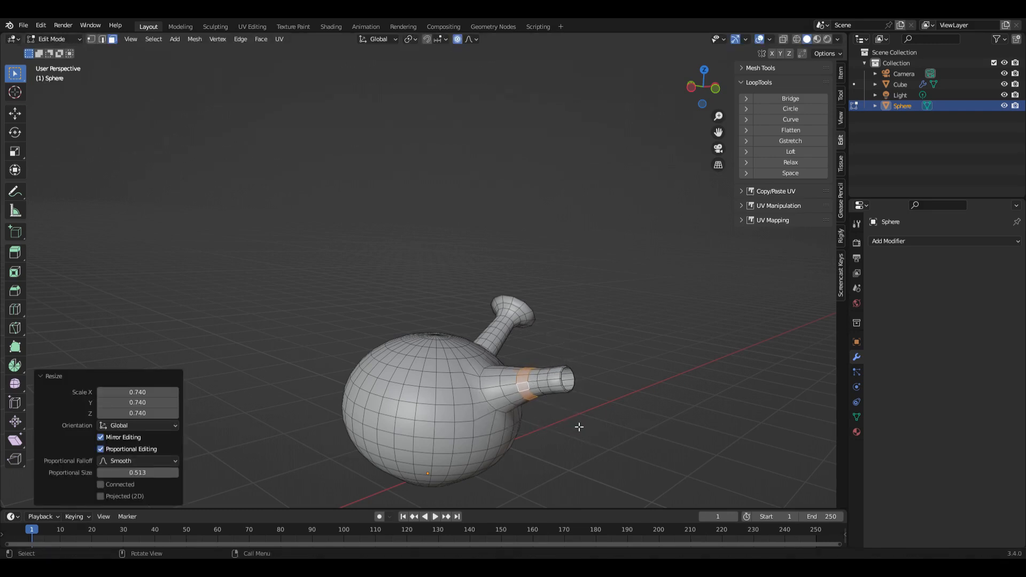
middle_drag(602, 444, 536, 425)
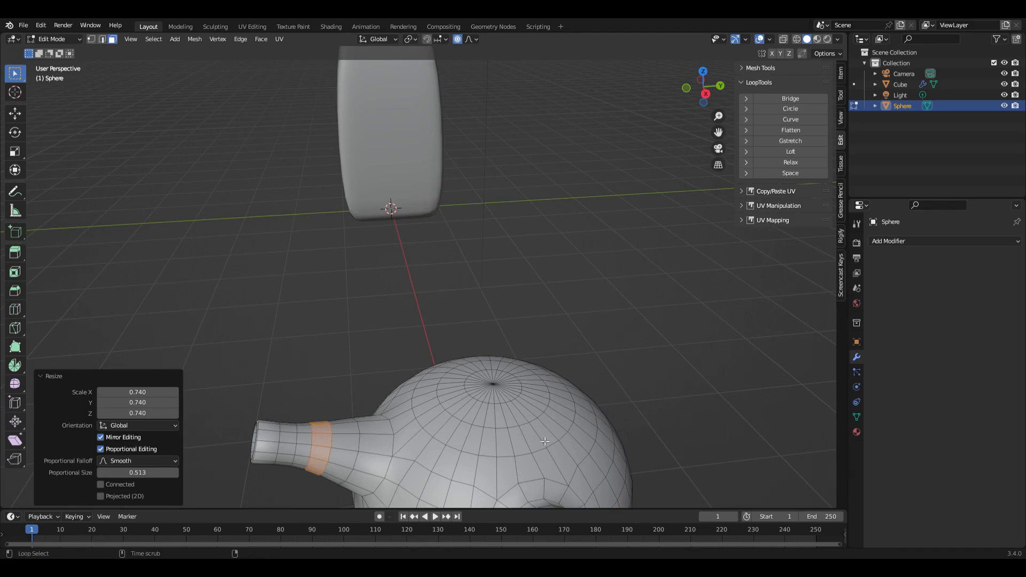
alt+click(545, 441)
alt+shift+click(534, 412)
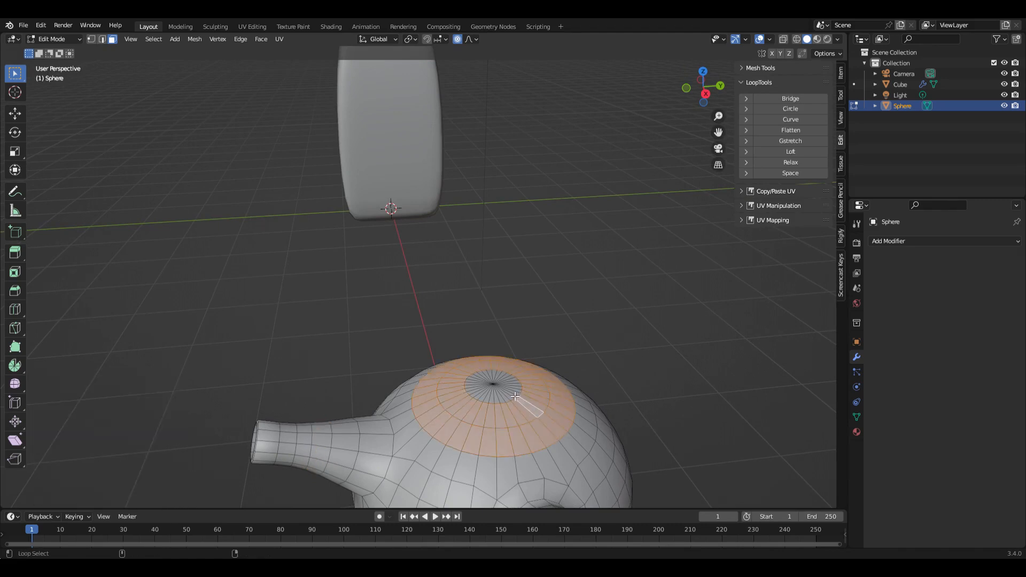
alt+shift+click(515, 396)
alt+click(516, 394)
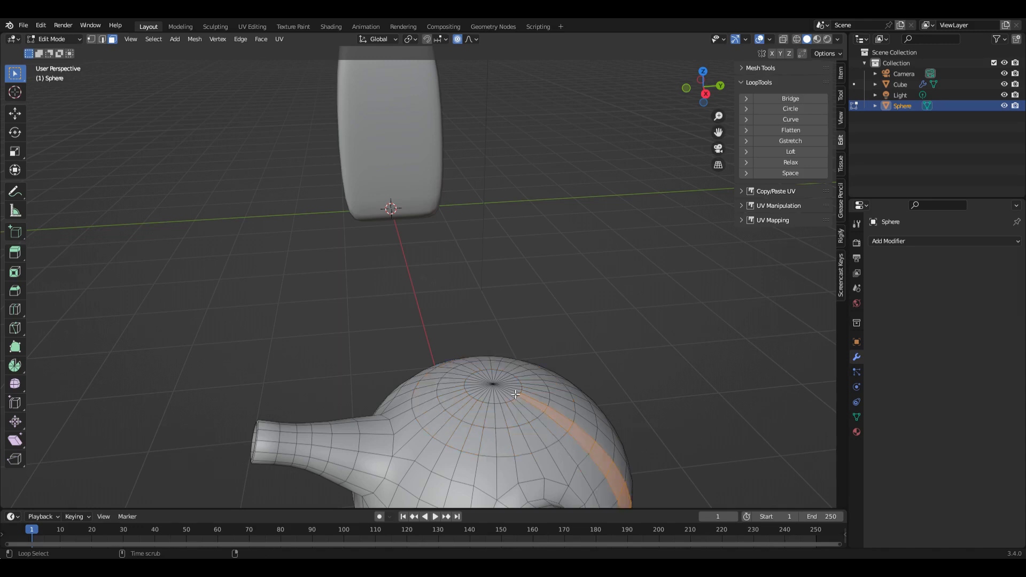
Select the face ring around the top pole, grow the selection once, and separate it as its own object
alt+click(535, 400)
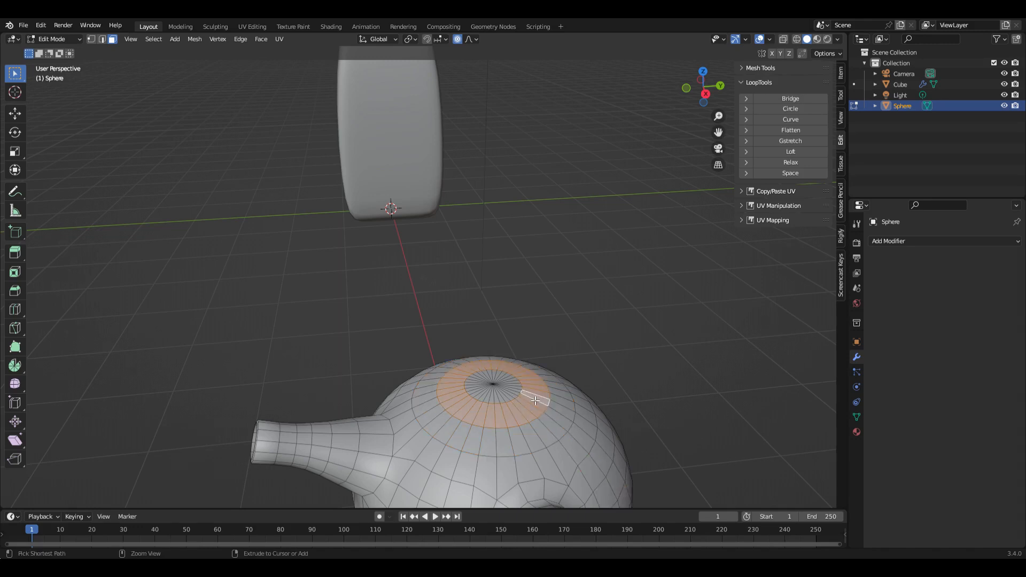
key(ctrl+KP_Add)
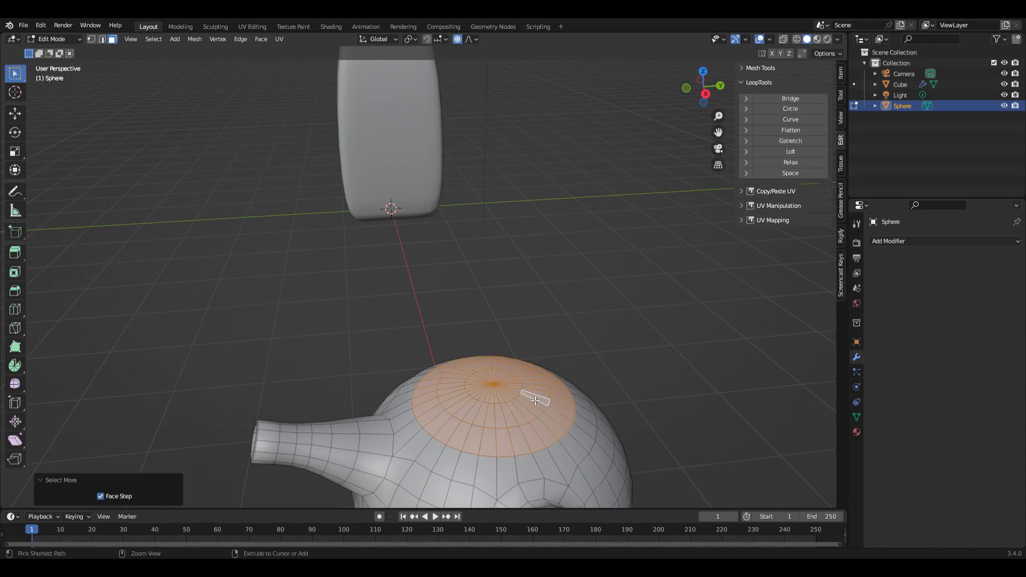
key(p)
click(448, 392)
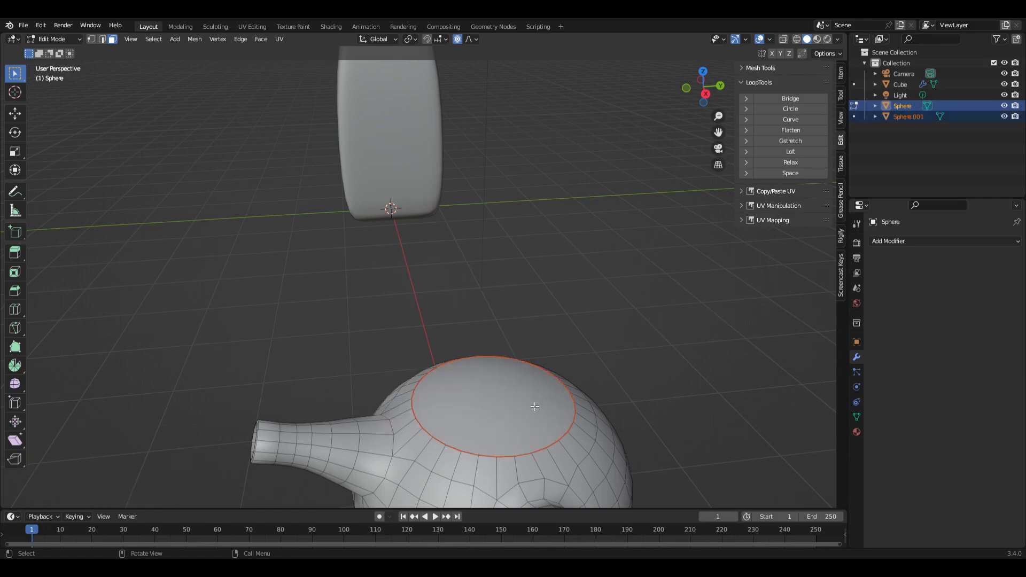
Return to Object Mode, select the separated lid and raise it about 0.024 m along Z
key(ctrl+Tab)
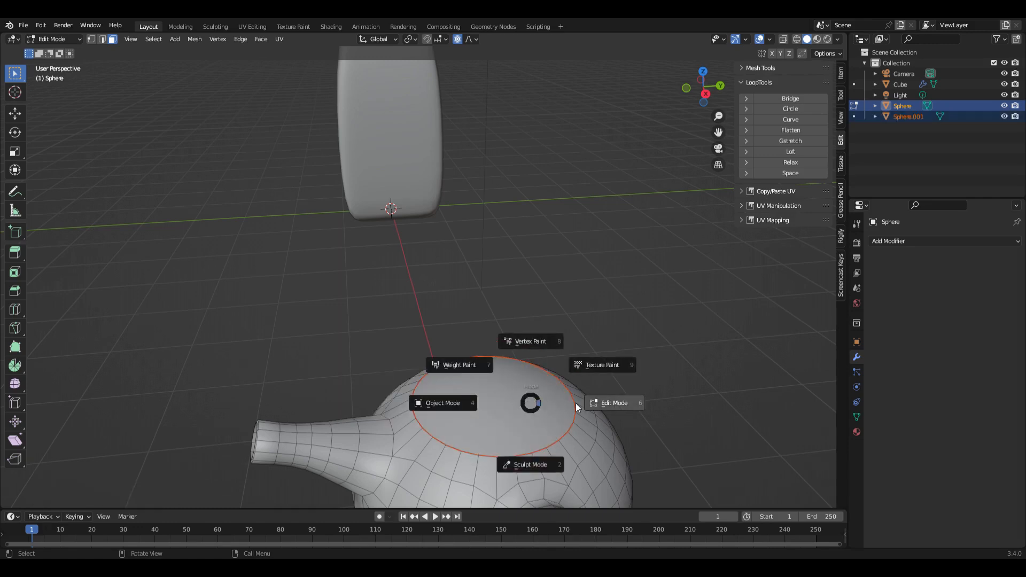
click(467, 408)
click(512, 407)
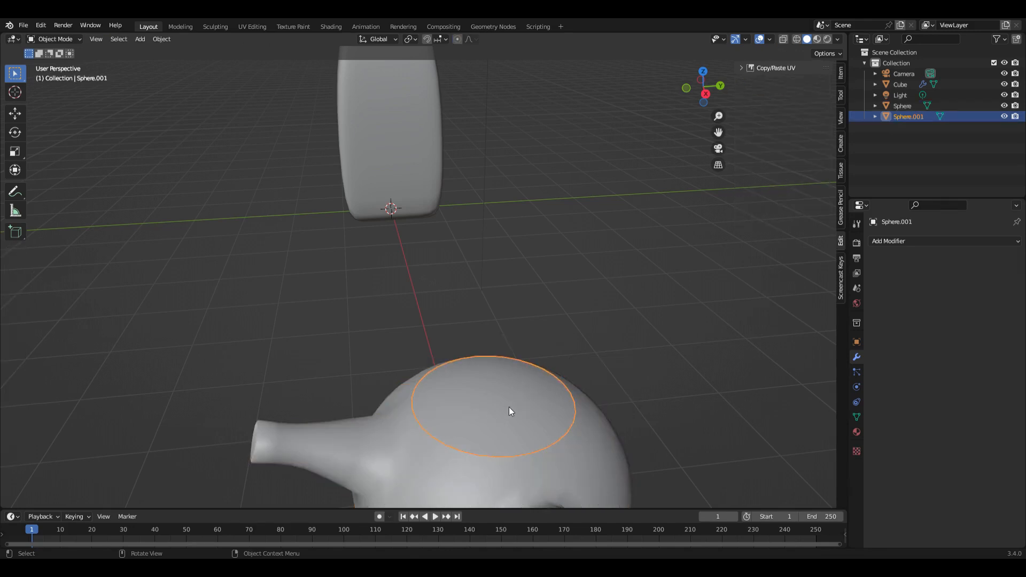
key(g)
key(z)
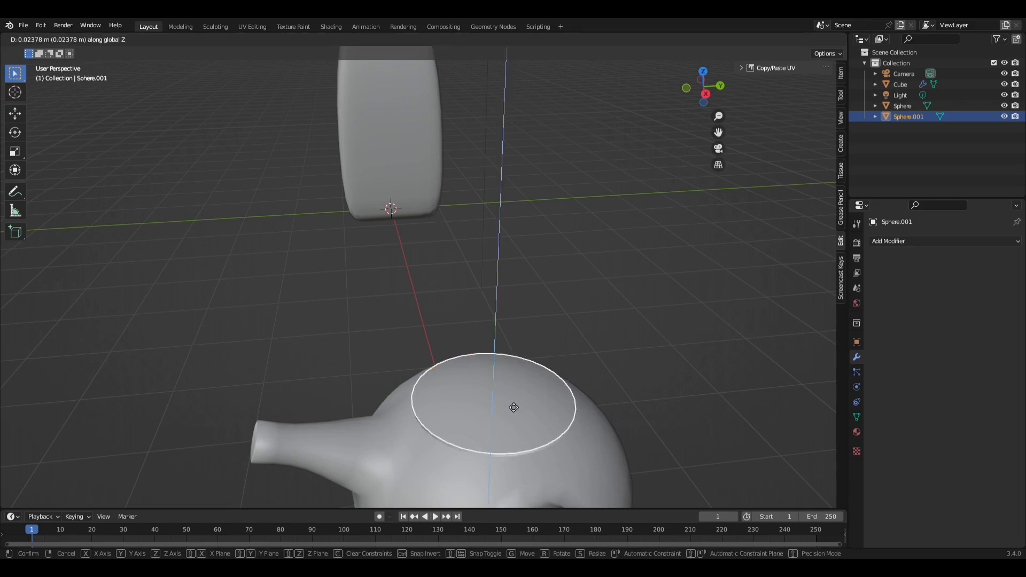
click(509, 403)
Scale the lid to about 1.037 in X and Y, leaving out Z
key(s)
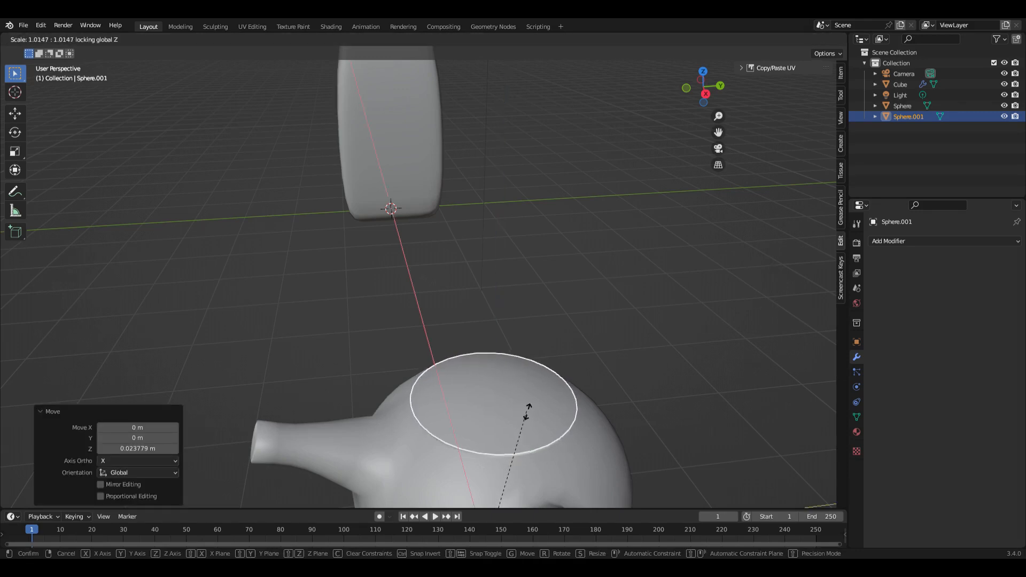
key(shift+z)
click(680, 434)
Add a Solidify modifier to the lid with a thickness of 0.03 m
middle_drag(679, 432, 812, 385)
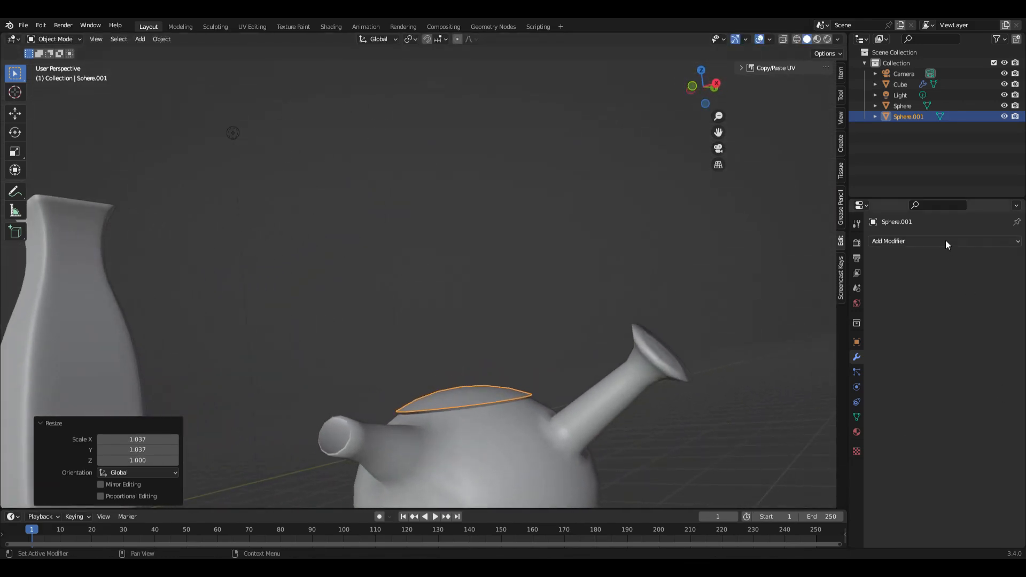
click(946, 242)
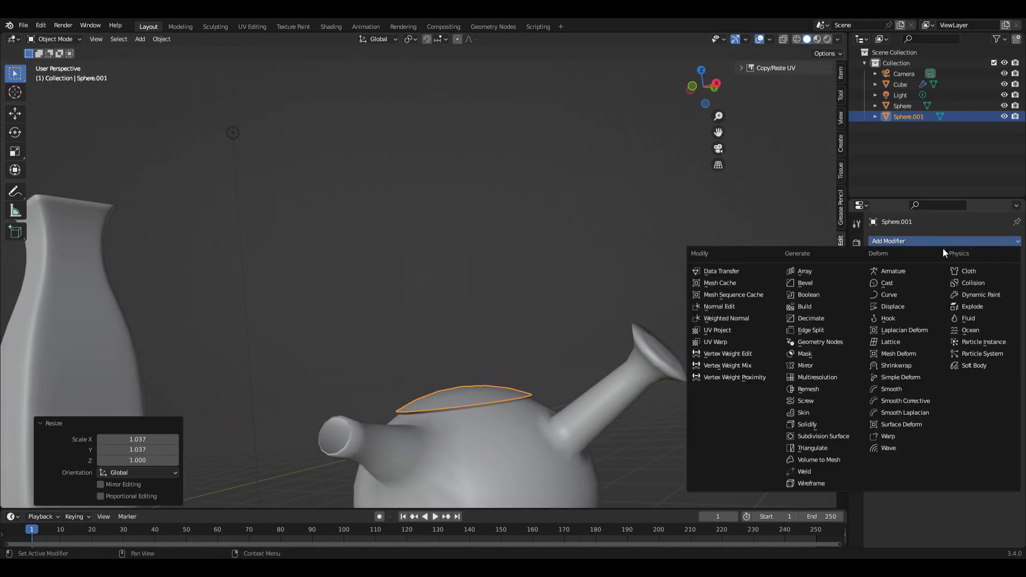
click(825, 423)
click(1004, 289)
click(1005, 289)
In Edit Mode, extrude the lid's centre faces up about 0.009 m and scale them to about 0.638
middle_drag(780, 337, 545, 426)
key(ctrl+Tab)
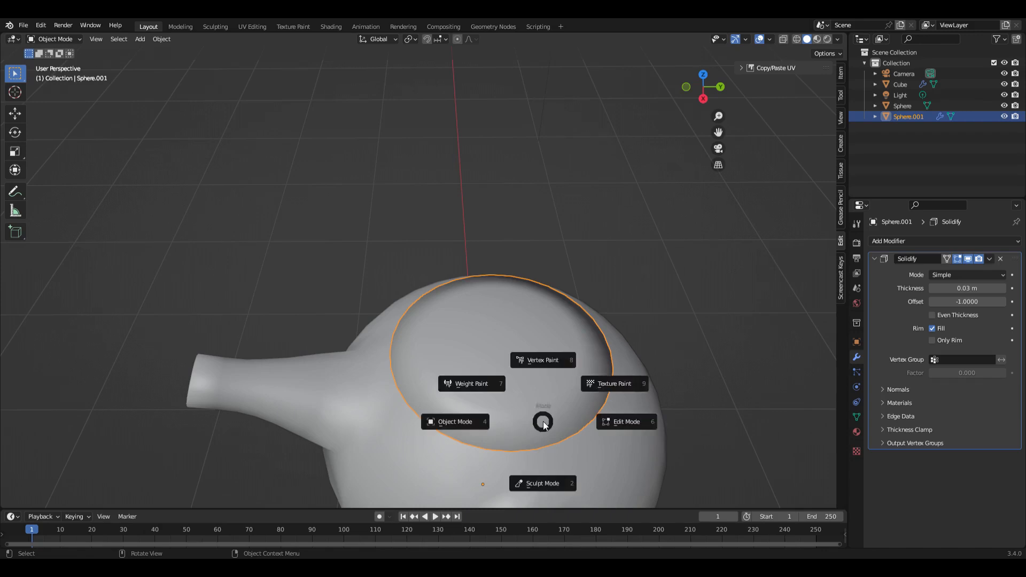
click(620, 432)
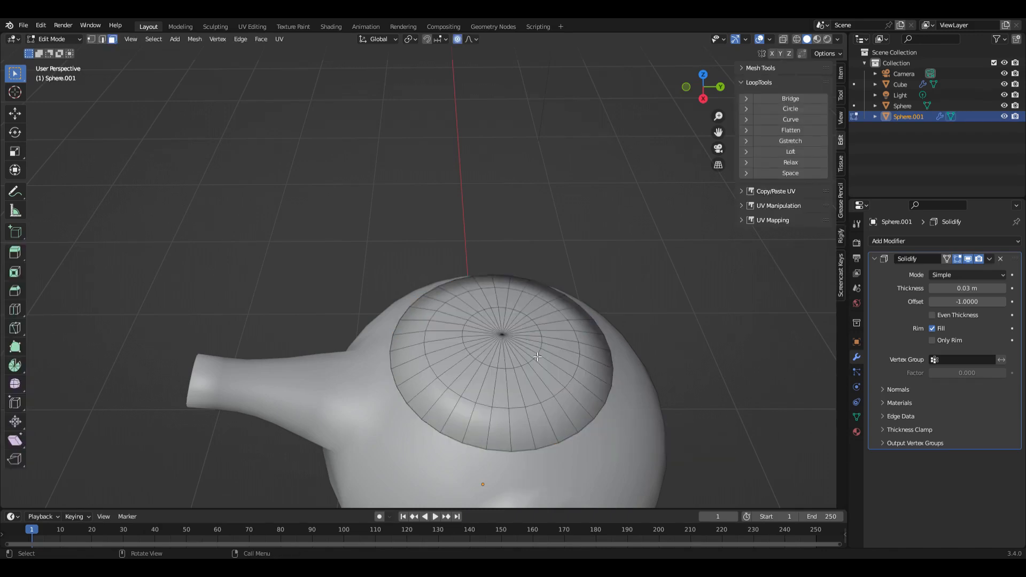
drag(484, 320, 526, 353)
middle_drag(565, 383, 547, 489)
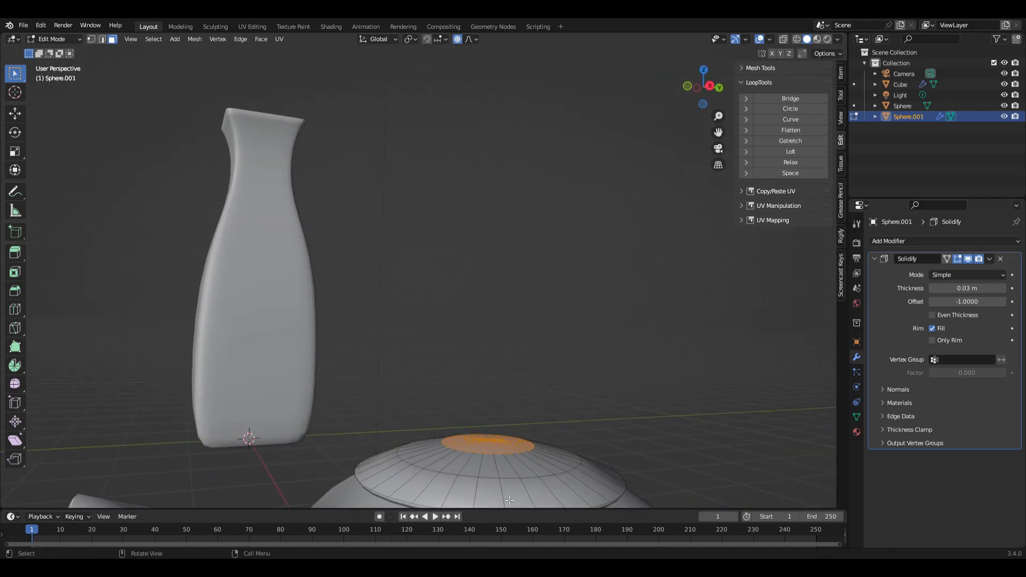
key(e)
click(549, 511)
key(s)
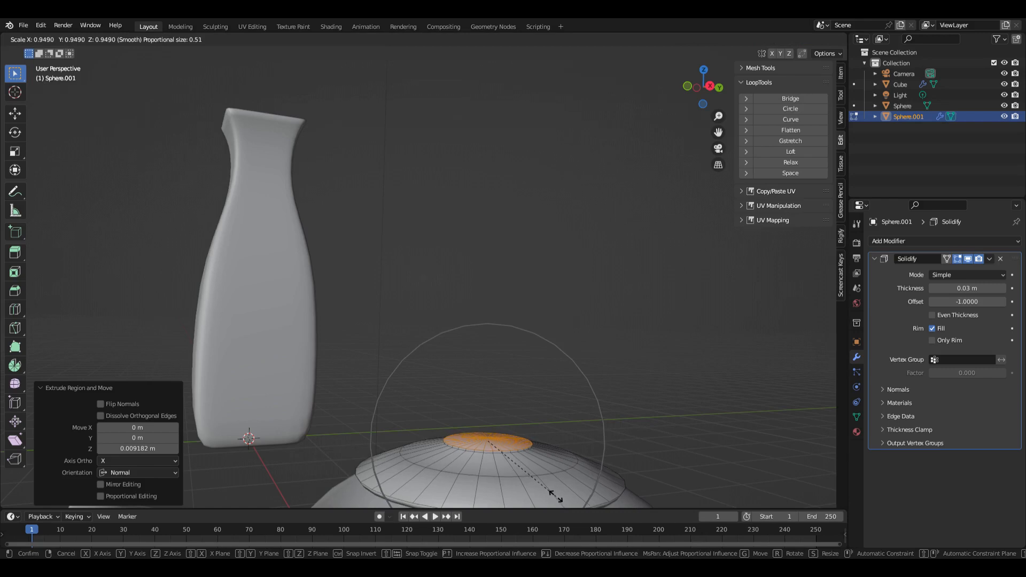
scroll(534, 489, up, 6)
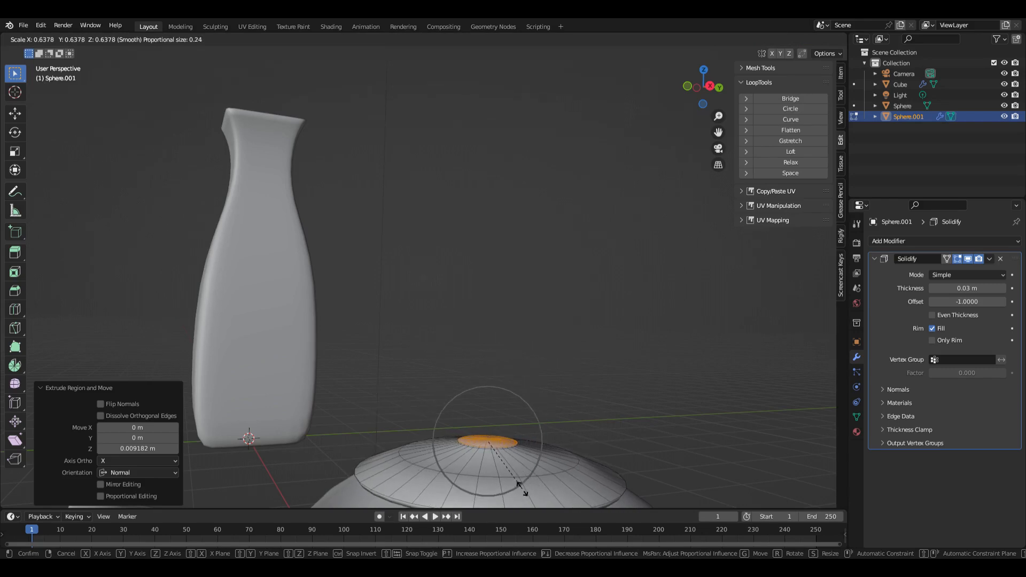
click(522, 489)
Extrude the lid's centre faces up about 0.044 m and again about 0.053 m, flaring the top to about 1.248 to start a knob
key(e)
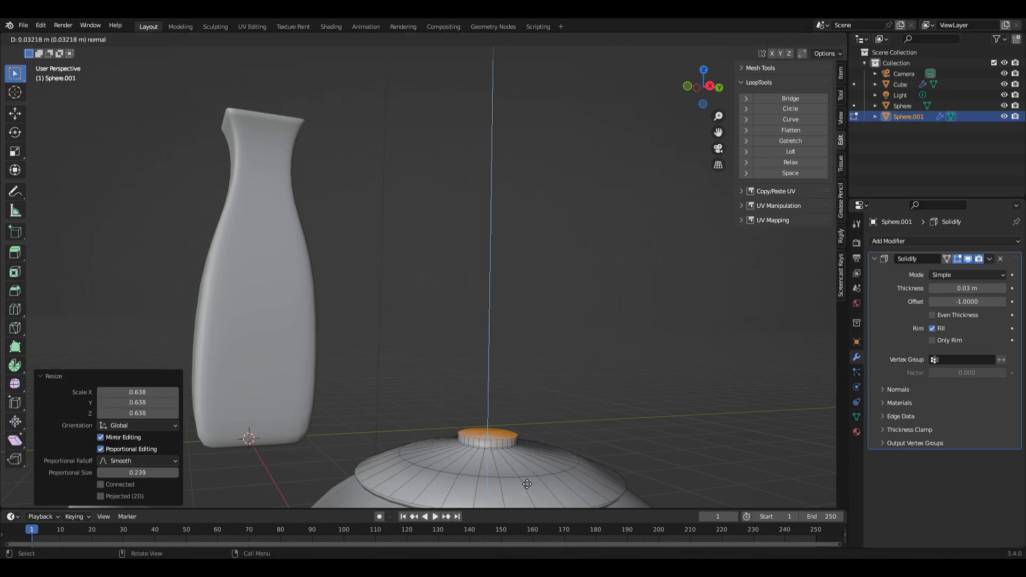
click(528, 482)
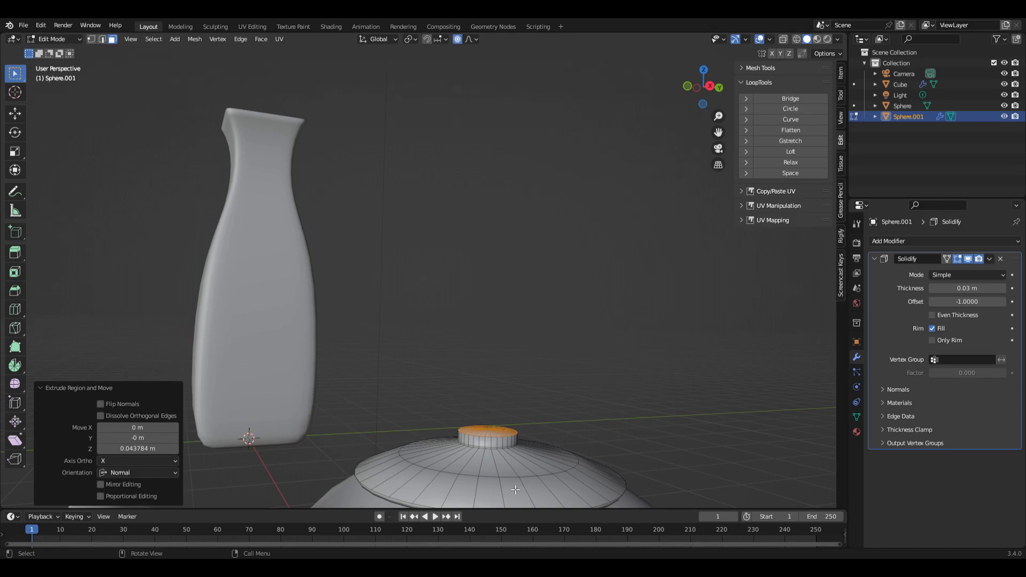
key(e)
click(521, 484)
key(s)
scroll(534, 472, up, 16)
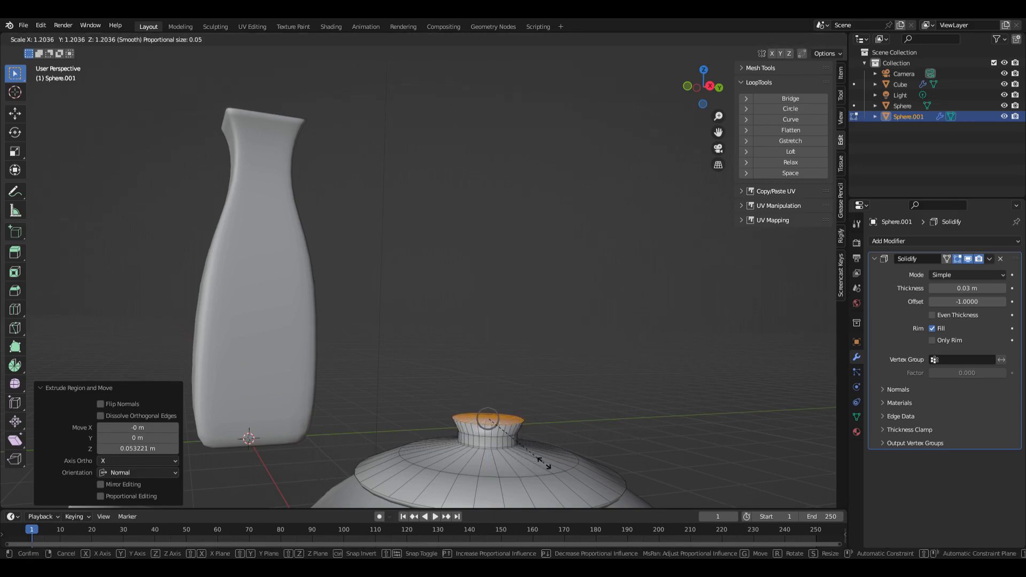
click(546, 462)
Extrude the flared top of the knob straight up by about 0.07 m
key(g)
key(z)
key(z)
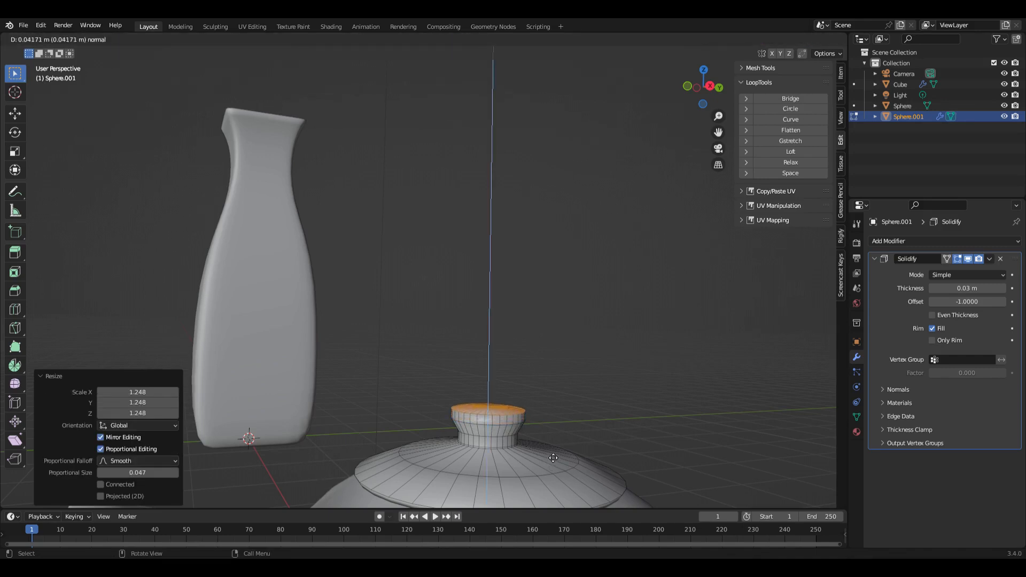
click(553, 458)
Extrude the knob's top faces up about 0.08 m and scale them down to about 0.62
scroll(553, 458, down, 2)
middle_drag(553, 457, 567, 463)
scroll(566, 466, down, 1)
scroll(540, 462, up, 5)
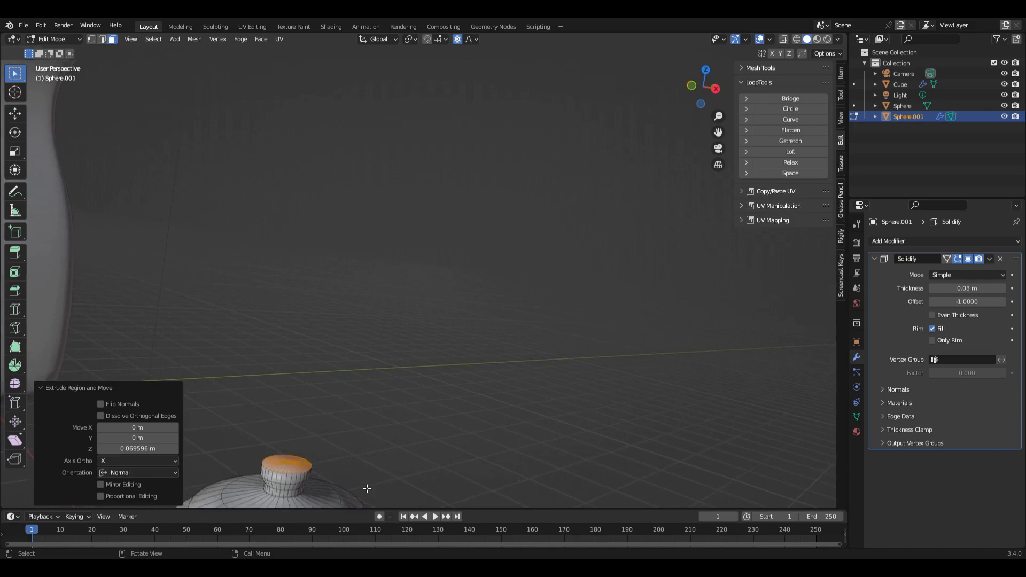
middle_drag(367, 488, 385, 496)
key(e)
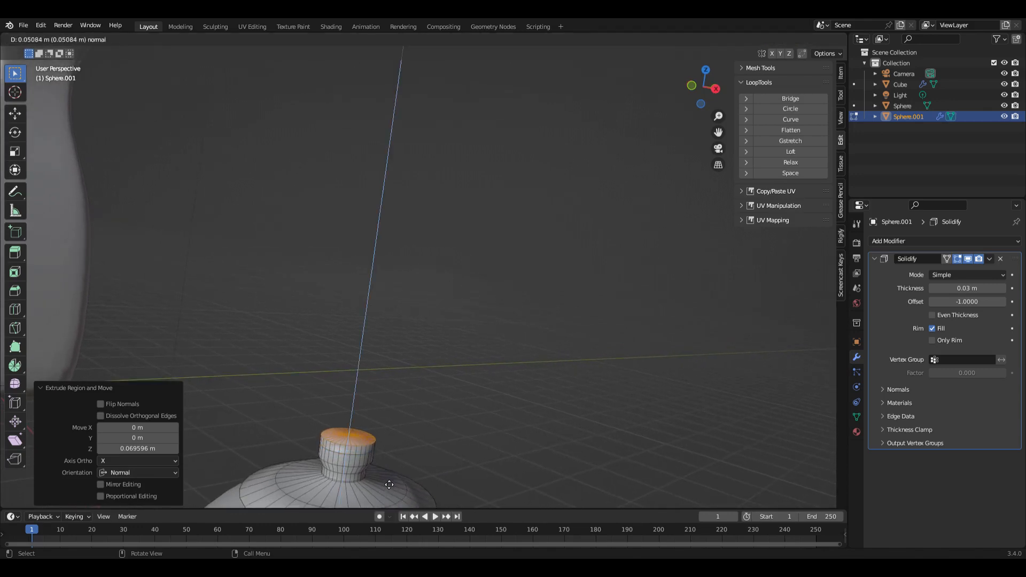
click(389, 479)
key(s)
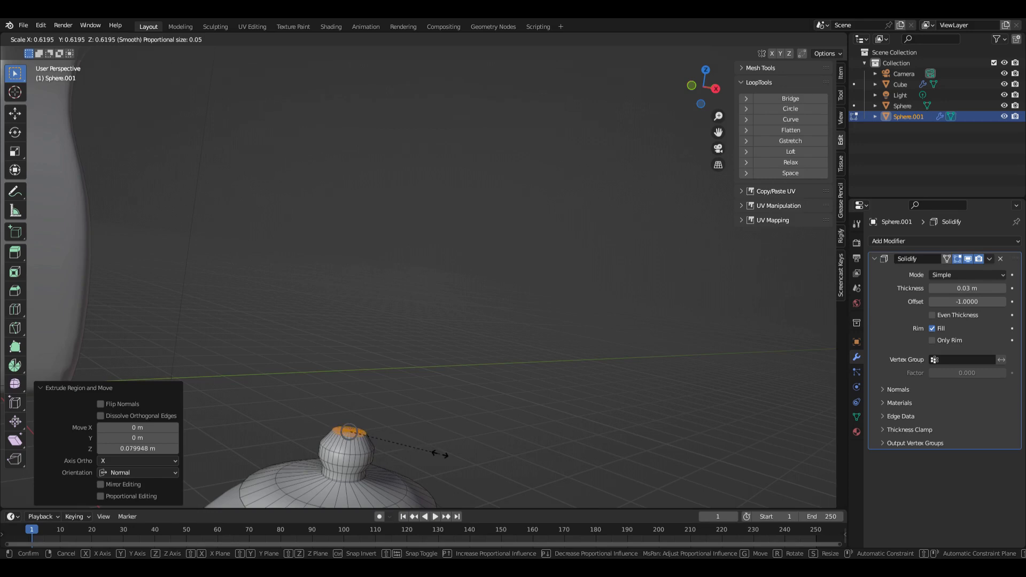
click(448, 459)
Extrude the knob's tip up another 0.039 m or so and shrink it to round off the top
key(e)
click(451, 457)
key(s)
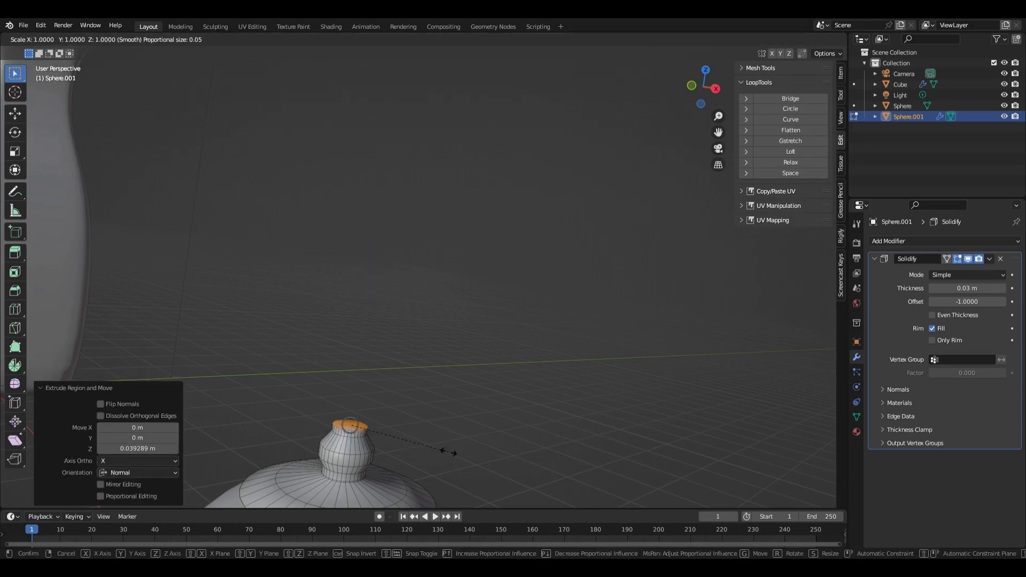
click(406, 440)
Add a plane at the origin and scale it by 5 twice to make a ground surface
scroll(447, 476, down, 7)
middle_drag(459, 470, 506, 459)
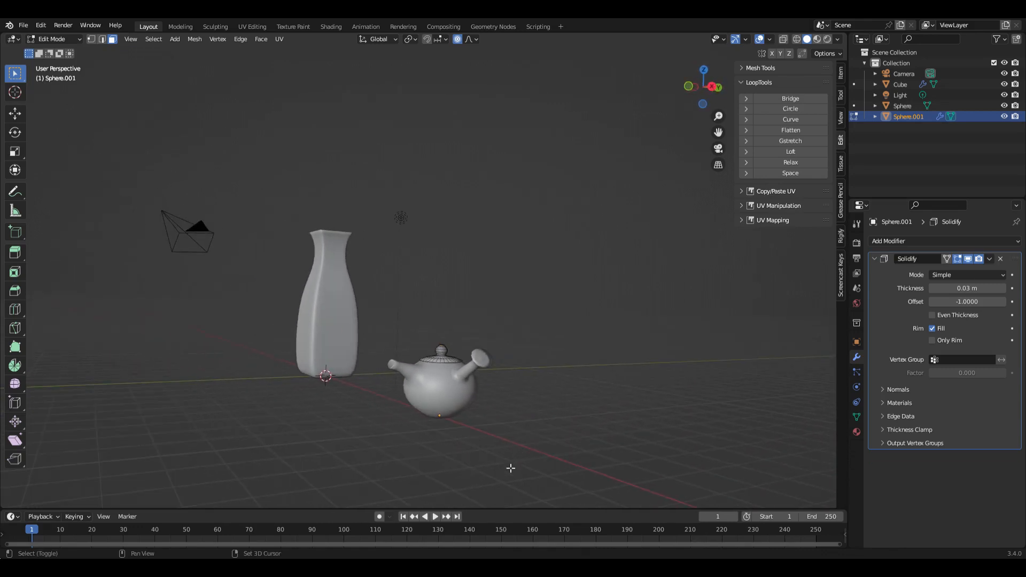
key(shift+a)
click(487, 251)
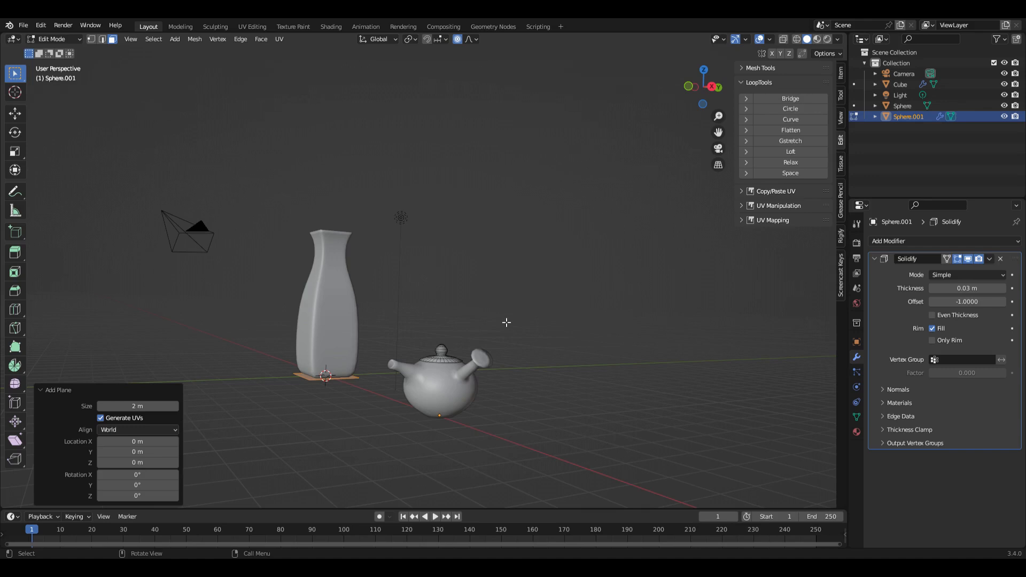
key(s)
key(5)
key(Return)
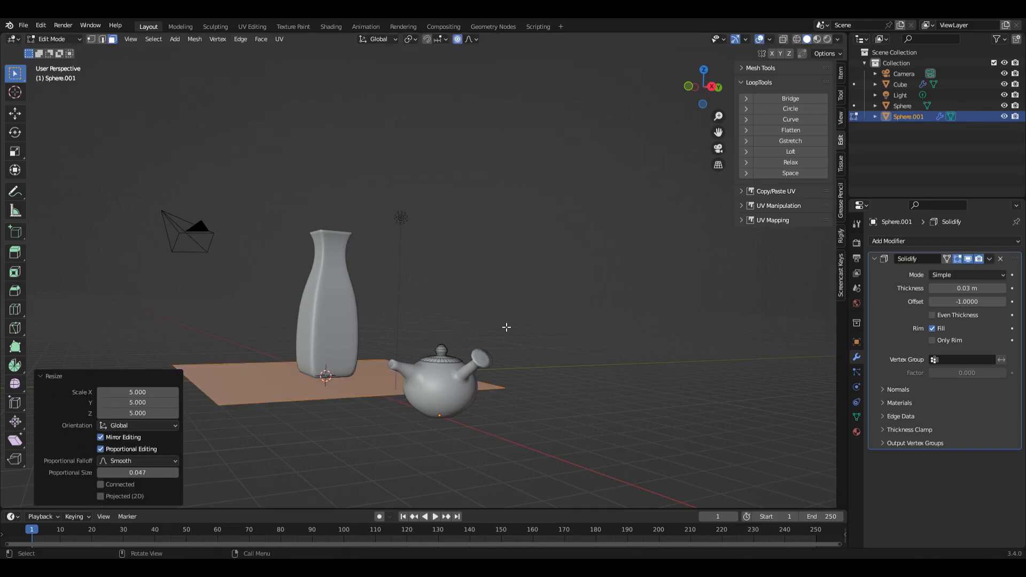
key(s)
key(5)
key(Return)
scroll(558, 459, down, 6)
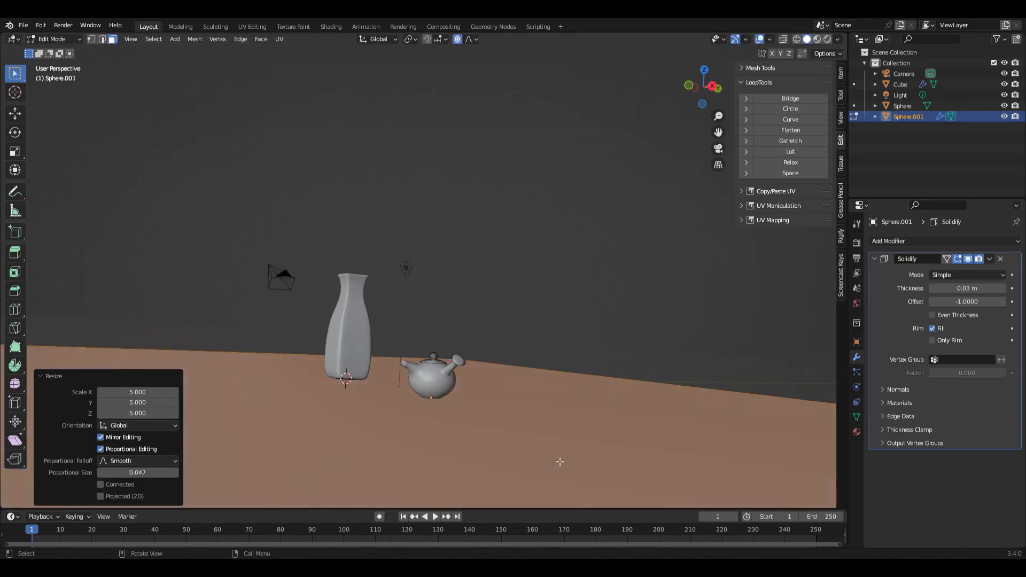
scroll(558, 459, up, 8)
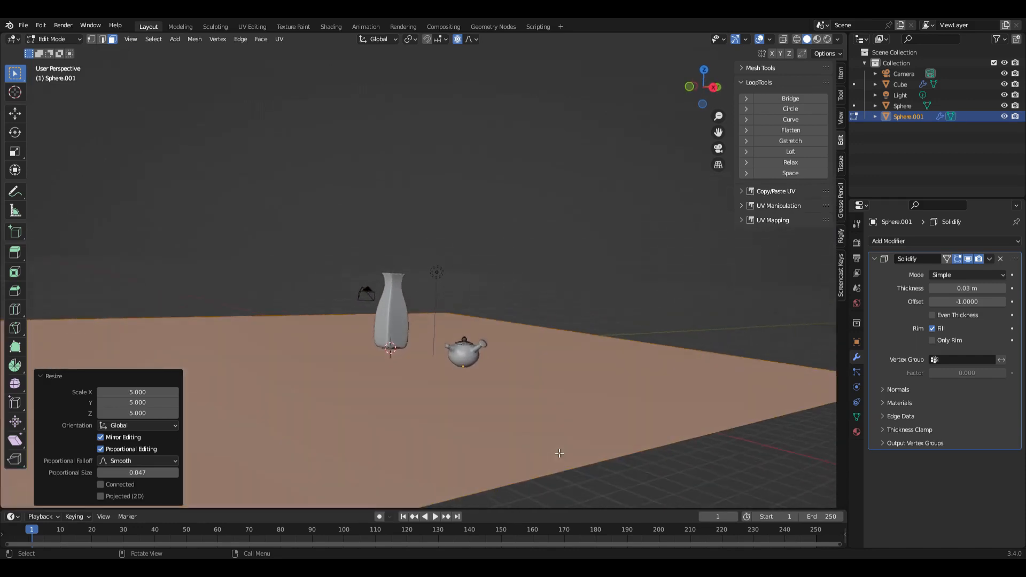
middle_drag(555, 445, 555, 446)
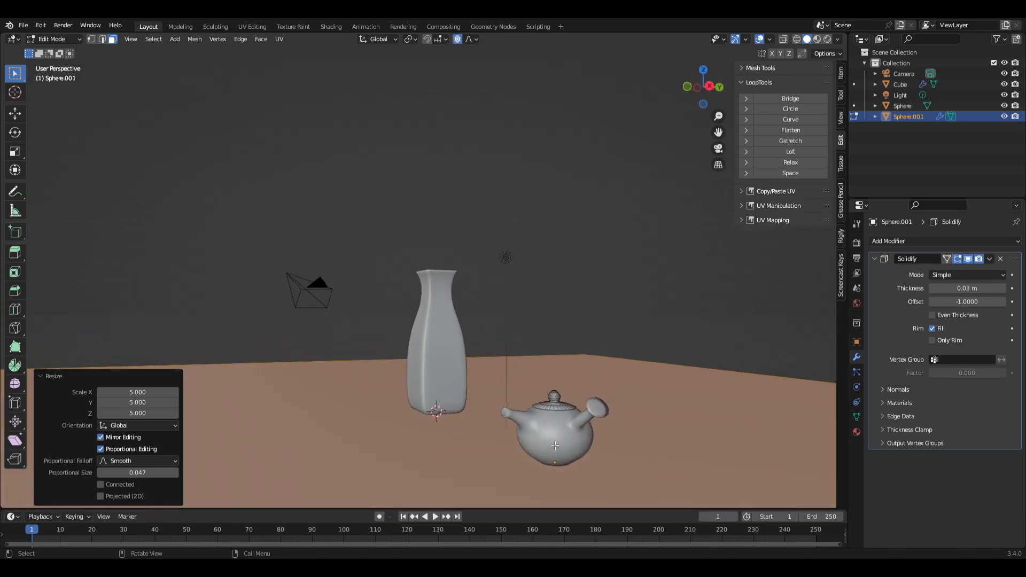
key(ctrl+Tab)
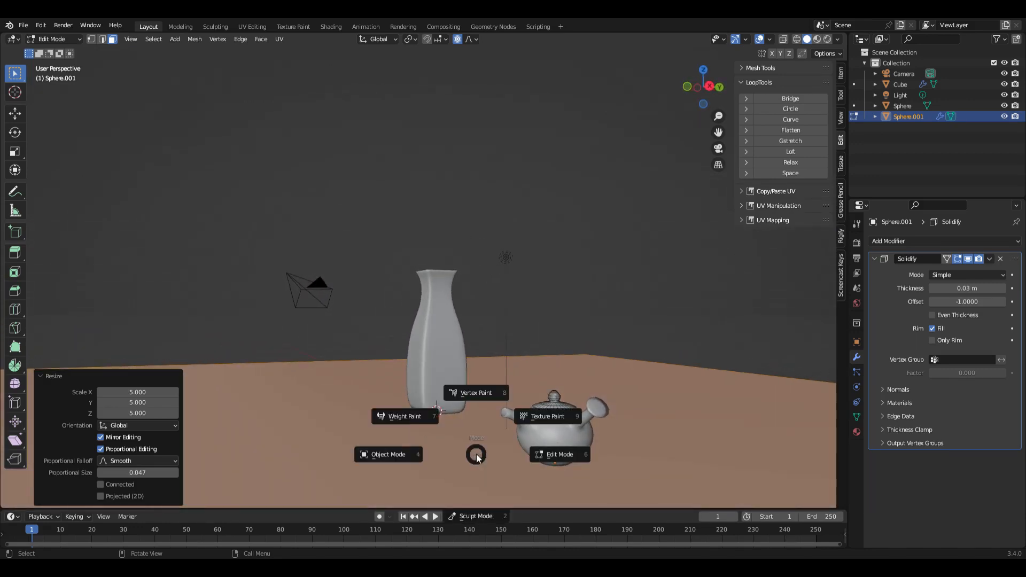
click(727, 342)
key(ctrl+Tab)
click(569, 292)
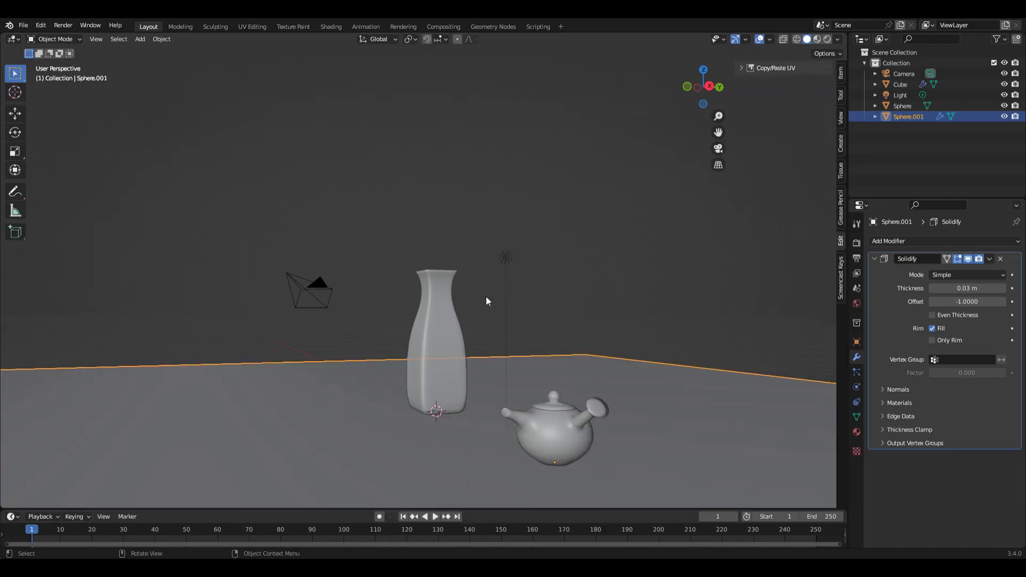
key(ctrl+z)
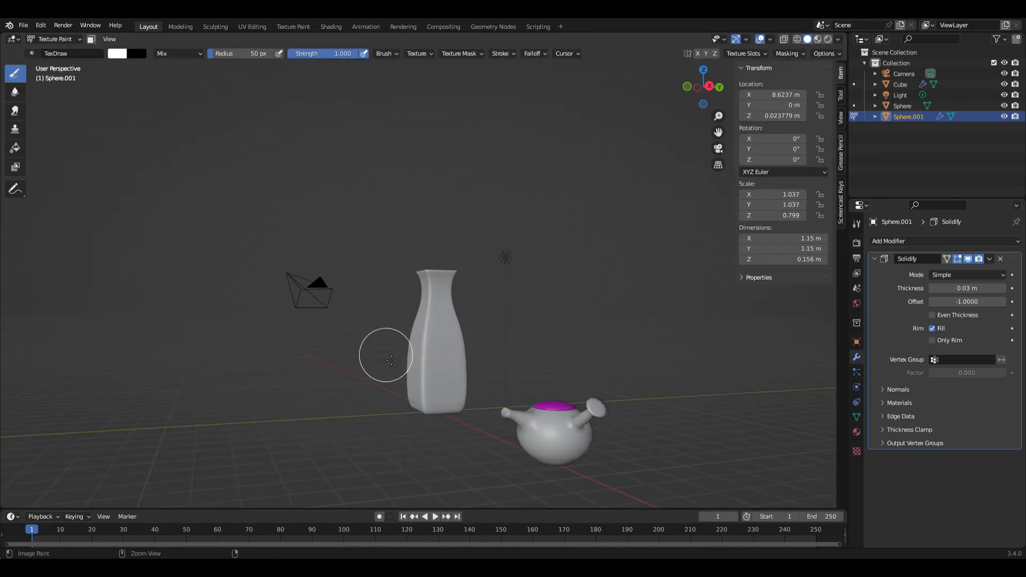
key(ctrl+z)
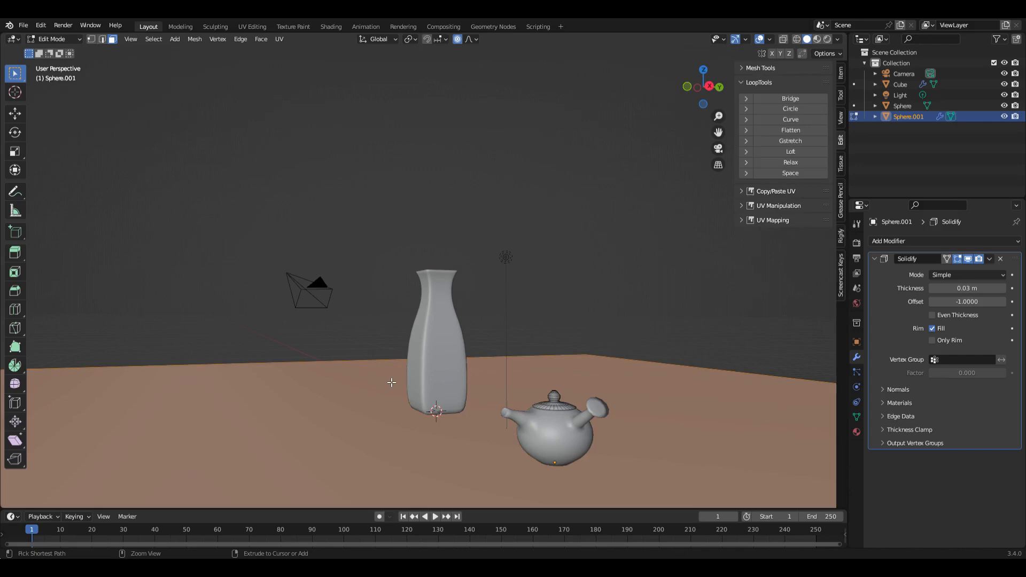
Separate the ground plane from the lid as its own object, then select the plane in Object Mode
click(360, 399)
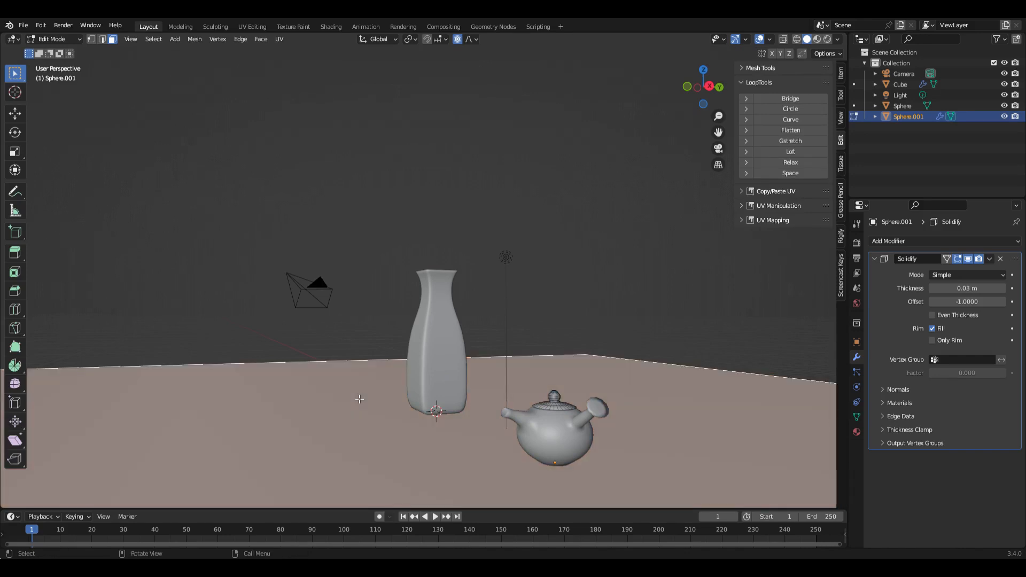
key(p)
click(333, 395)
middle_drag(333, 399, 423, 398)
key(ctrl+Tab)
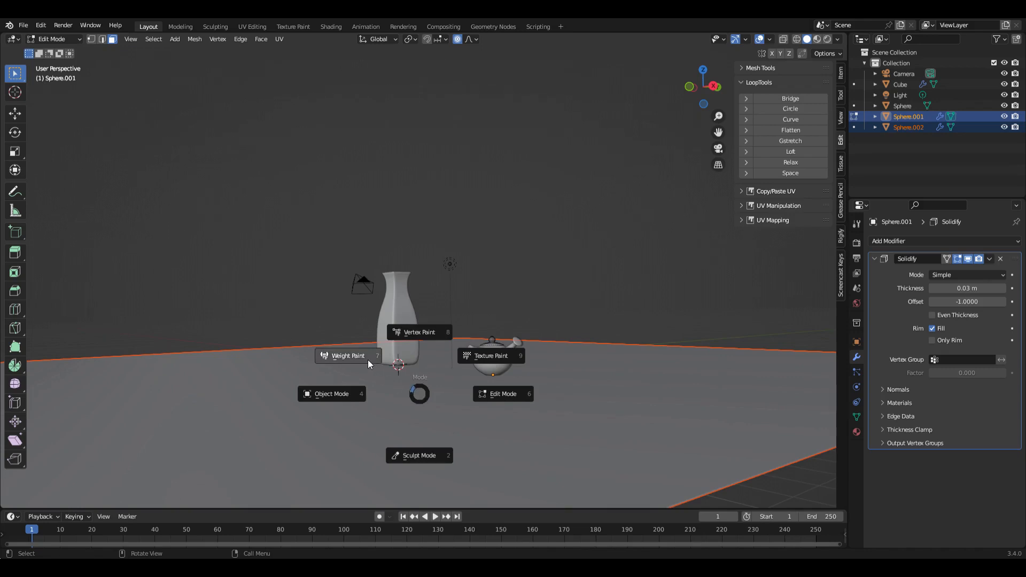
click(344, 393)
click(540, 422)
Add a Subdivision Surface modifier with a viewport level of 2 to the teapot body
scroll(540, 423, up, 5)
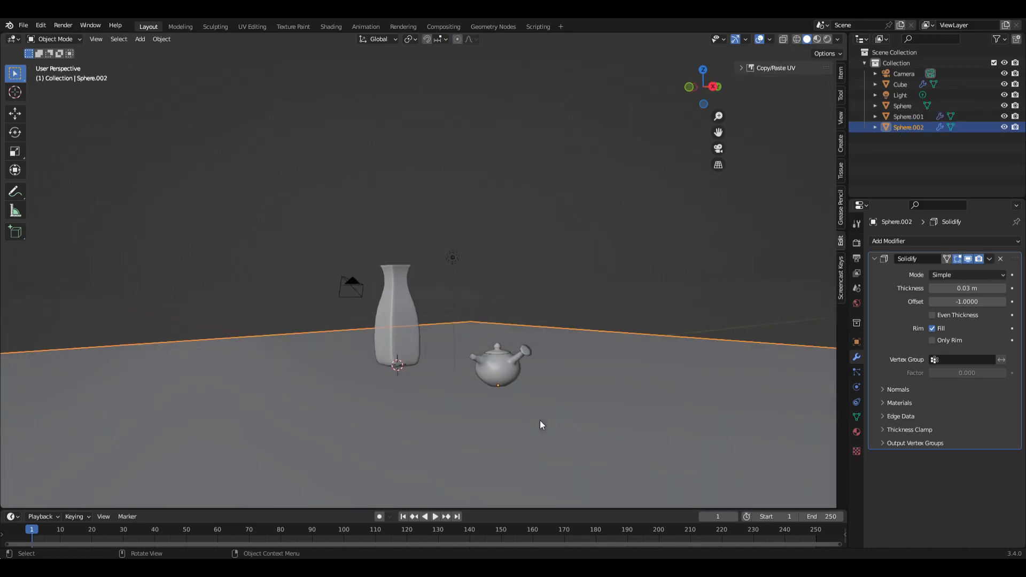
middle_drag(540, 420, 515, 408)
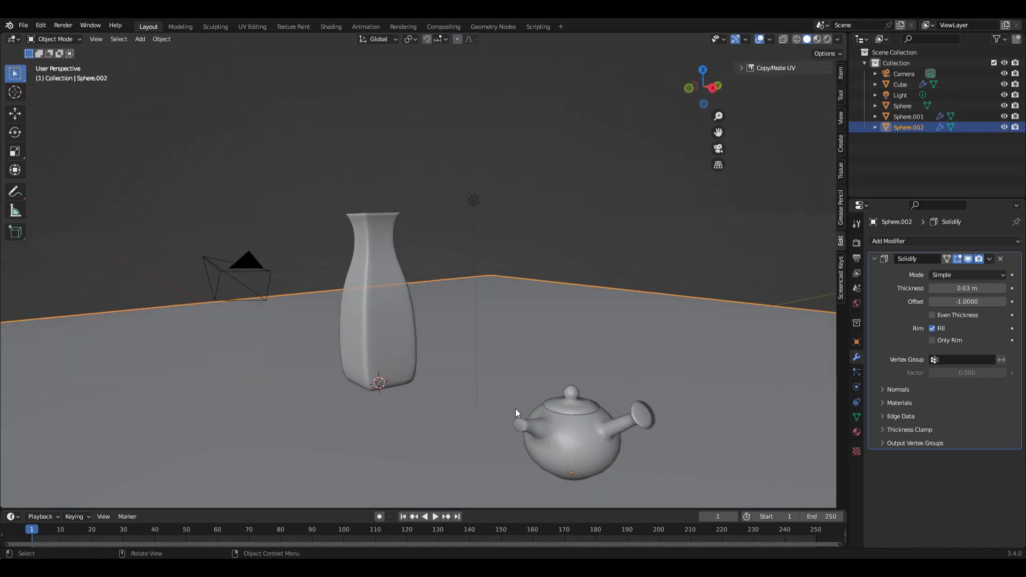
click(581, 435)
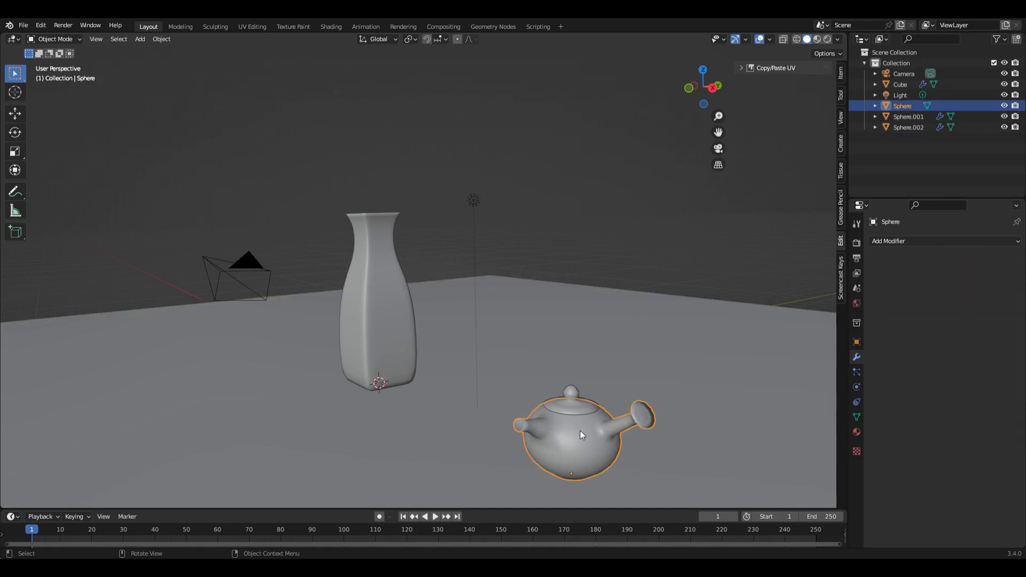
click(950, 241)
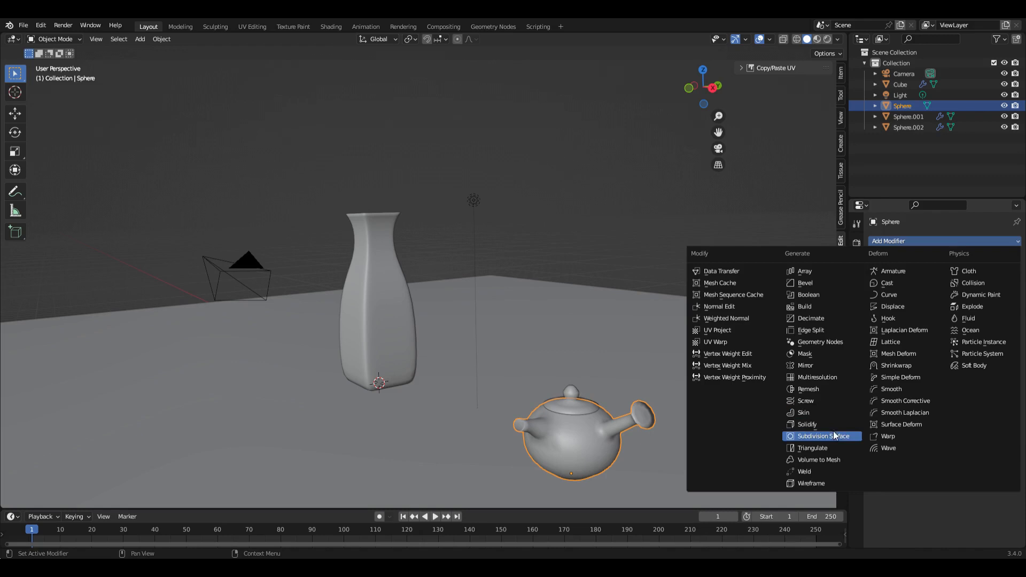
click(834, 436)
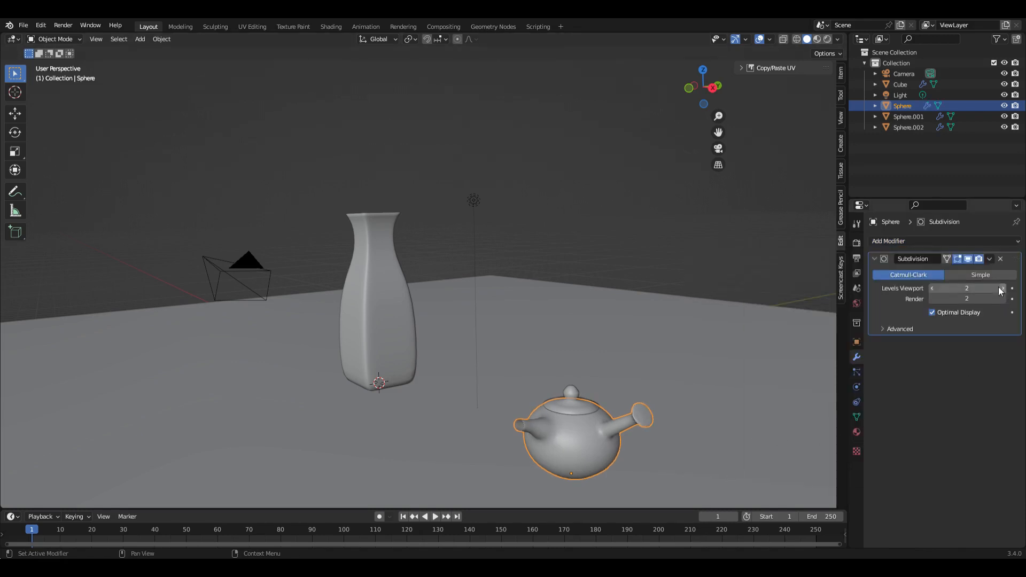
Add a Subdivision Surface modifier to the teapot lid and raise its viewport level by one
click(576, 408)
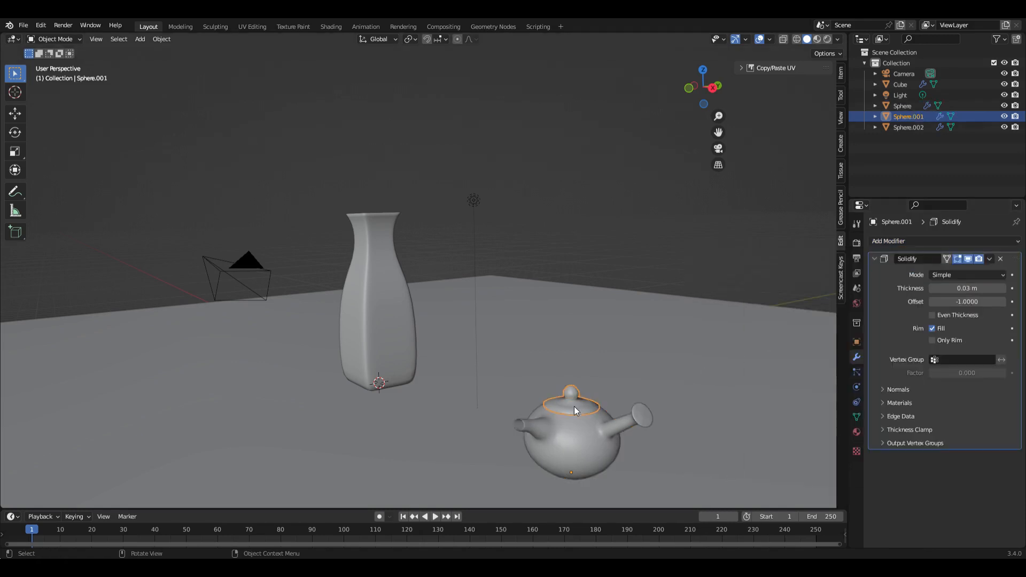
click(967, 243)
click(833, 435)
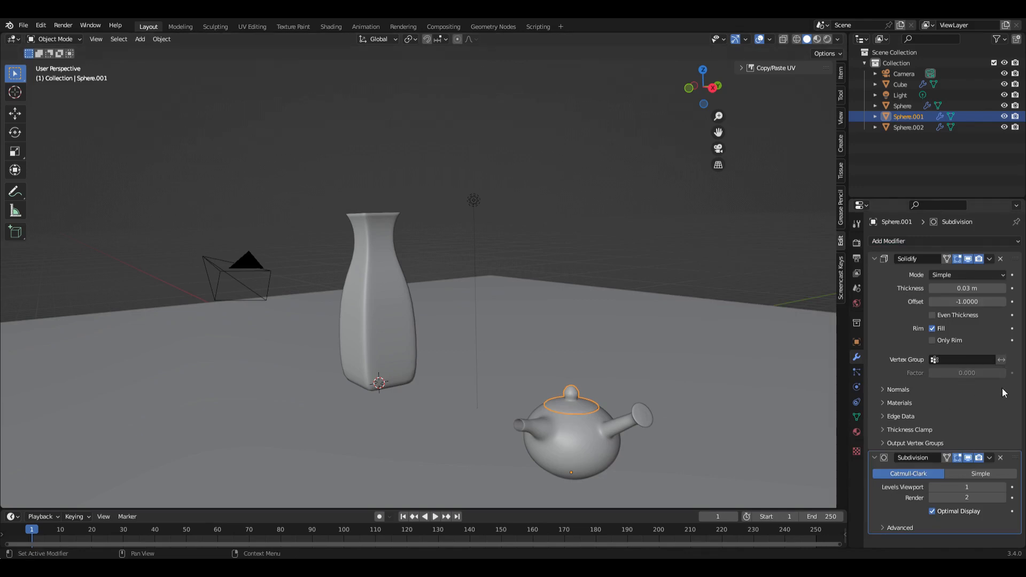
click(1002, 487)
Reorder the bottle's modifiers so that Subdivision comes after Solidify
click(392, 328)
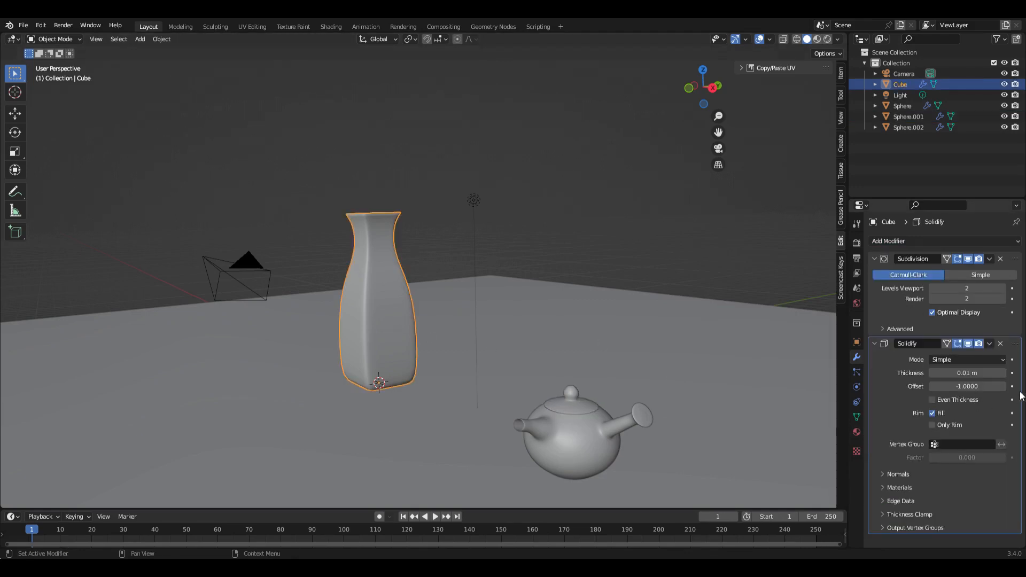
drag(1017, 264, 1015, 465)
Select the ground plane
middle_drag(435, 281, 611, 365)
click(612, 367)
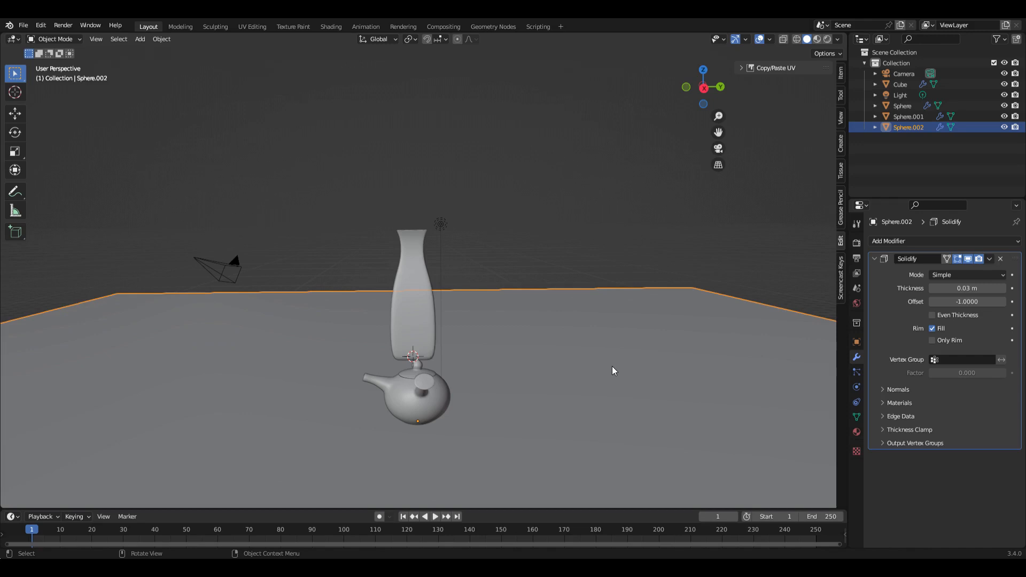
key(ctrl+Tab)
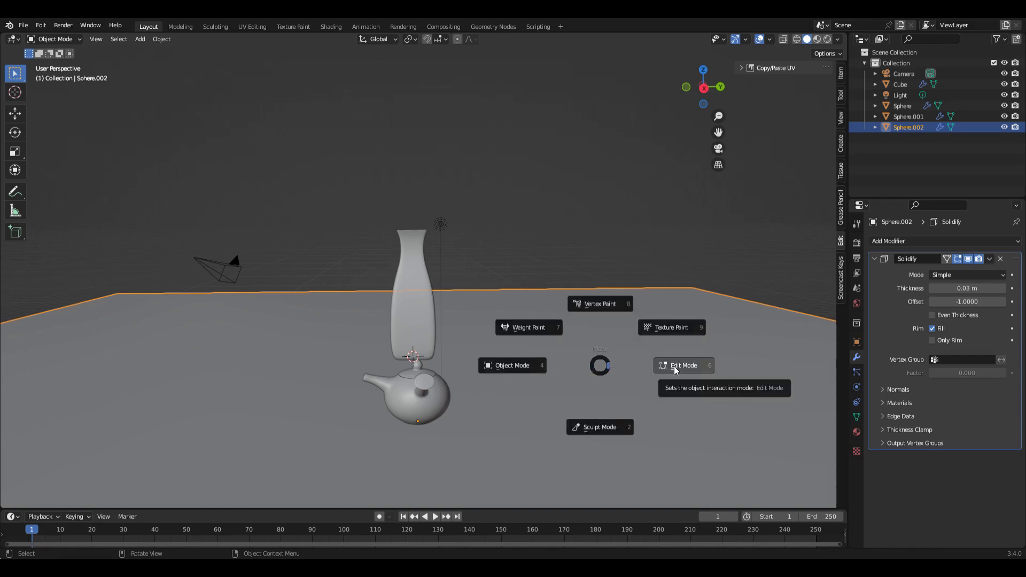
click(597, 186)
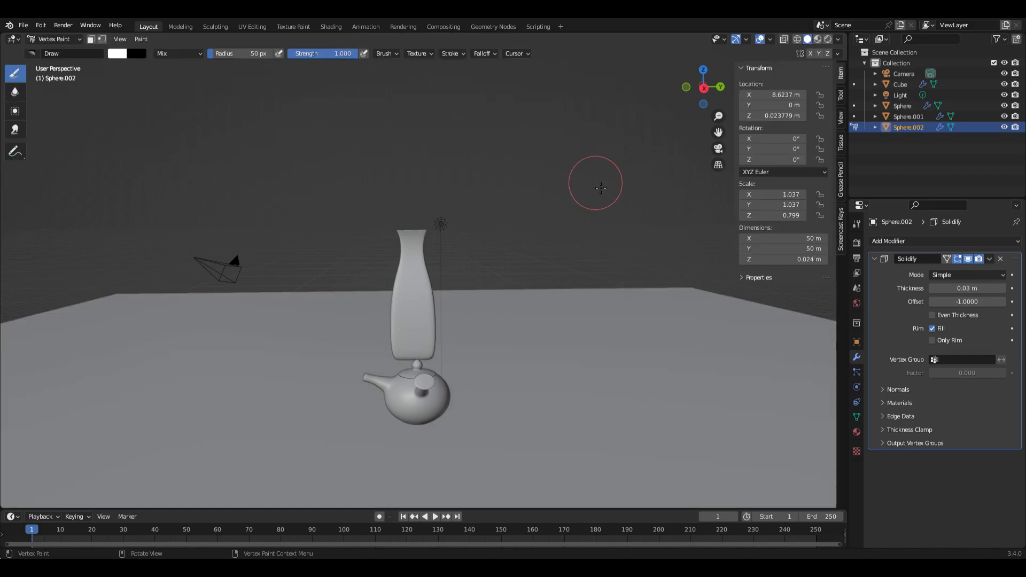
middle_drag(579, 207, 513, 277)
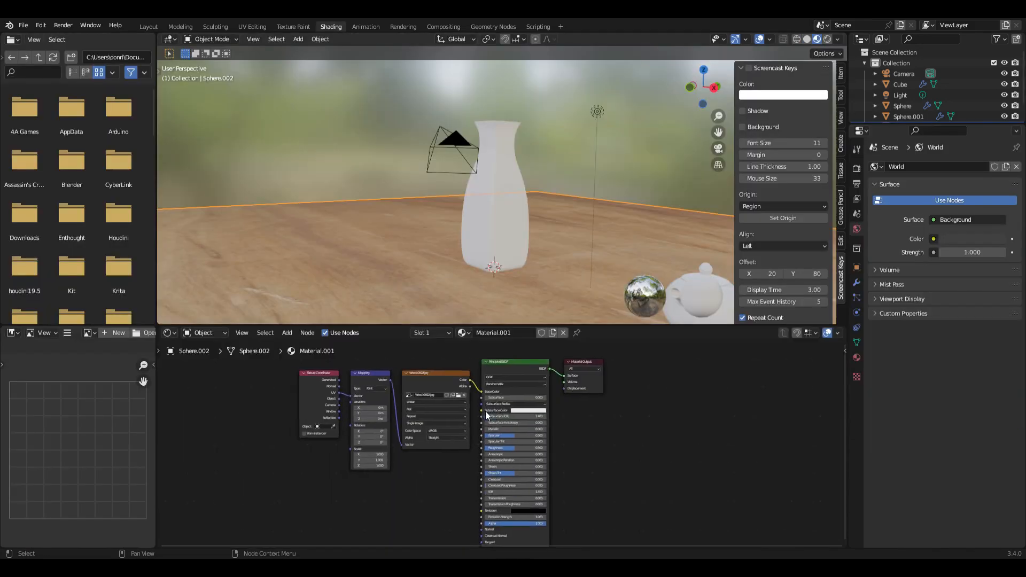
Move the Texture Coordinate, Mapping and wood image nodes away from the Principled BSDF to make room between them
middle_drag(486, 412, 520, 401)
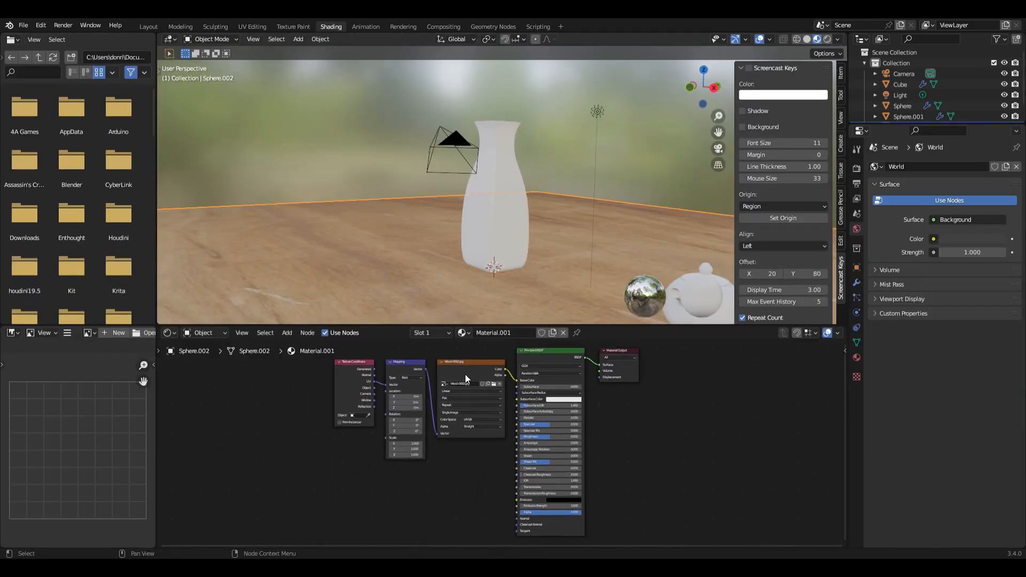
drag(364, 350, 452, 494)
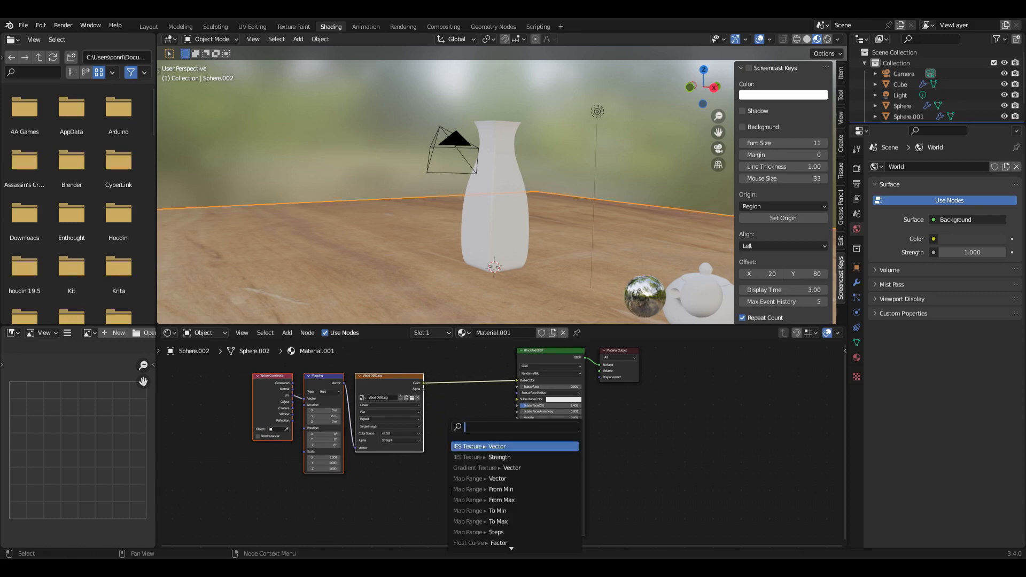
key(Escape)
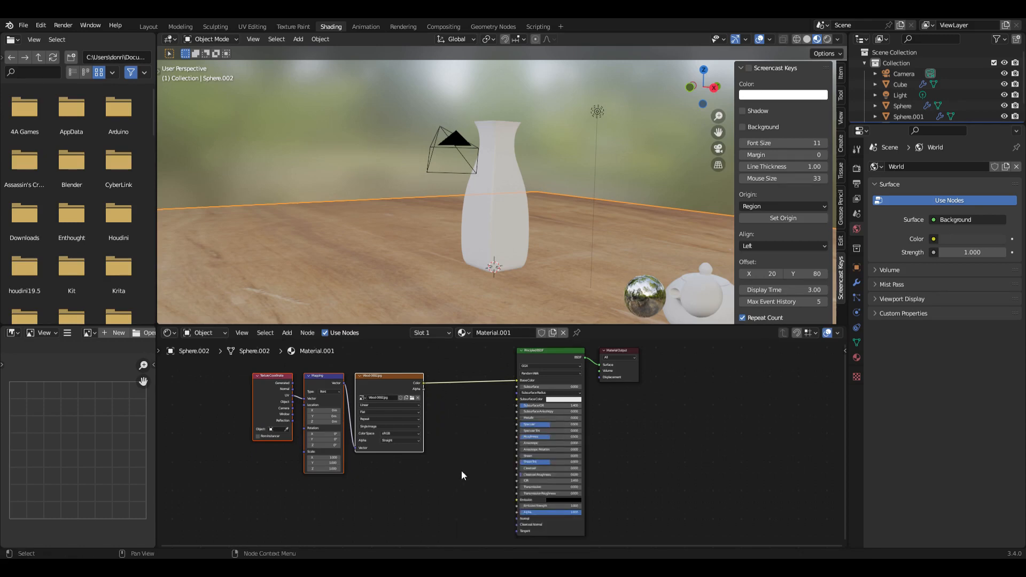
Branch a Mix Hue node off the wood image's Color output and switch it to a Hue Saturation Value node
drag(423, 386, 481, 427)
text(hue)
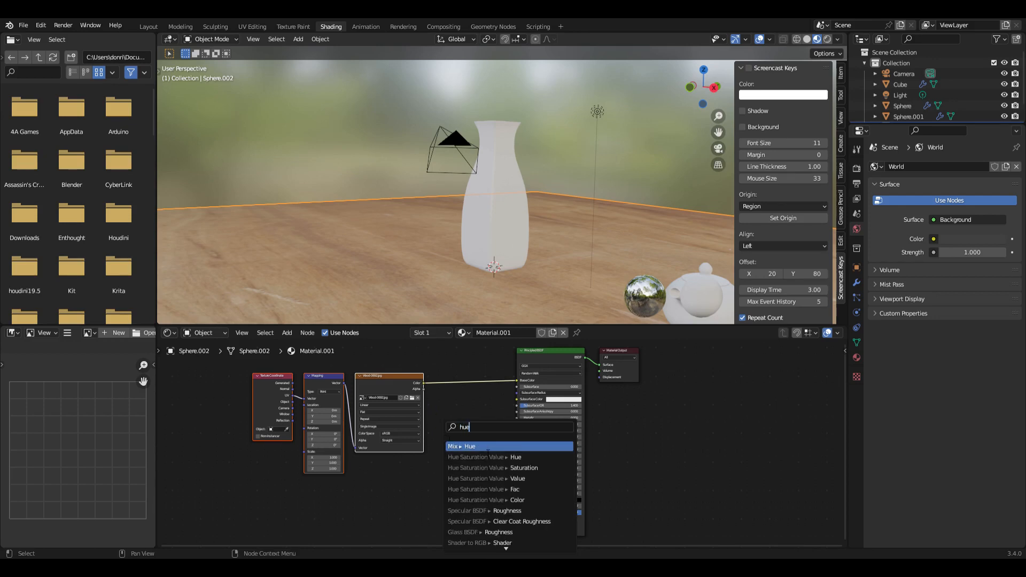
key(Return)
click(488, 453)
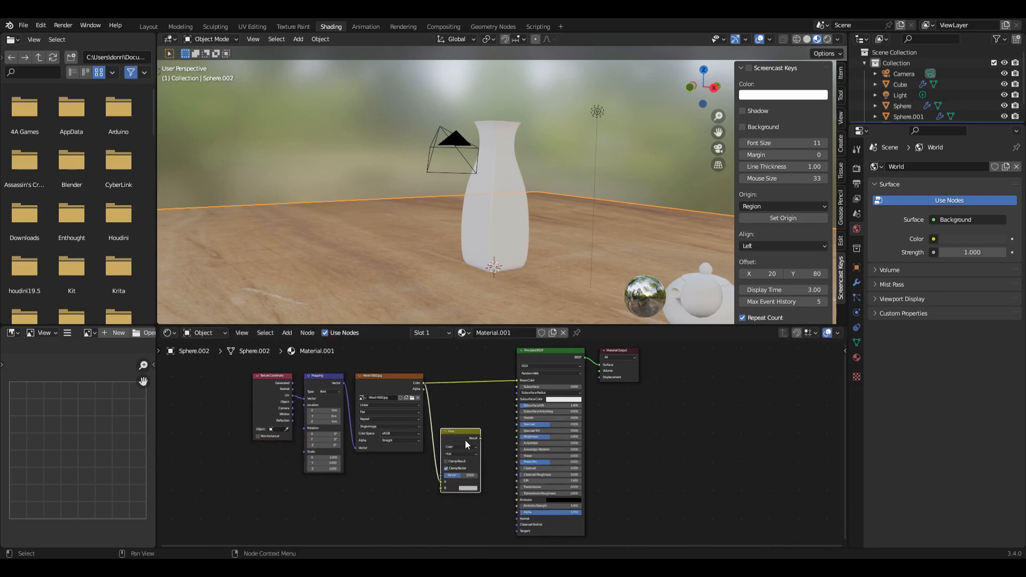
key(shift+s)
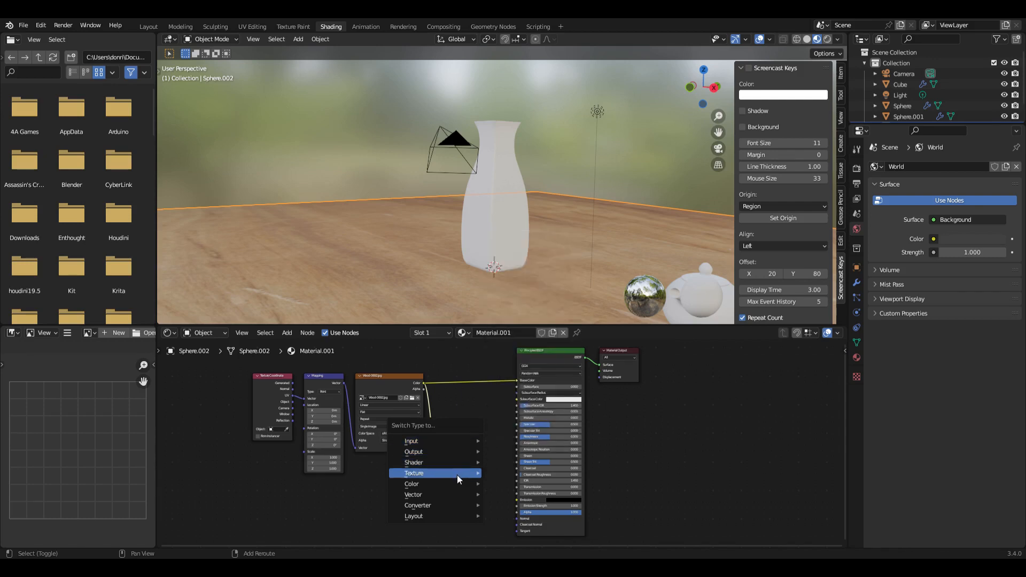
mouse_move(456, 475)
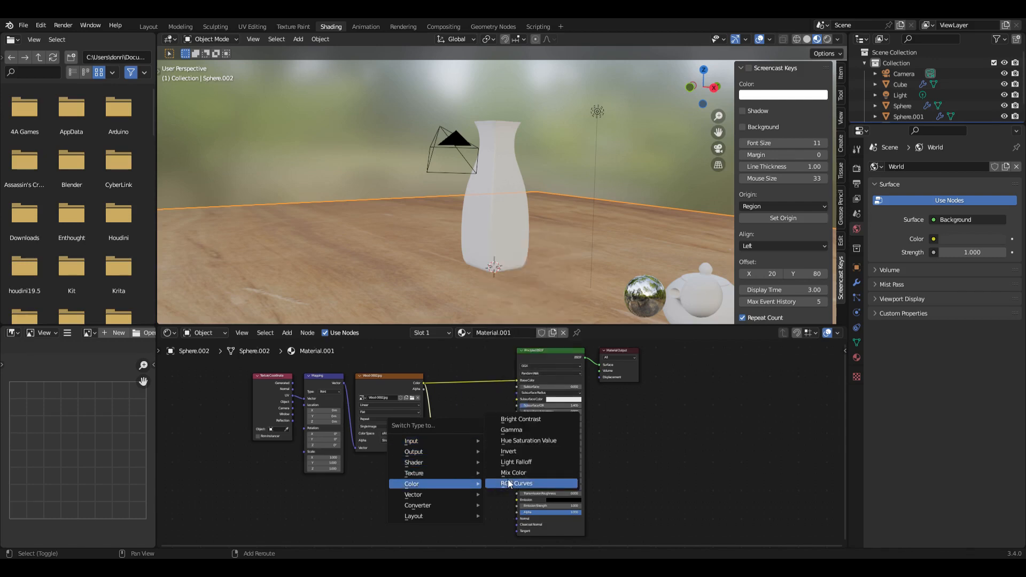
click(529, 441)
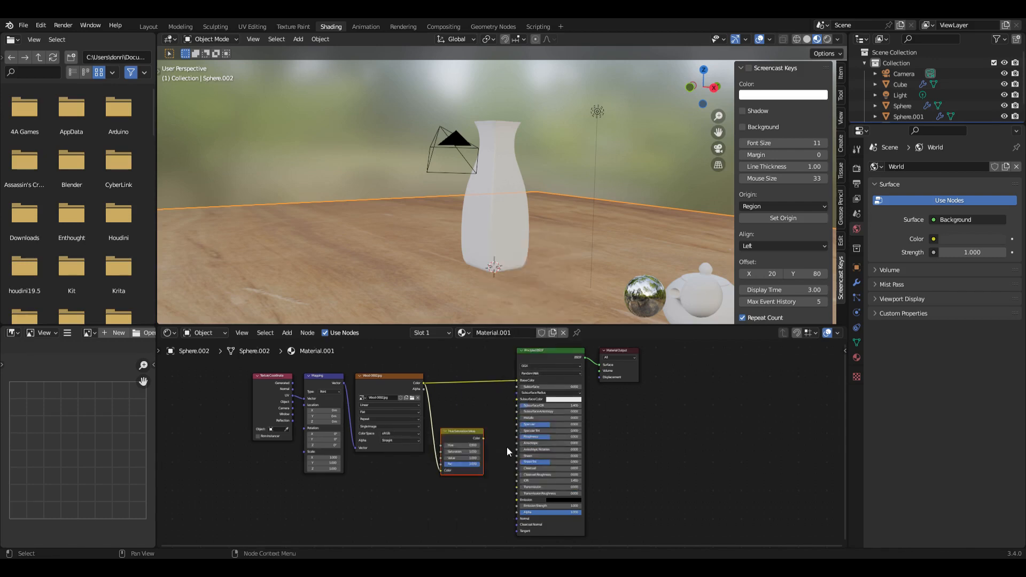
Feed the Hue Saturation Value color into the Height of a new Bump node and link its Normal to the Principled BSDF
drag(475, 453, 443, 526)
text(bum)
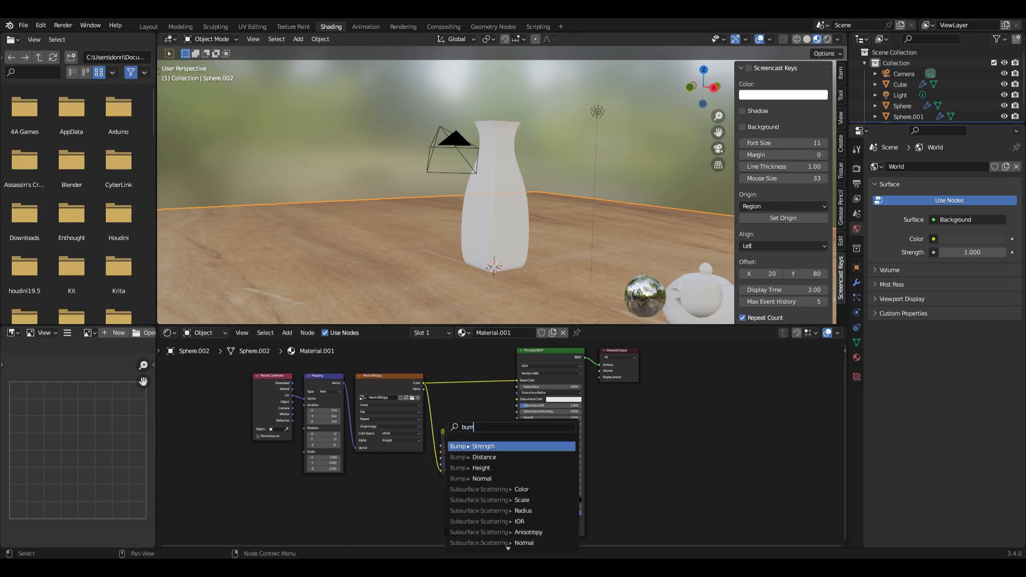
click(502, 468)
click(510, 444)
click(491, 495)
drag(488, 496, 517, 518)
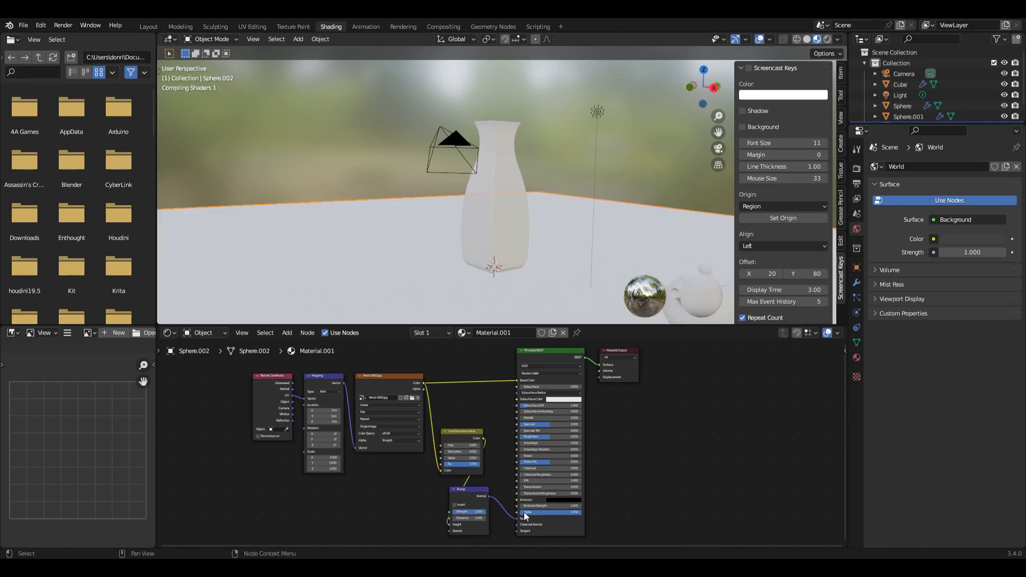
Reduce the Bump node's strength and preview the wood surface in Rendered viewport shading
middle_drag(452, 300, 461, 293)
drag(478, 512, 465, 512)
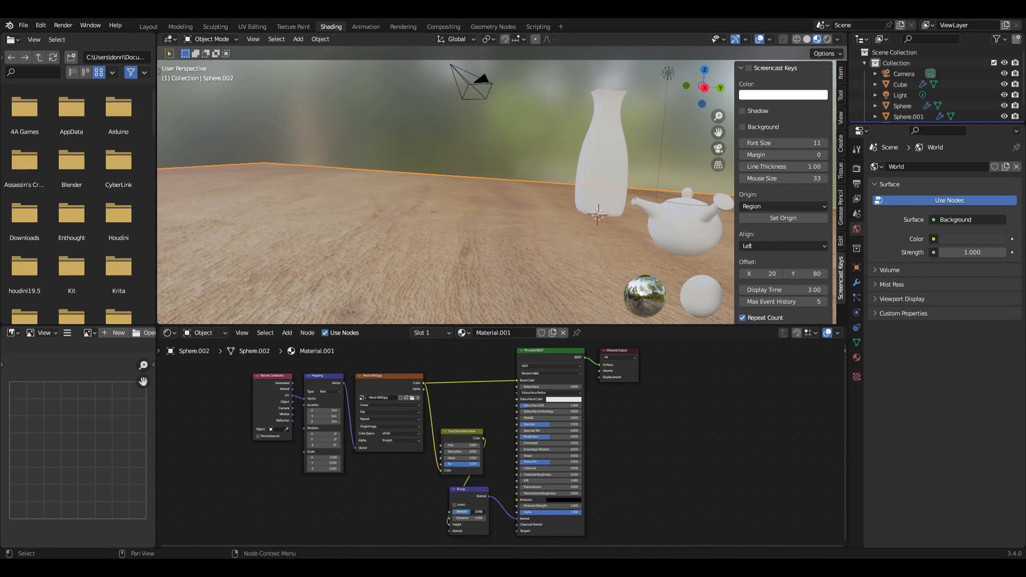
drag(465, 512, 470, 512)
click(827, 39)
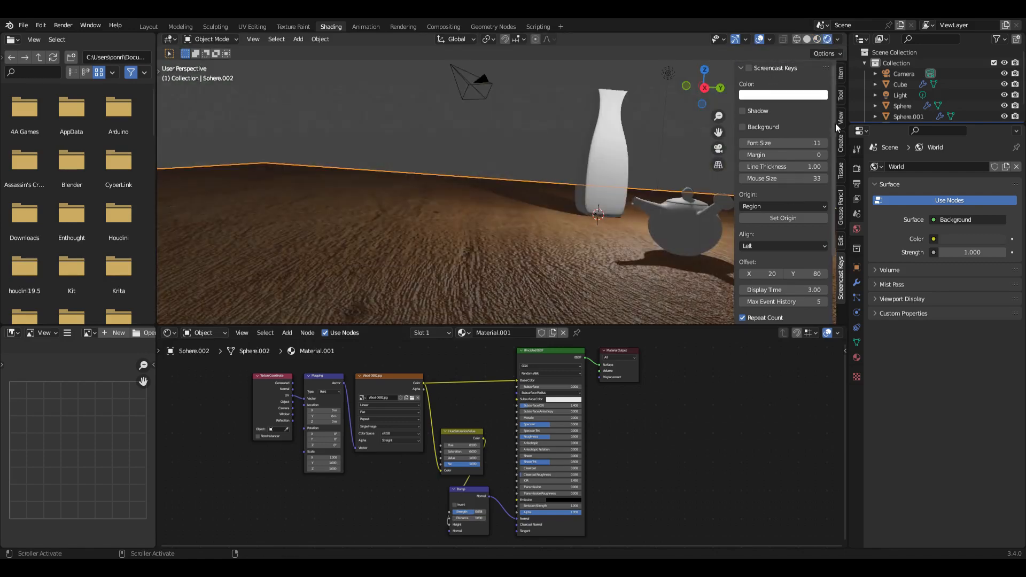
mouse_move(471, 514)
mouse_down()
mouse_move(427, 514)
mouse_move(458, 512)
mouse_up()
Rescale the wooden ground plane around the bottle and teapot
scroll(459, 513, down, 1)
scroll(597, 242, down, 3)
middle_drag(597, 242, 626, 302)
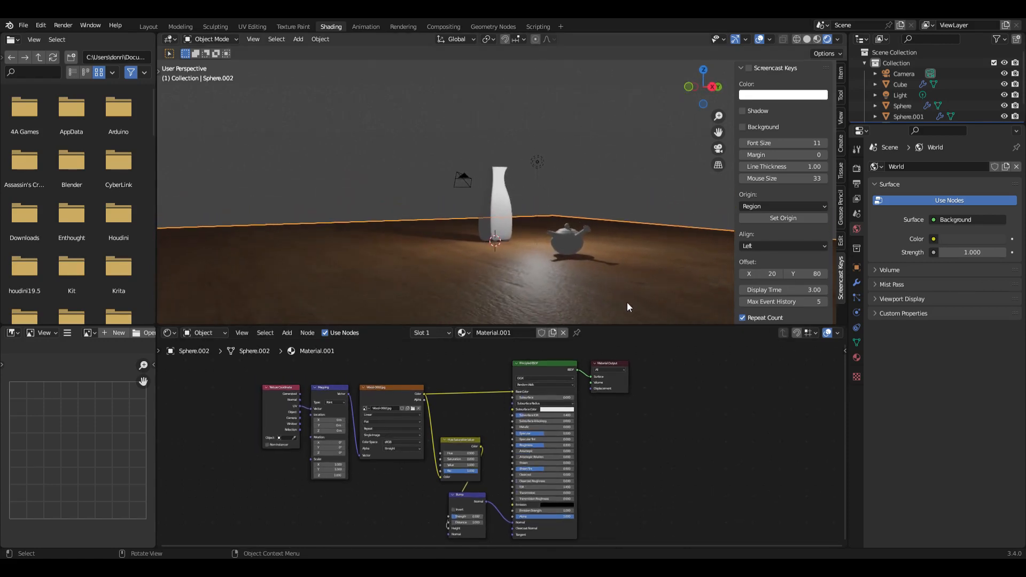
key(s)
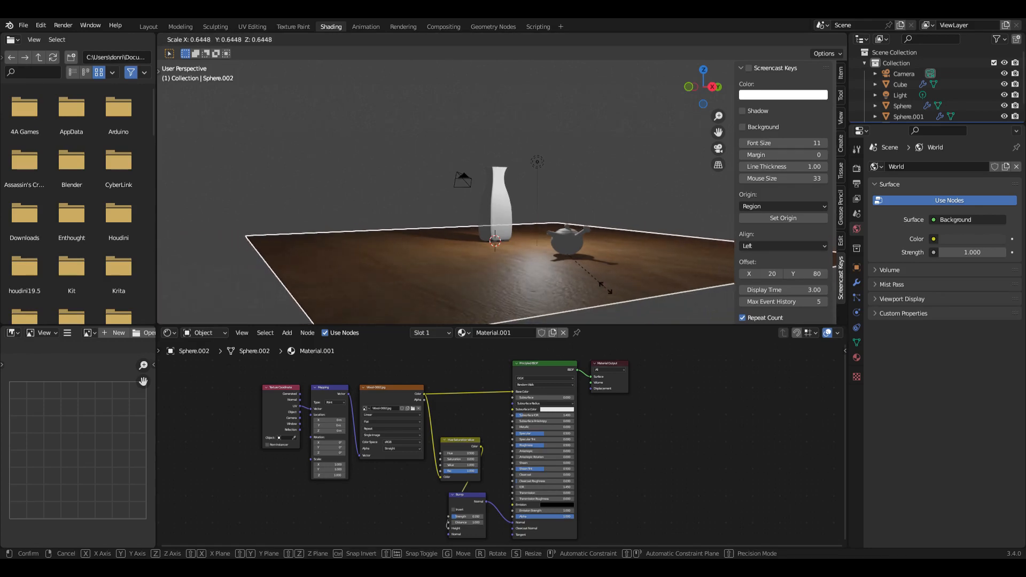
click(629, 300)
Apply the Solidify modifier on the teapot lid, leaving only its Subdivision modifier
scroll(630, 300, up, 5)
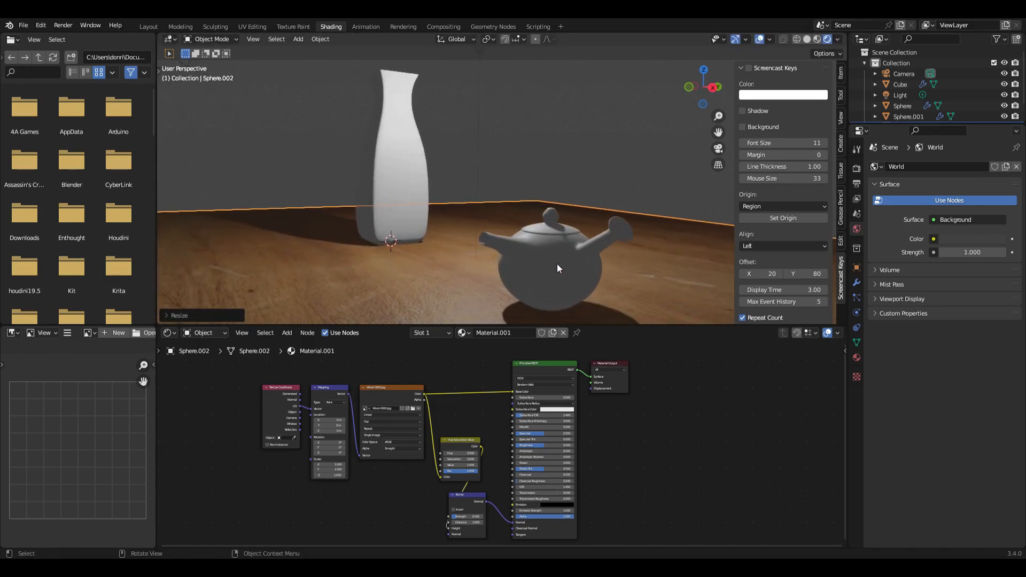
click(556, 264)
middle_drag(568, 260, 566, 252)
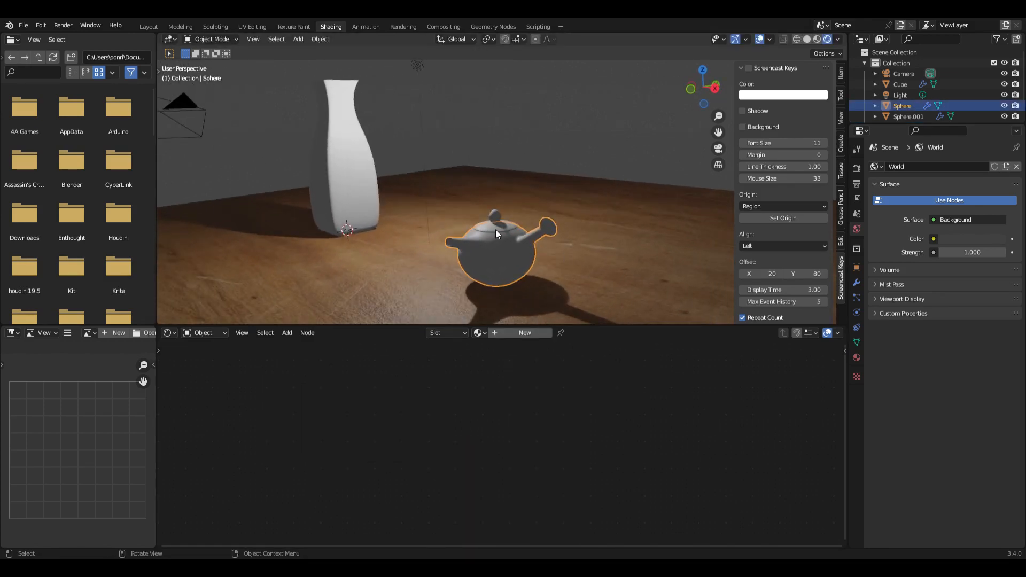
key(shift)
click(857, 282)
shift+click(496, 219)
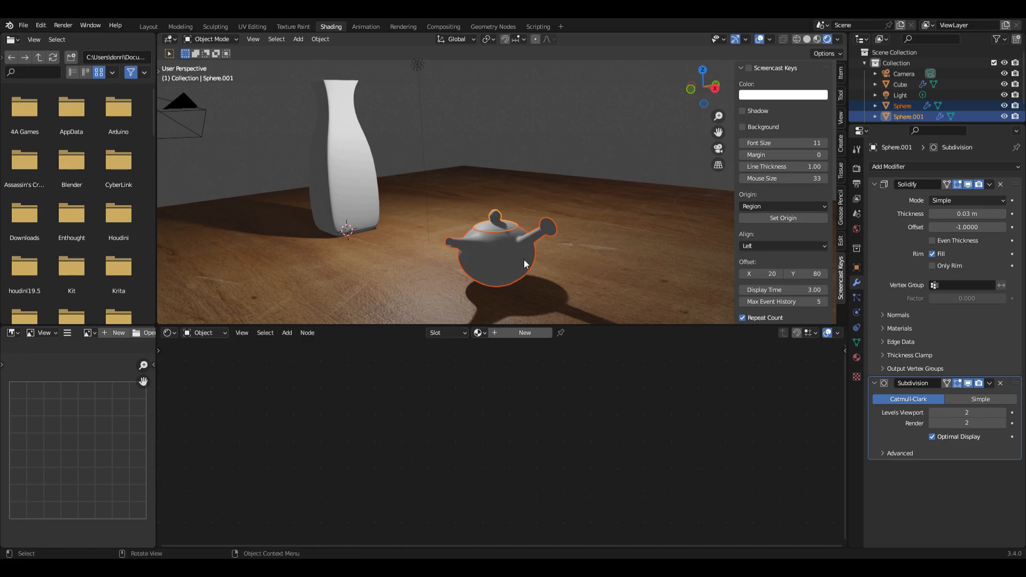
click(496, 231)
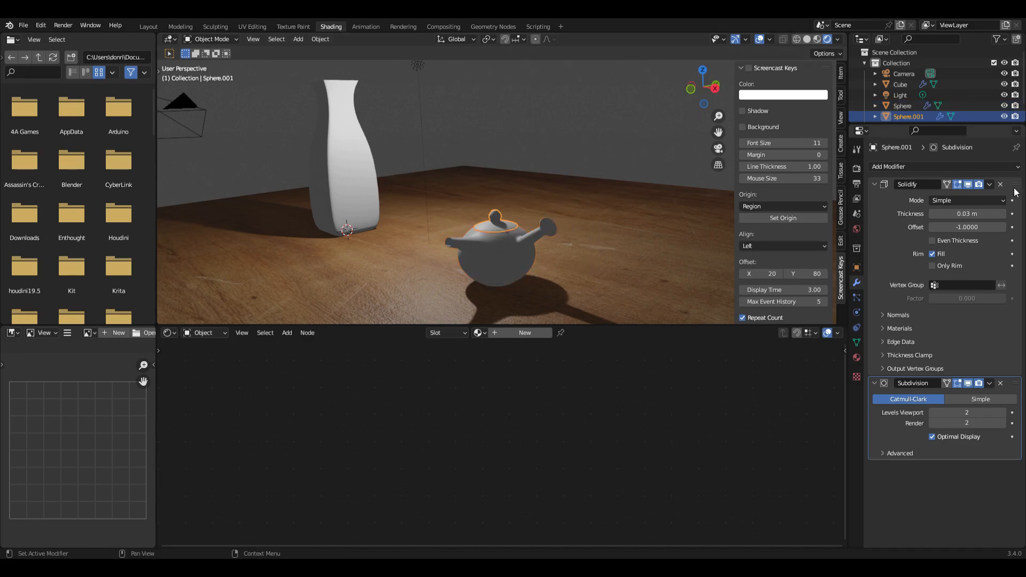
click(989, 185)
click(982, 199)
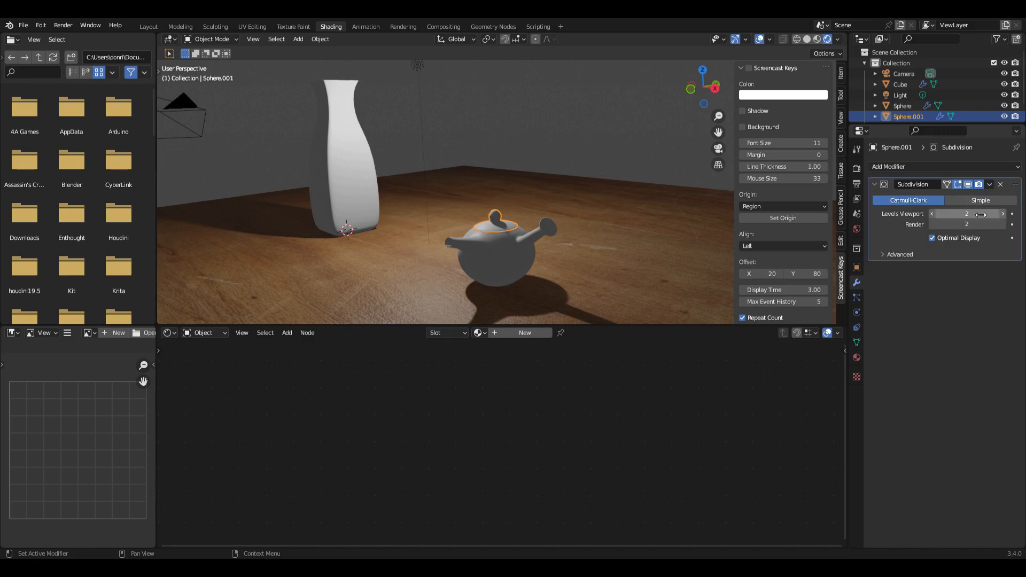
Join the lid into the teapot body and give the joined teapot a new material
shift+click(499, 252)
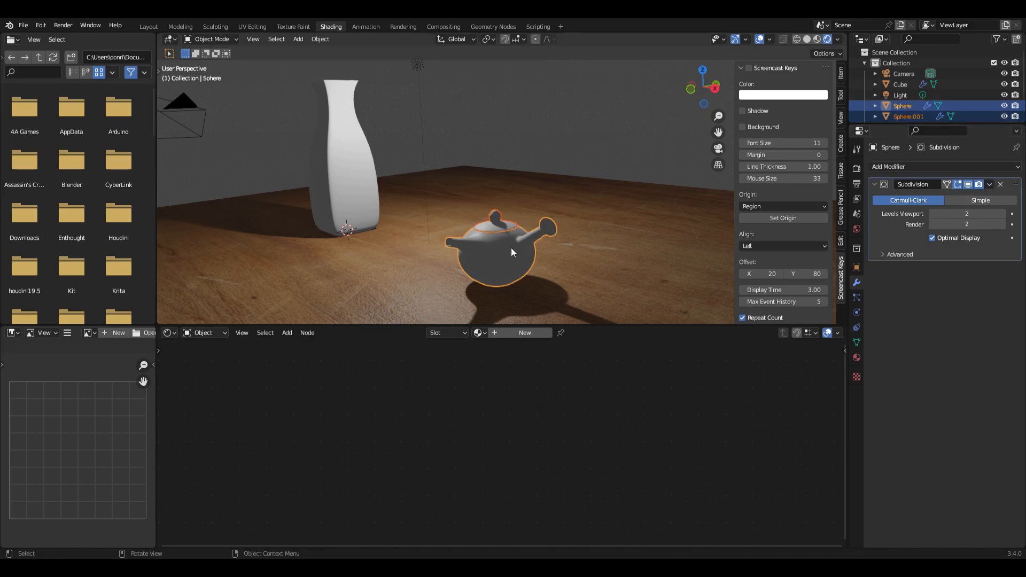
key(ctrl+j)
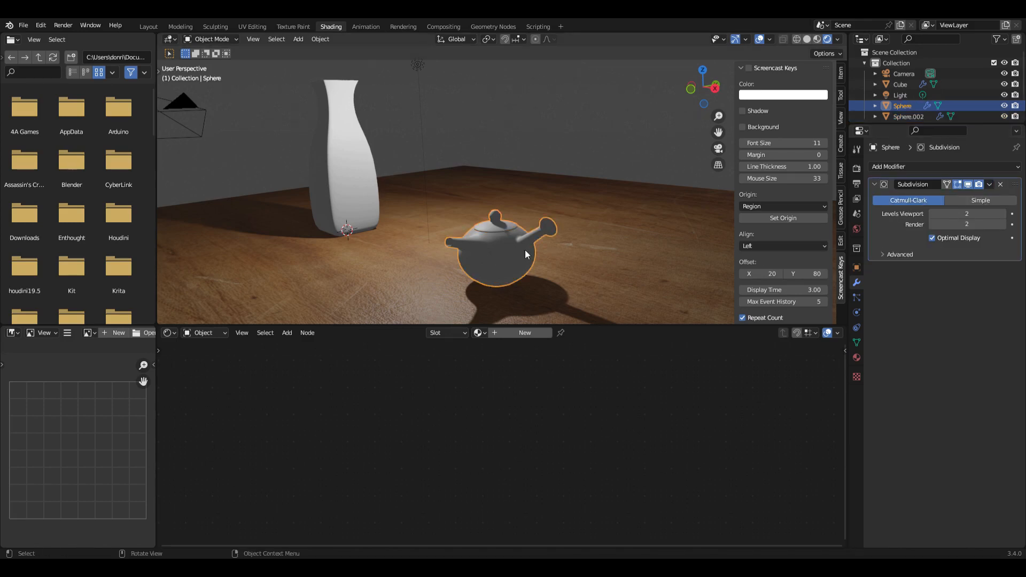
click(511, 335)
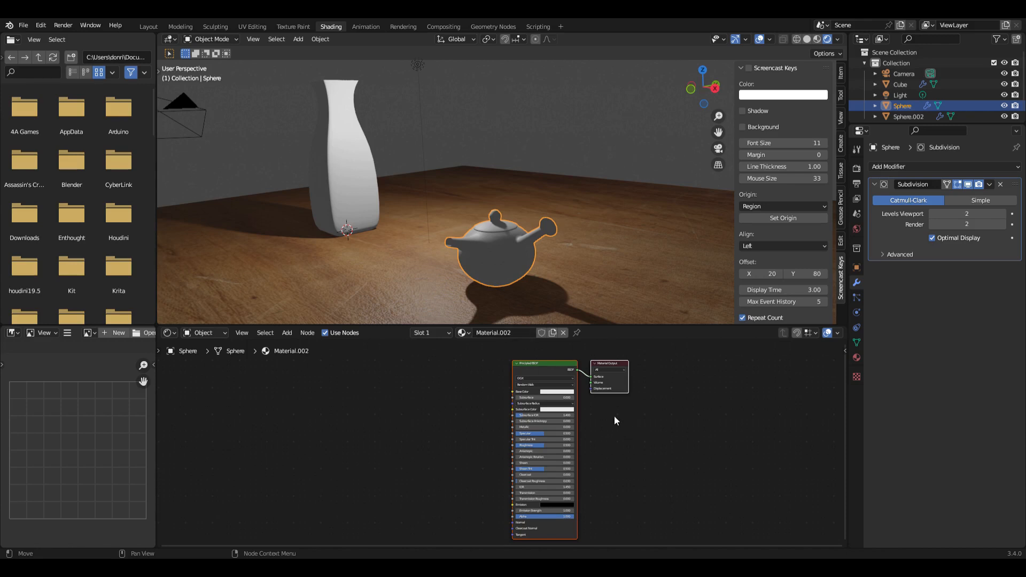
Enlarge the node editor and set the teapot material's Base Color to black
drag(617, 332, 604, 233)
scroll(637, 361, up, 3)
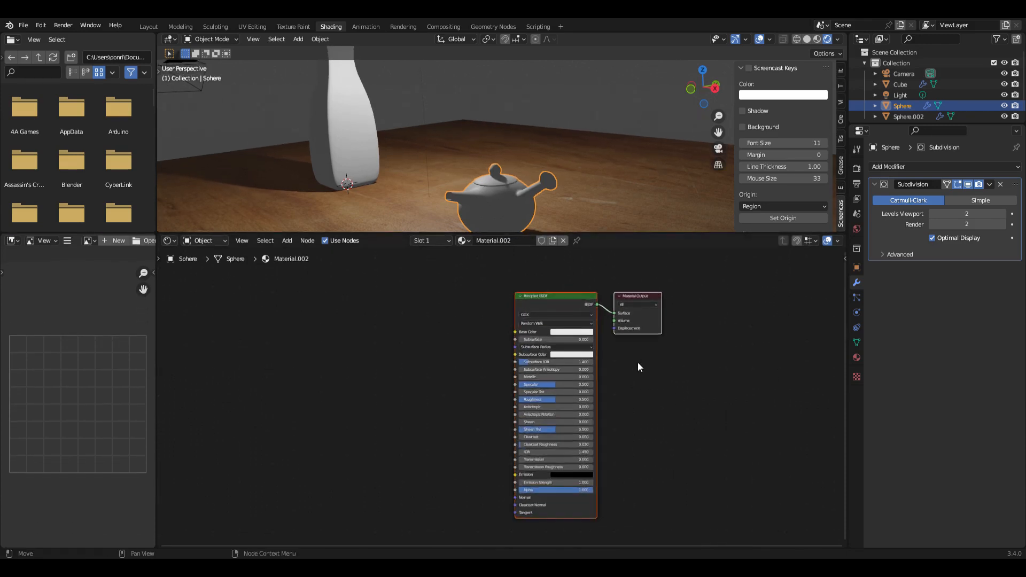
click(596, 314)
drag(637, 225, 637, 252)
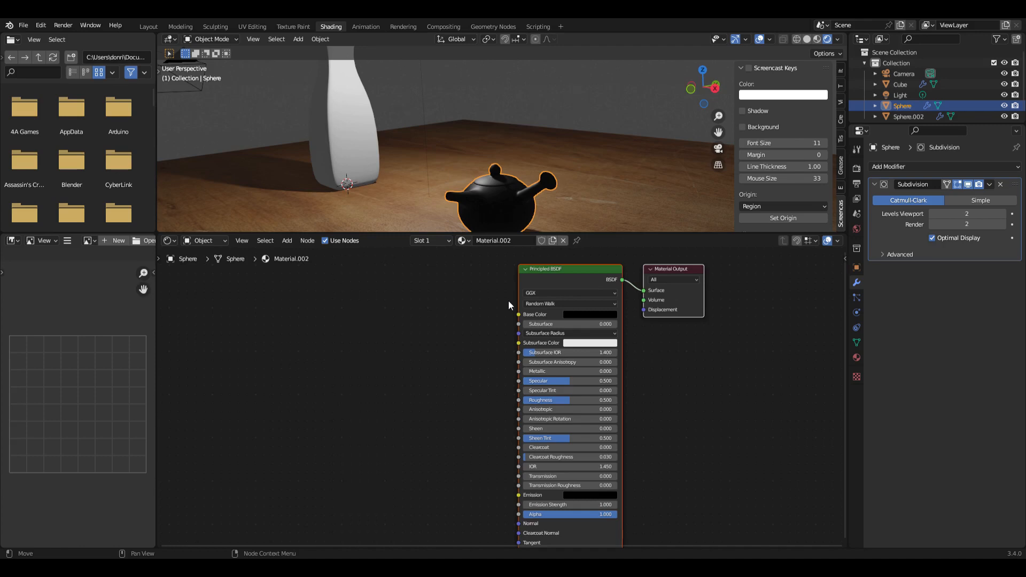
Add a Texture Coordinate, Mapping and Image Texture setup to the teapot's Principled BSDF and map it with Object coordinates
click(565, 274)
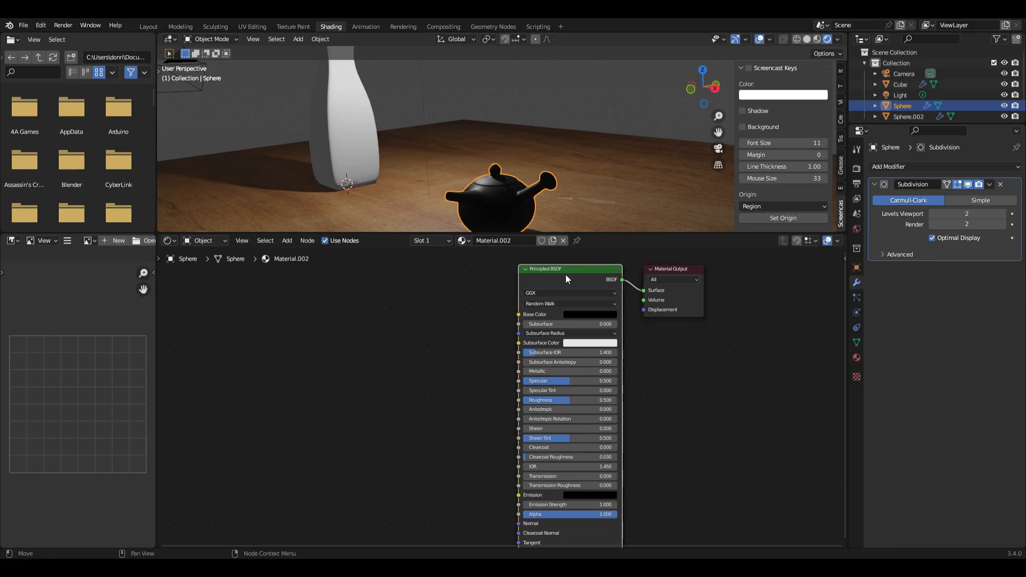
key(ctrl+t)
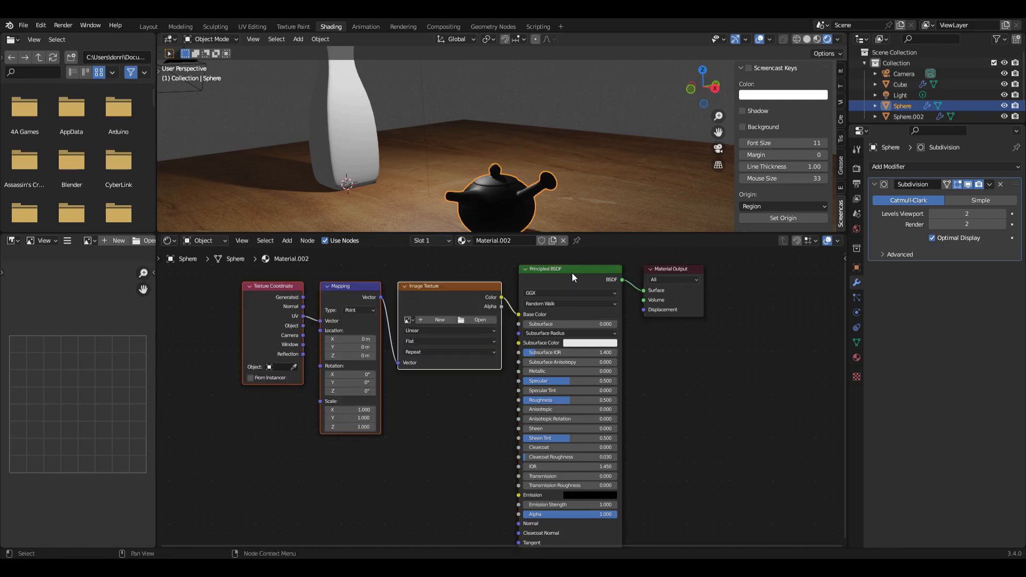
click(427, 409)
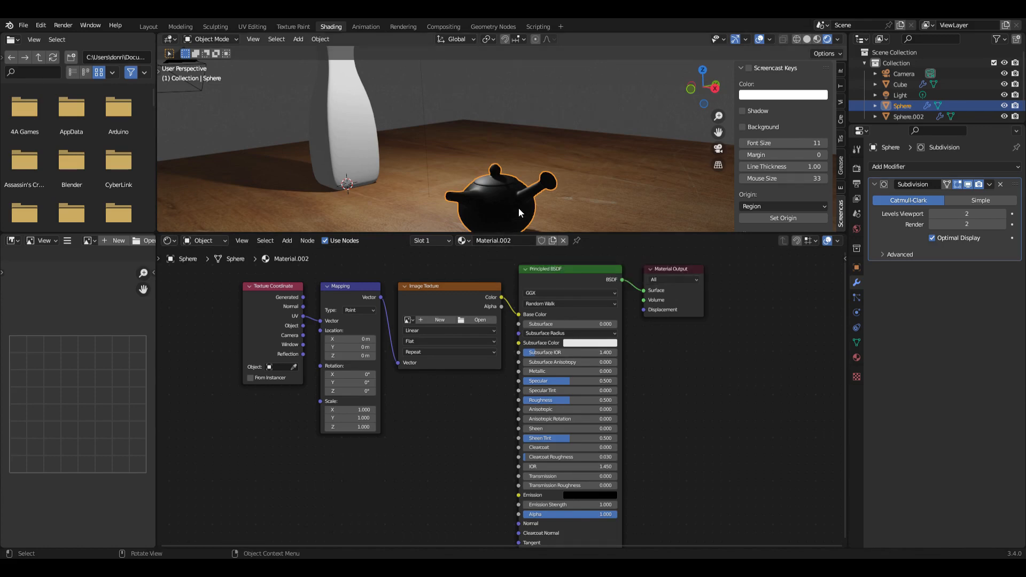
drag(303, 325, 320, 321)
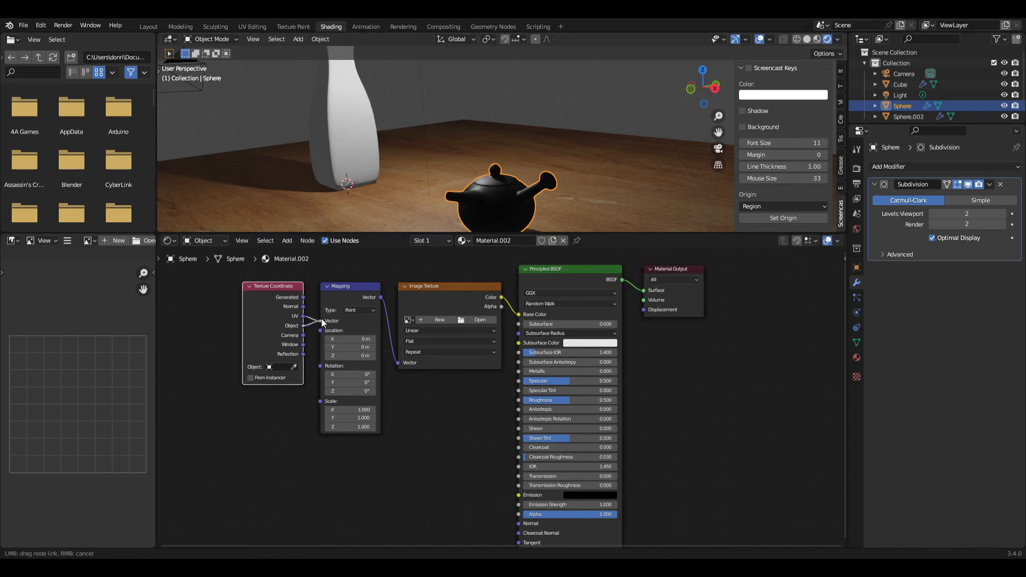
Switch the teapot material's Image Texture node to a Noise Texture
click(453, 304)
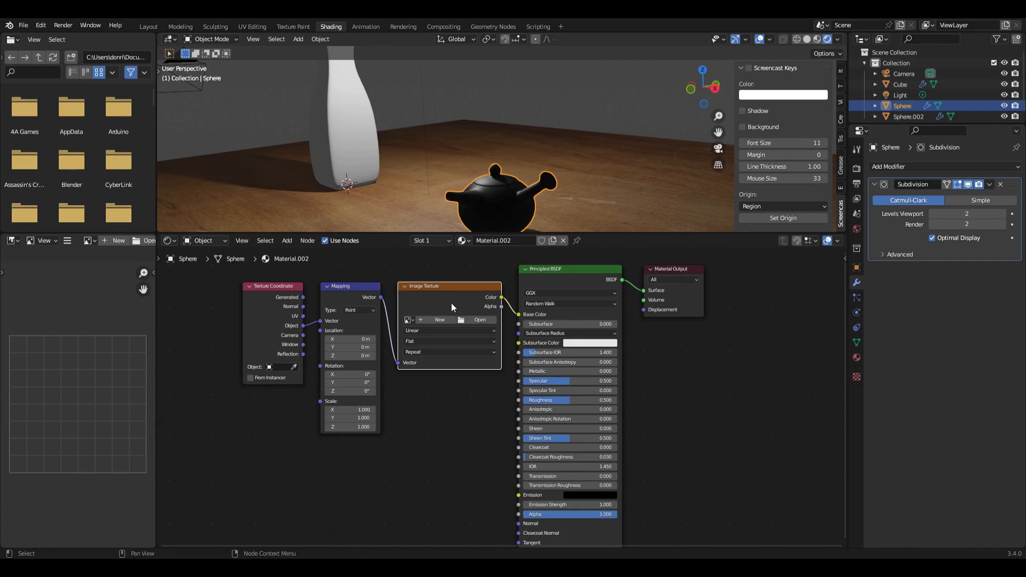
key(shift+s)
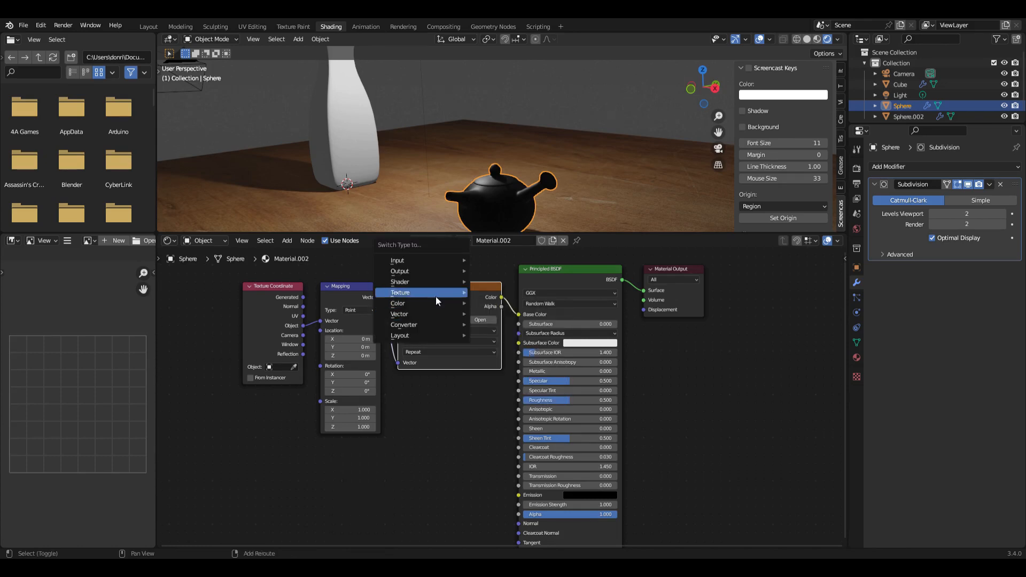
mouse_move(435, 296)
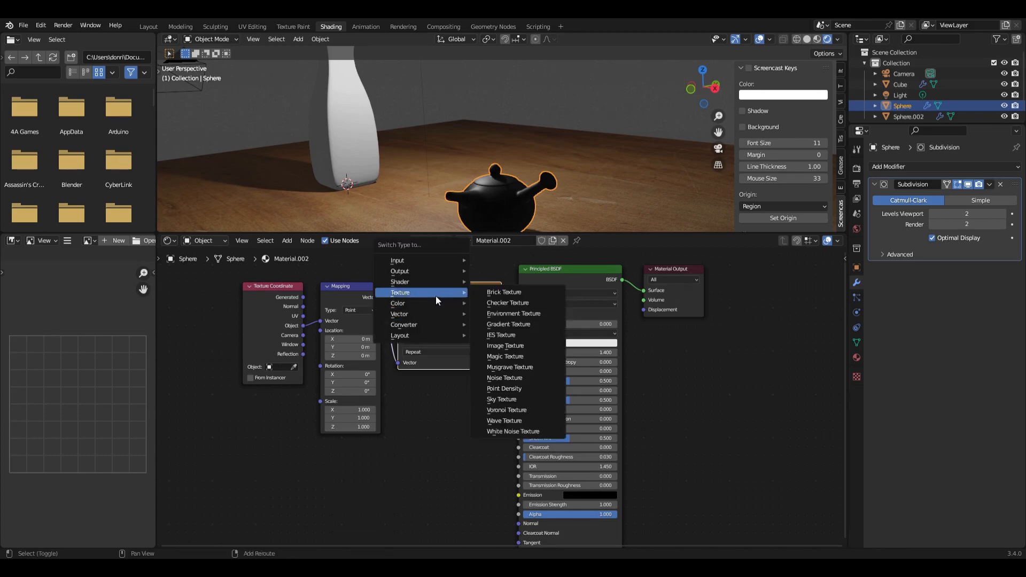
click(505, 377)
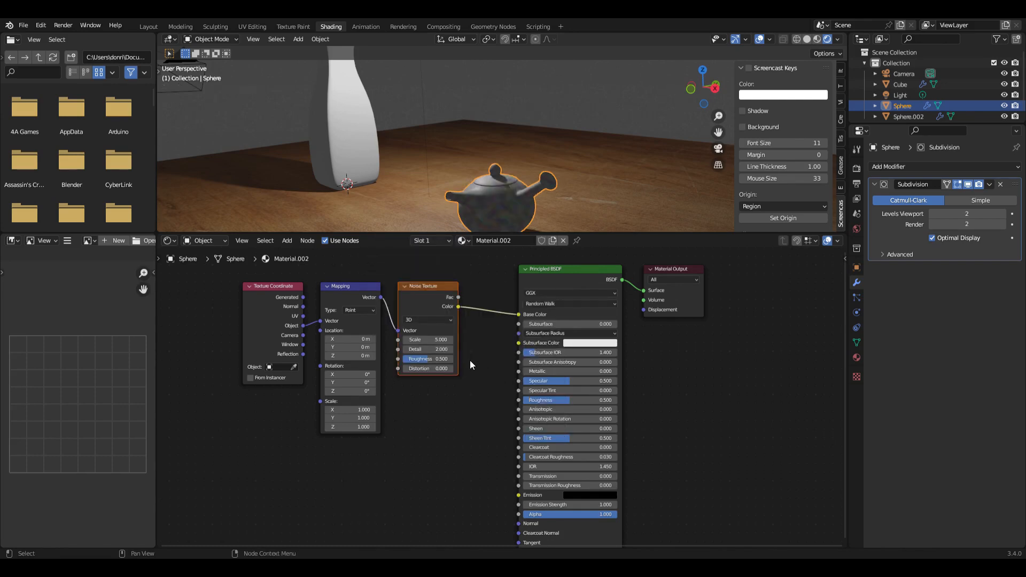
Set the Noise Texture's Scale to 193, Detail to 16, Roughness to 0.825 and Distortion to 0.3
click(442, 342)
text(193)
key(Return)
click(439, 350)
text(16)
key(Return)
click(442, 359)
key(BackSpace)
text(.825)
click(439, 368)
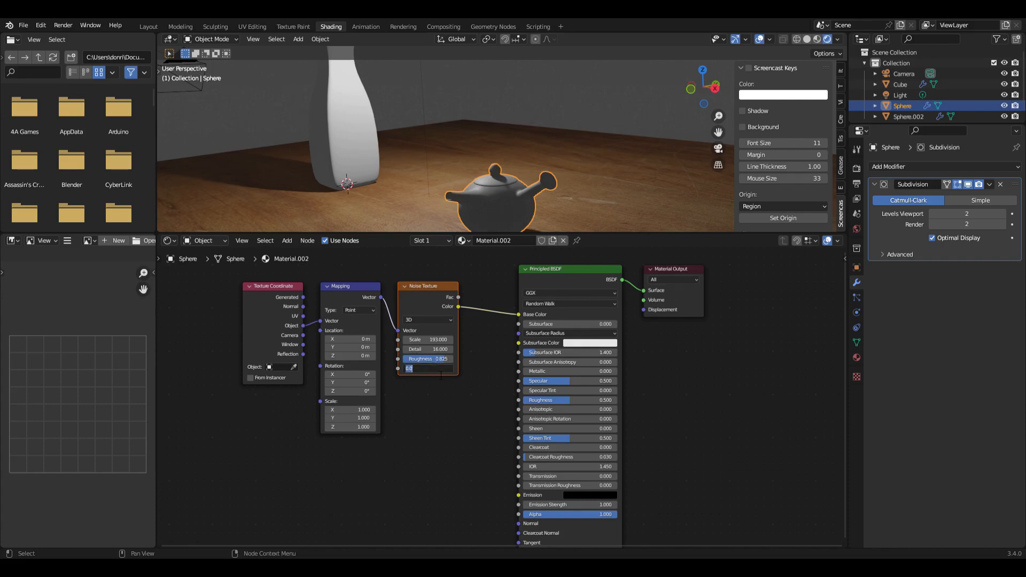
text(.3)
key(Return)
Insert a ColorRamp node between the Noise Texture and the Principled BSDF
click(287, 240)
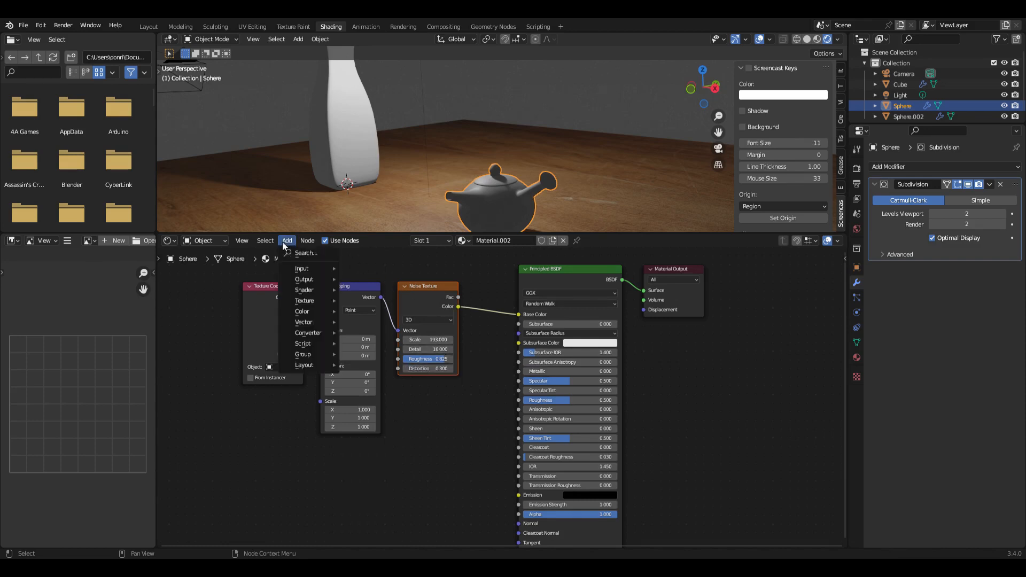
mouse_move(318, 332)
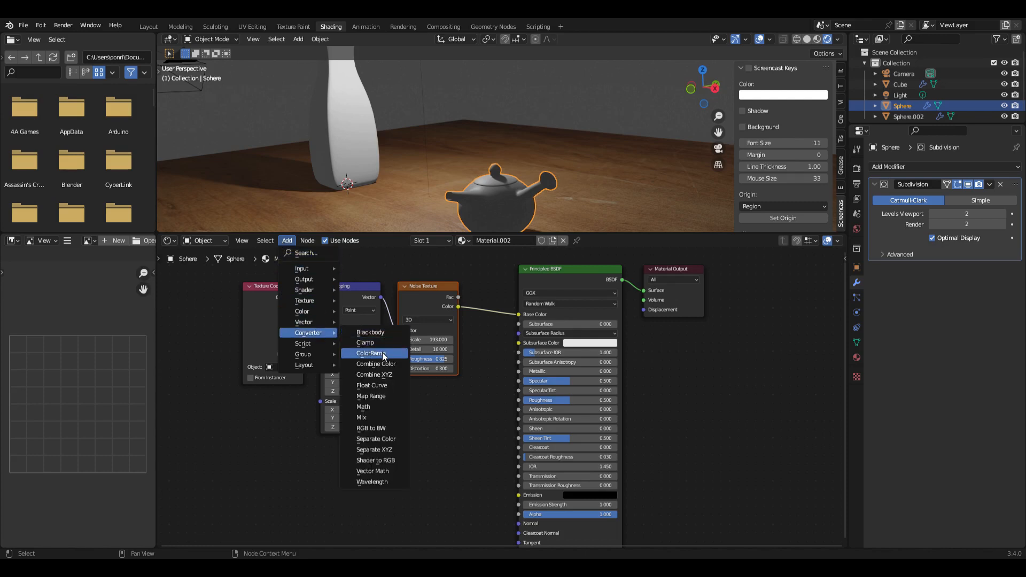
click(371, 354)
click(502, 281)
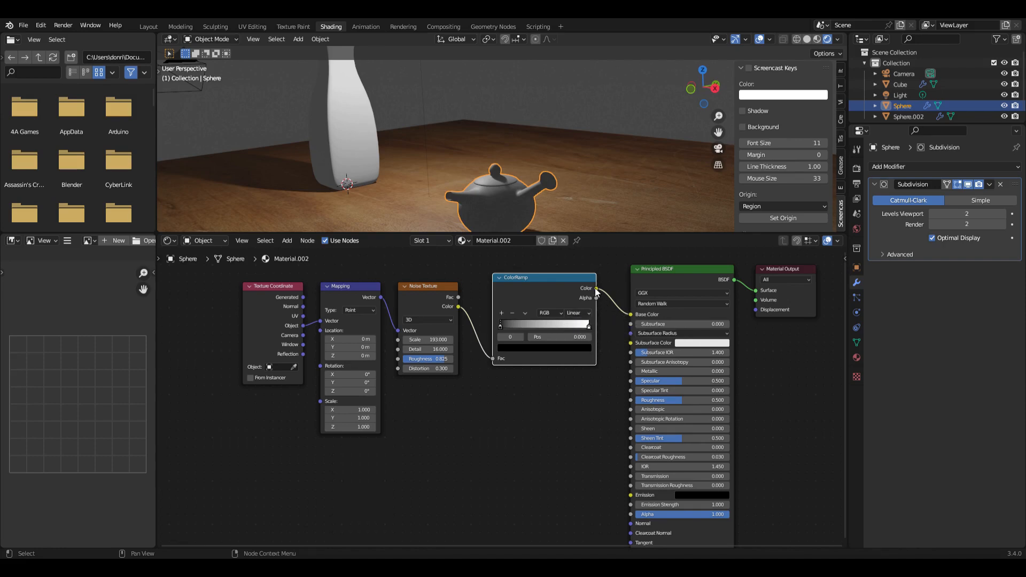
Route the ColorRamp through a Bump node of strength 0.208 into the teapot shader's Normal, and set its Roughness to 0.705 and Specular to 0.9
drag(596, 290, 529, 470)
text(bum)
click(562, 470)
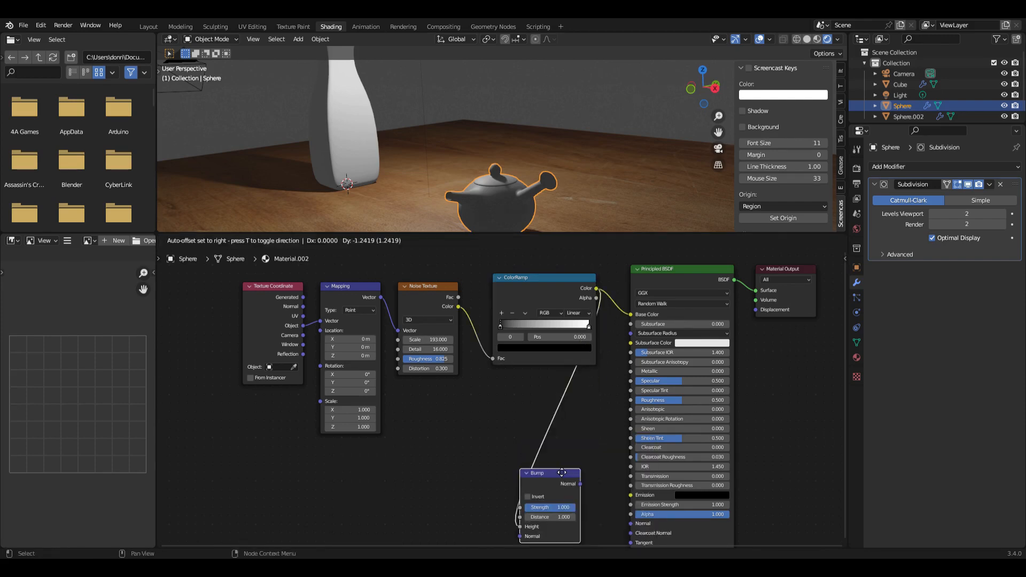
click(564, 465)
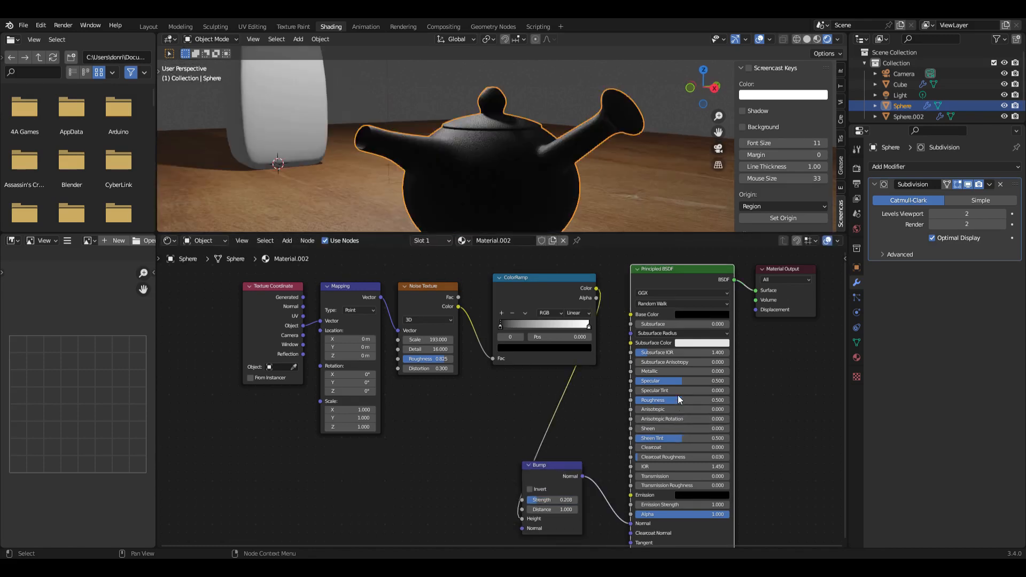
drag(678, 400, 721, 381)
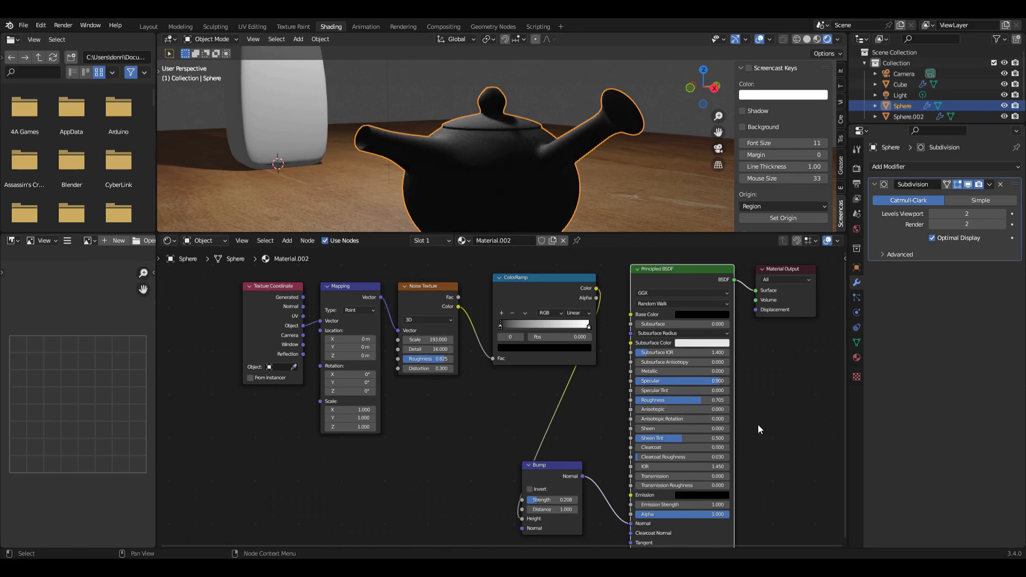
Add a Texture Coordinate, Mapping and Image Texture setup to the bottle's Principled BSDF and map it with Generated coordinates
scroll(614, 194, down, 5)
middle_drag(607, 198, 477, 205)
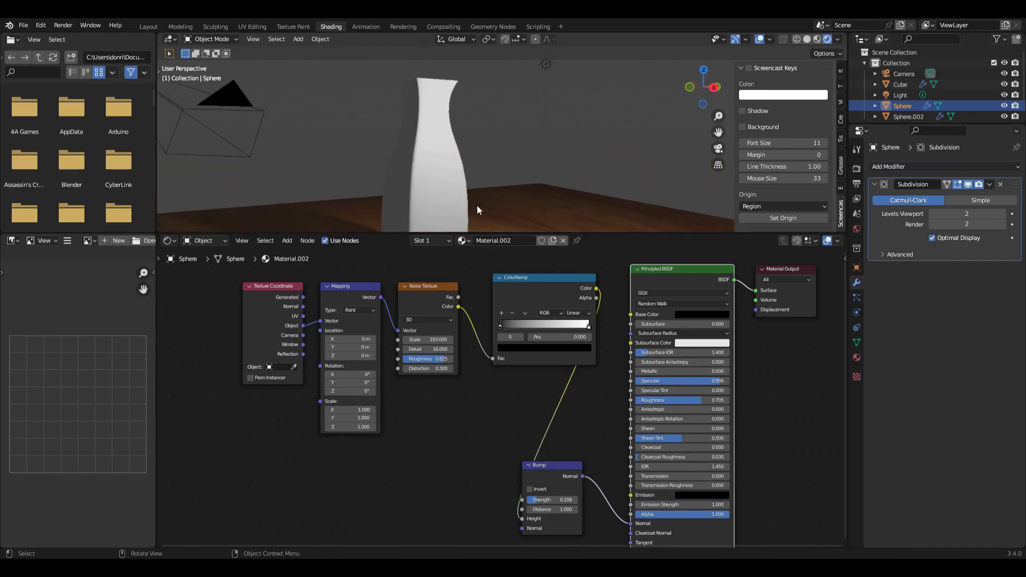
click(434, 172)
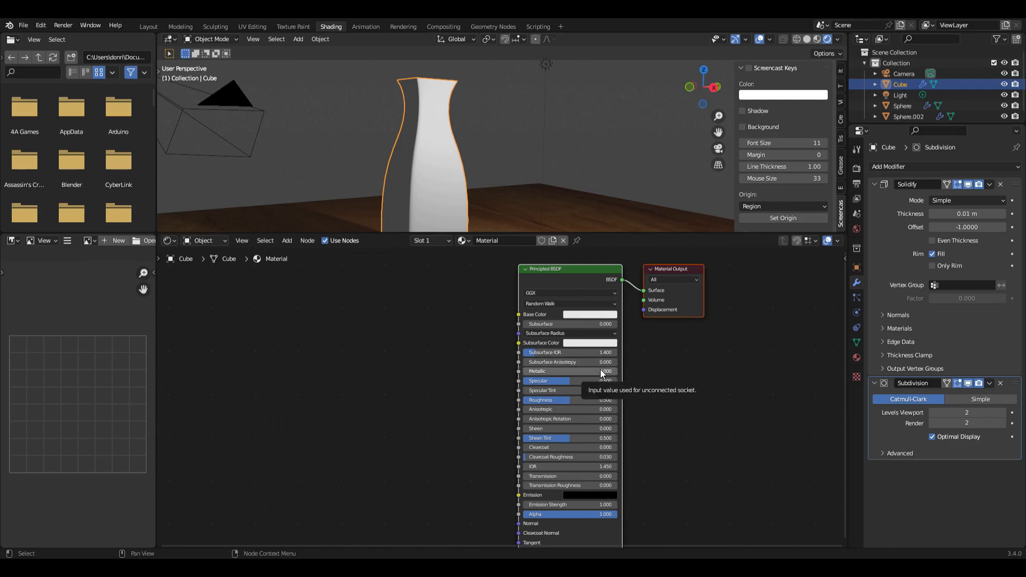
click(566, 277)
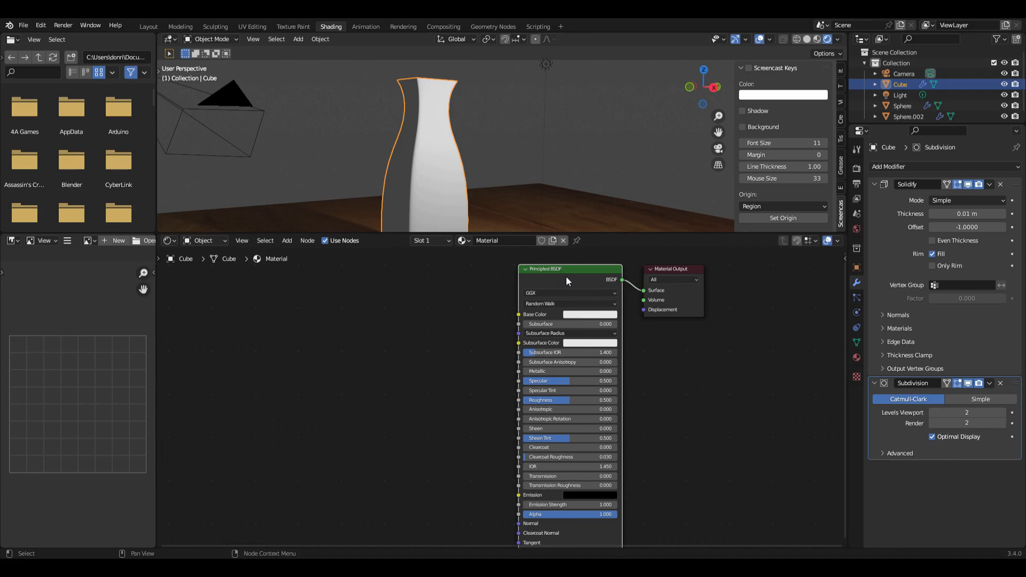
key(ctrl+t)
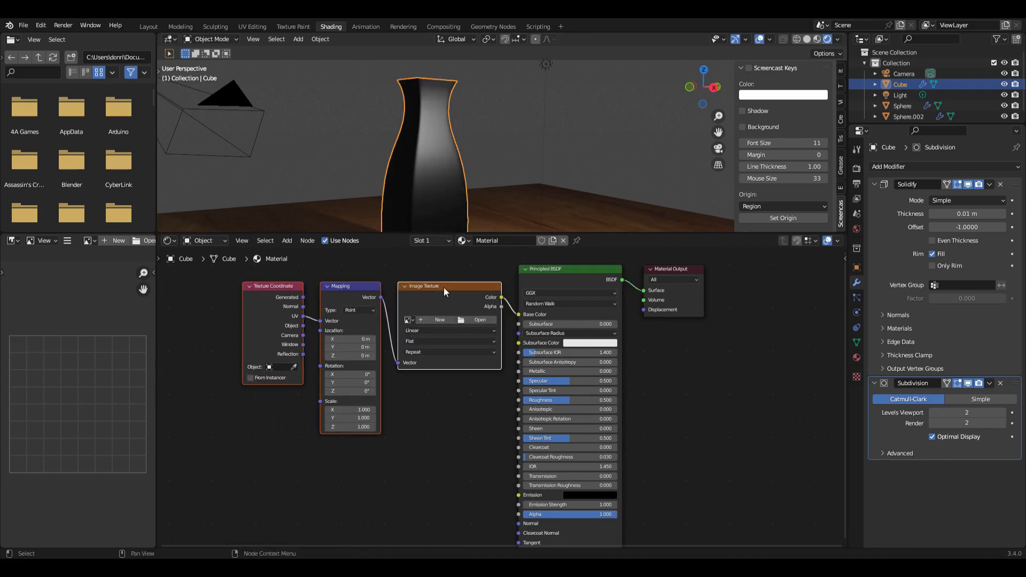
drag(450, 296, 353, 299)
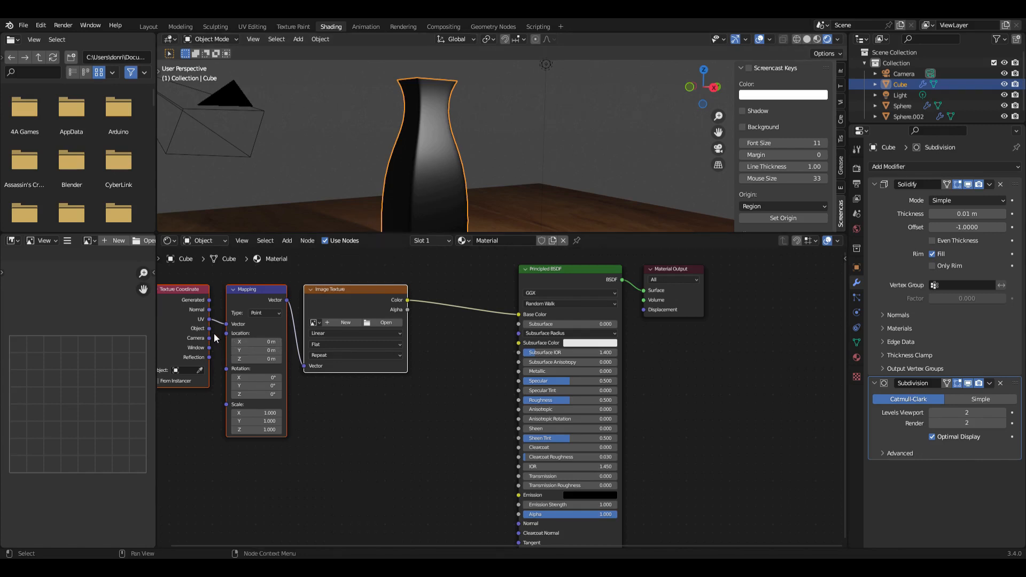
mouse_move(209, 328)
mouse_down()
mouse_move(227, 322)
mouse_move(208, 332)
mouse_up()
drag(210, 301, 225, 324)
Switch the bottle's Image Texture node to a Gradient Texture and preview it directly on the bottle
click(364, 303)
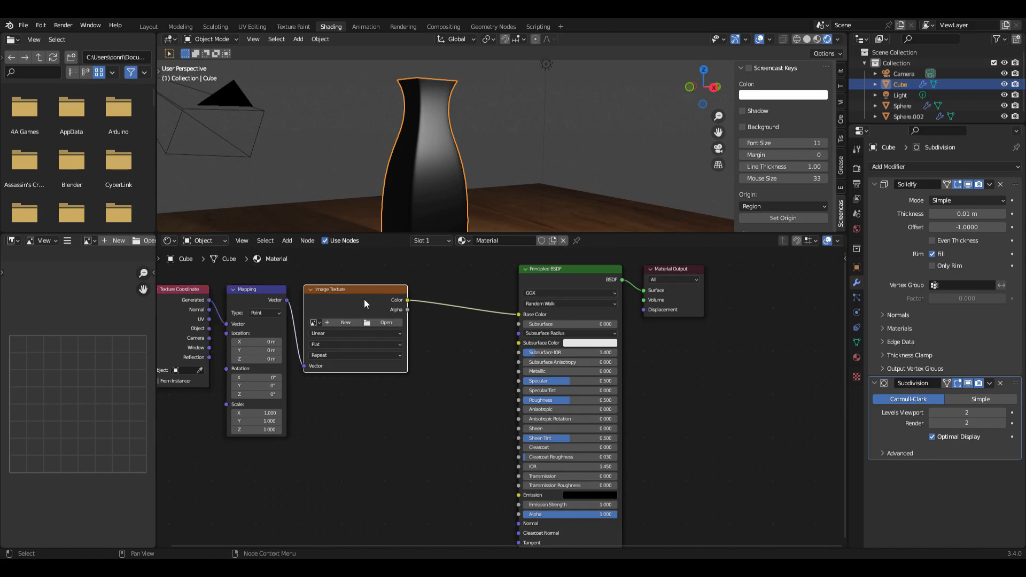
key(shift+s)
mouse_move(364, 299)
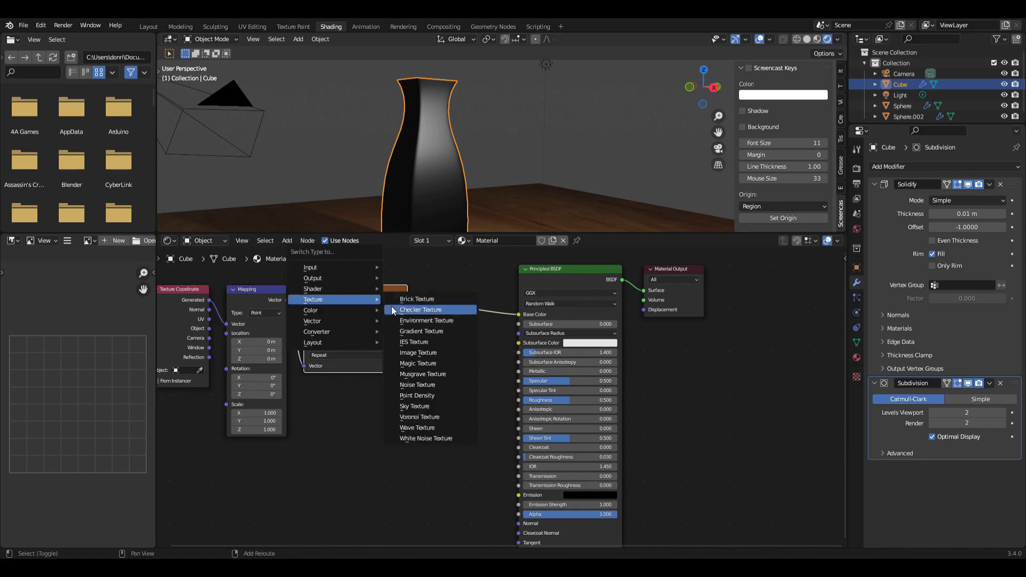
click(418, 331)
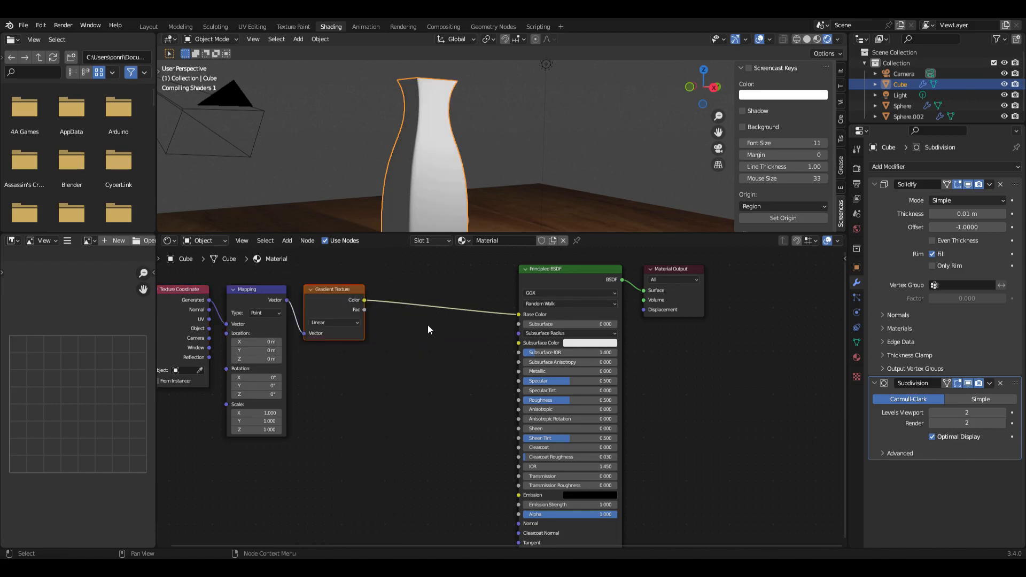
ctrl+shift+click(328, 300)
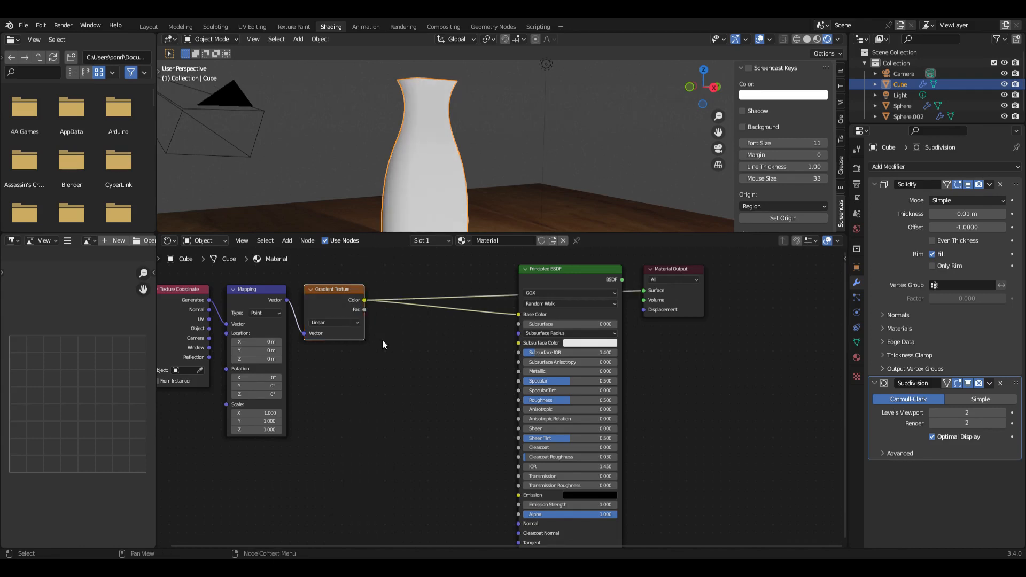
Set the bottle's Mapping rotation to 90° in Y and its location to -0.4 m in X and -6.1 m in Z
click(280, 385)
text(90)
key(Return)
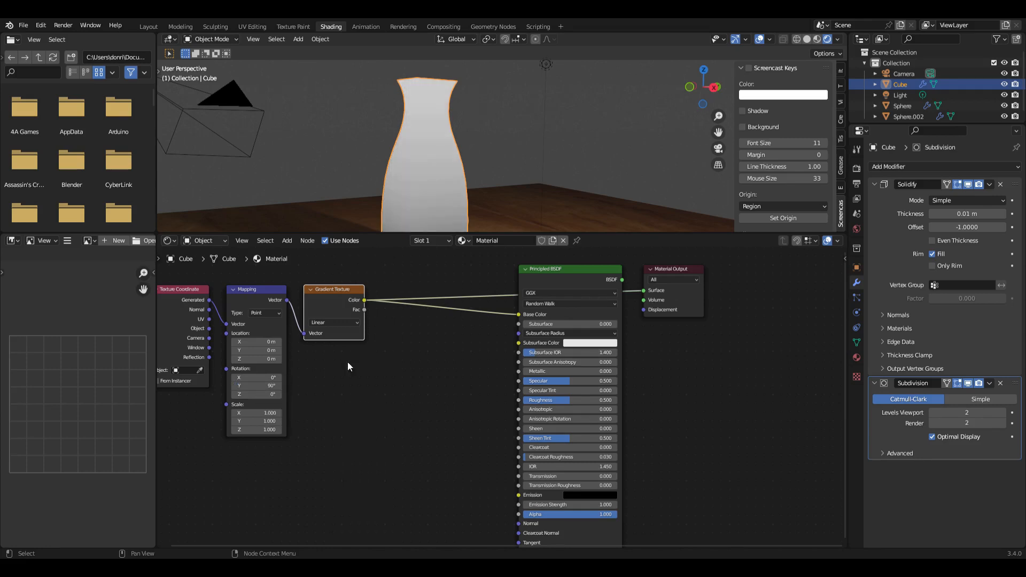
scroll(473, 166, down, 3)
click(256, 358)
text(0.6)
key(Return)
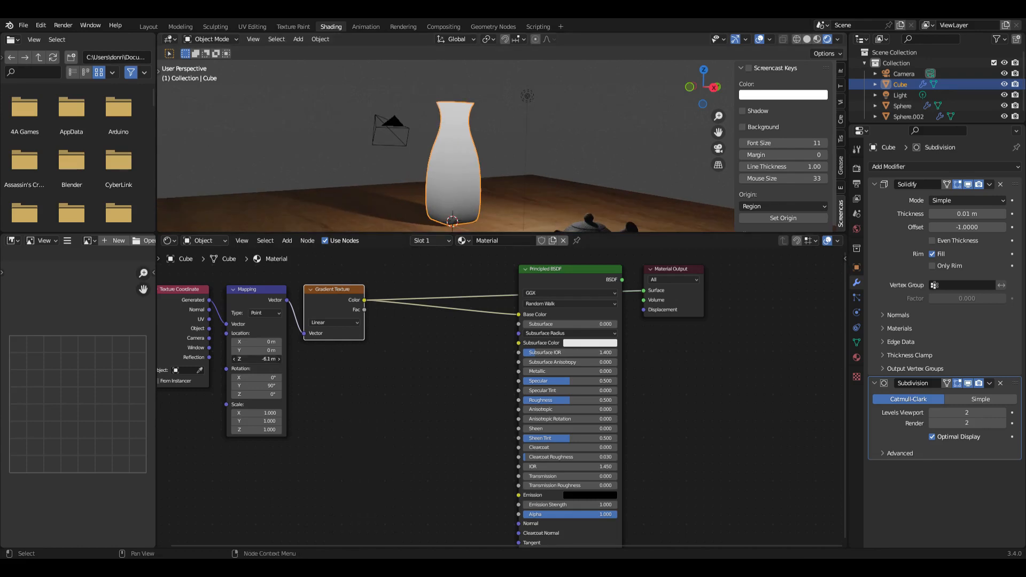
drag(266, 342, 244, 341)
Add a ColorRamp after the Gradient Texture, with its middle stop at about 0.188 and its white stop at about 0.864
drag(437, 326, 411, 337)
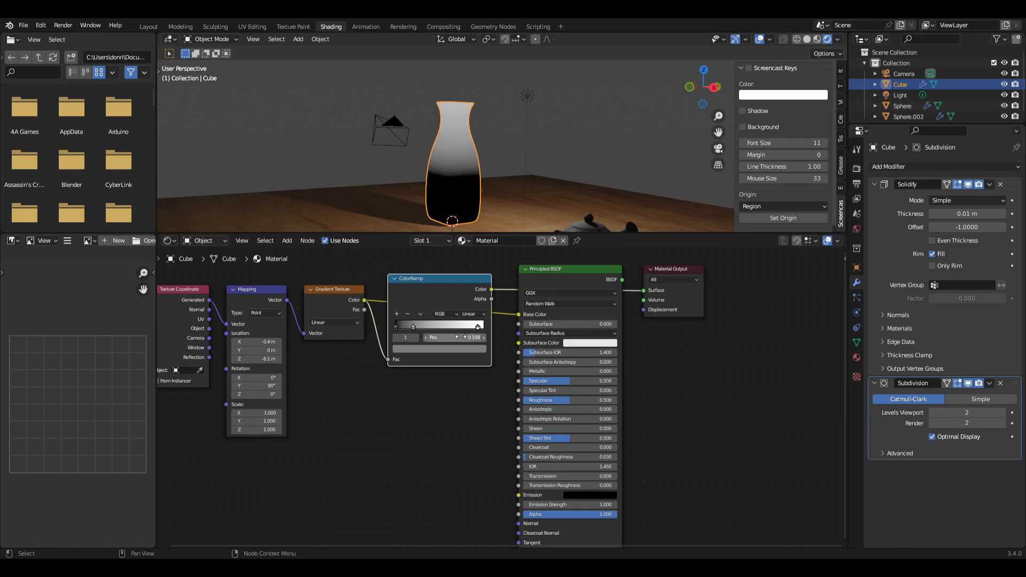
drag(478, 326, 471, 327)
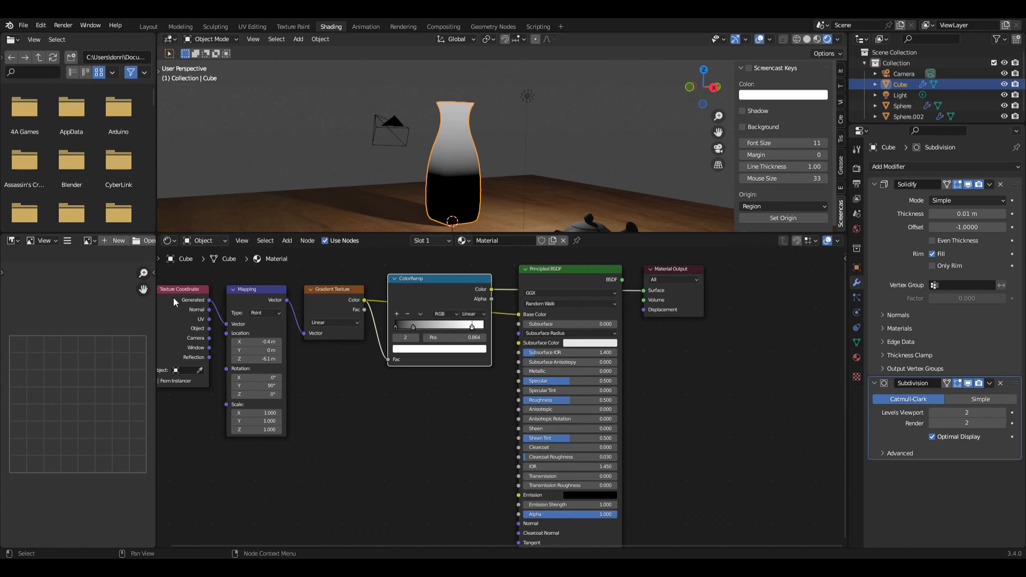
Duplicate the Texture Coordinate, Mapping and Gradient Texture nodes below the originals and switch the copied gradient to a Musgrave Texture
drag(178, 276, 342, 307)
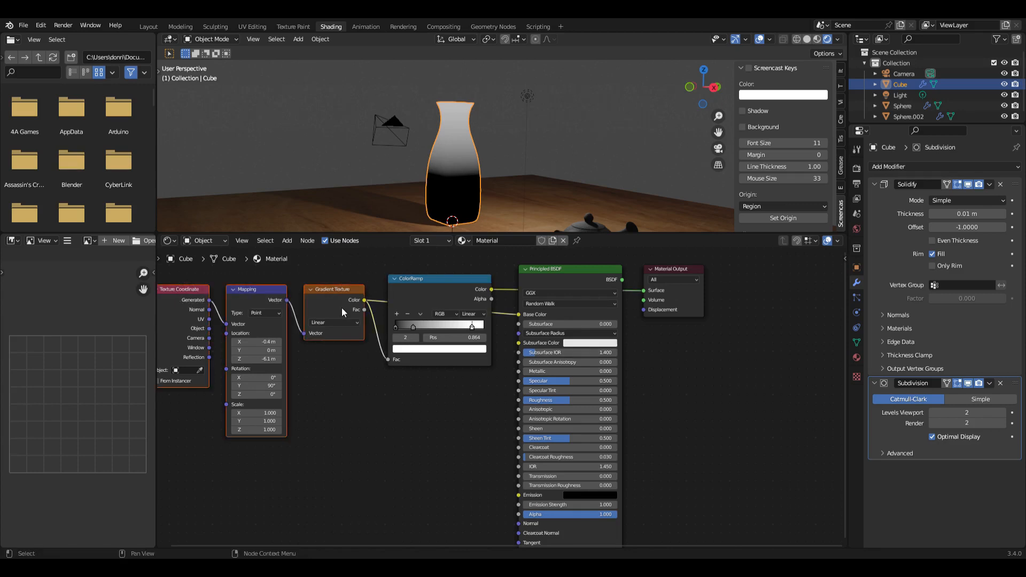
key(shift+d)
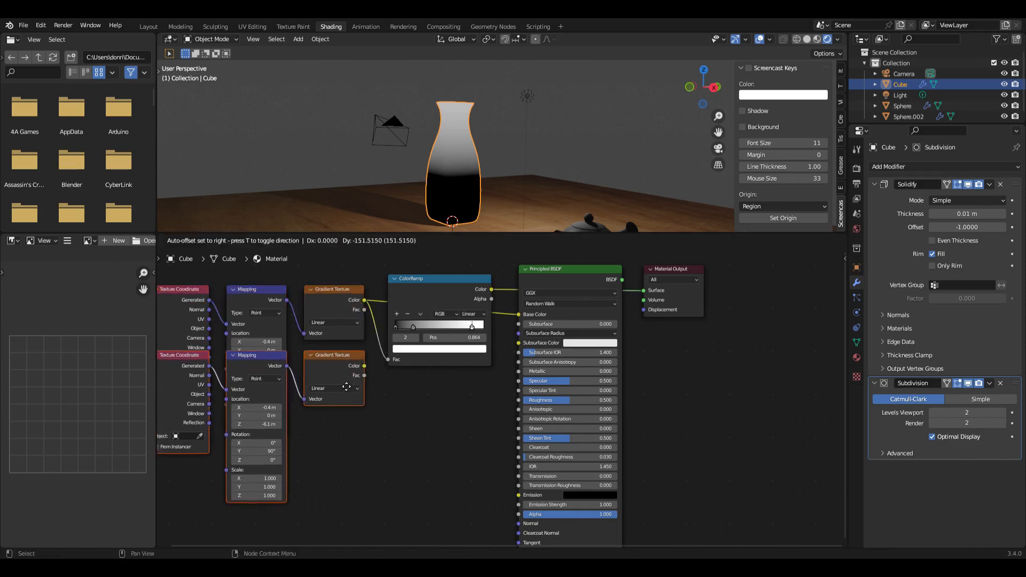
click(347, 482)
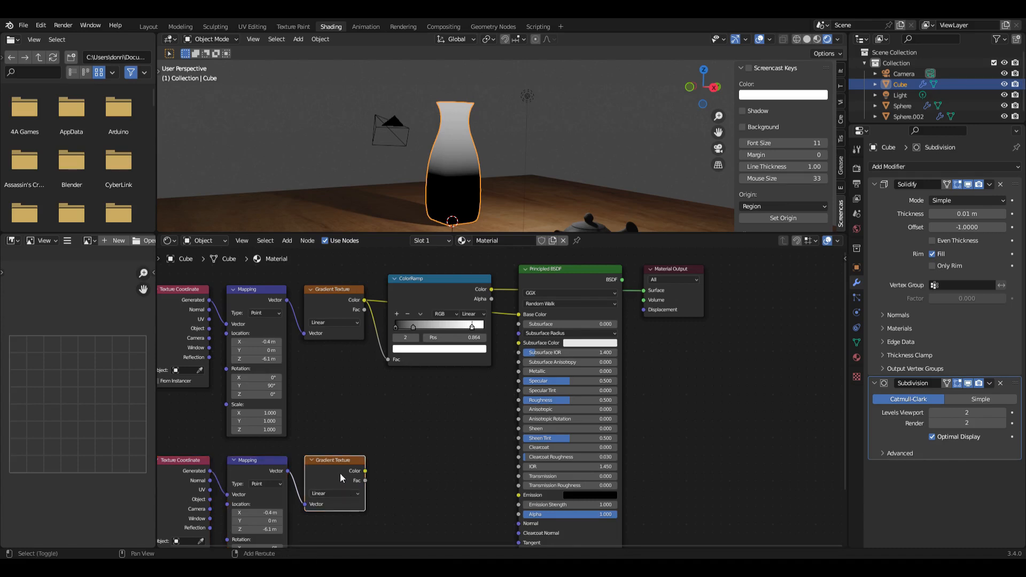
key(shift+s)
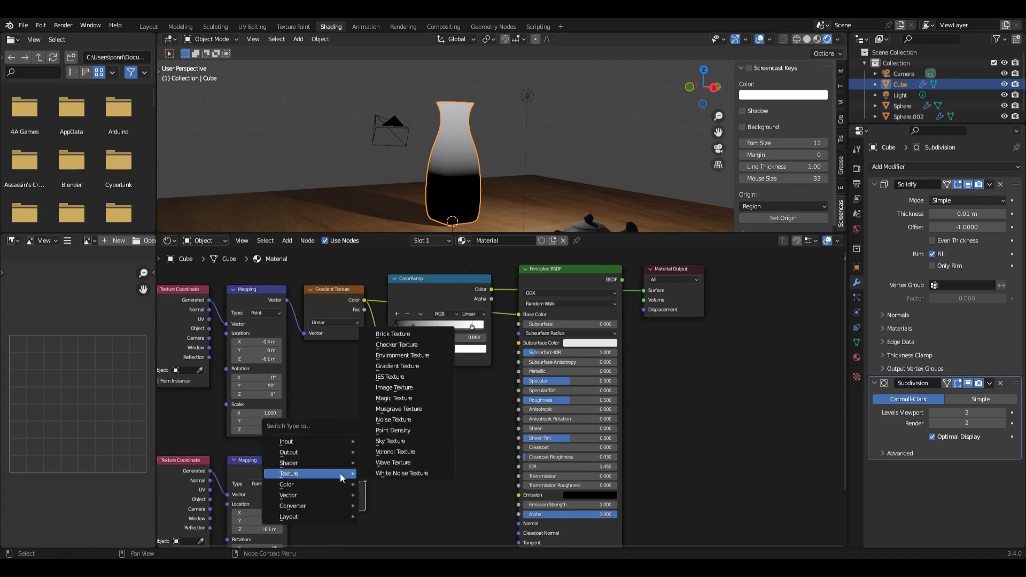
click(398, 410)
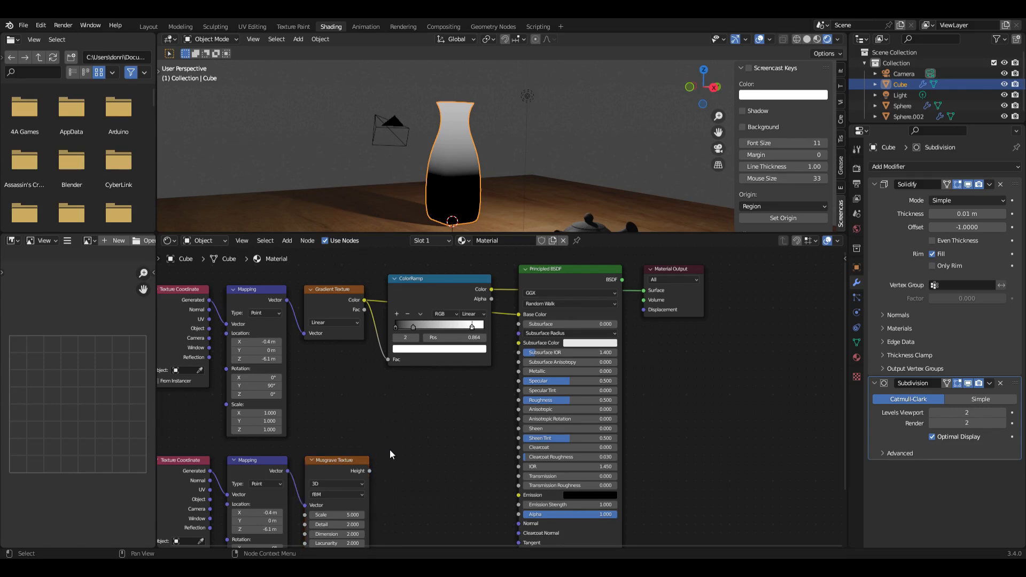
Duplicate the Musgrave Texture below itself, feed the copy from the lower Mapping node and switch it to a Noise Texture
drag(338, 469, 339, 403)
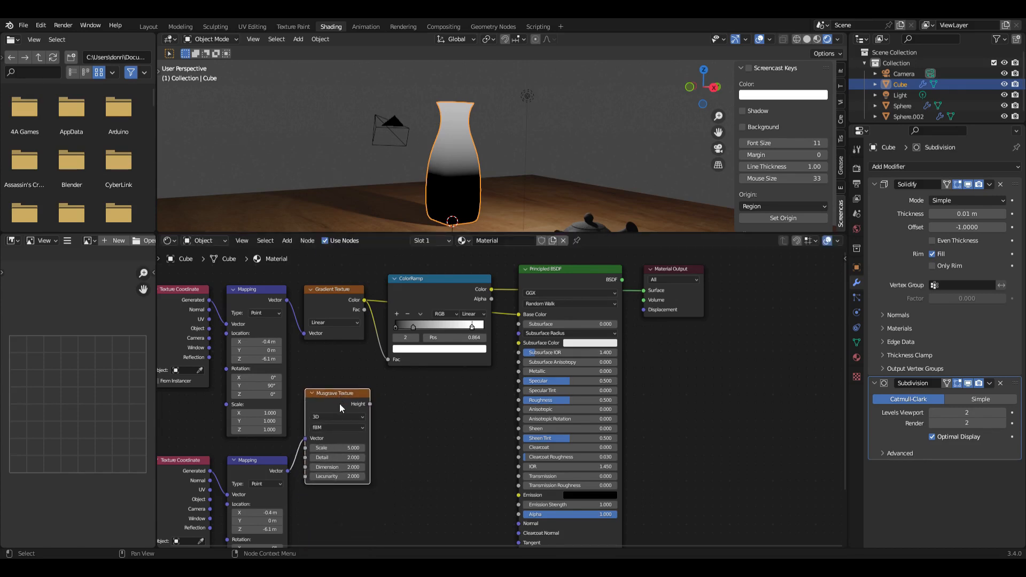
key(shift+d)
click(342, 509)
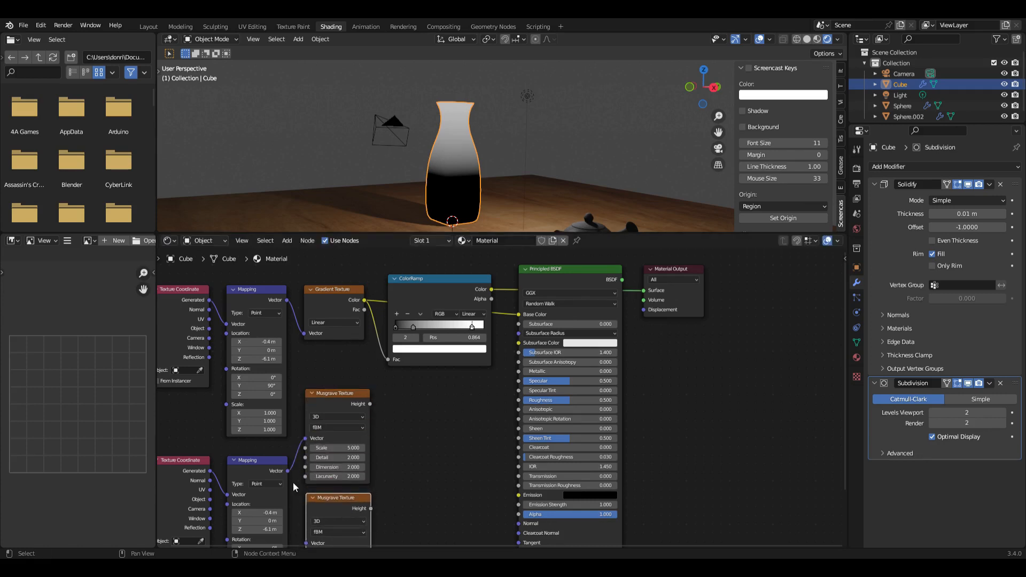
drag(287, 469, 307, 478)
key(shift+s)
mouse_move(326, 445)
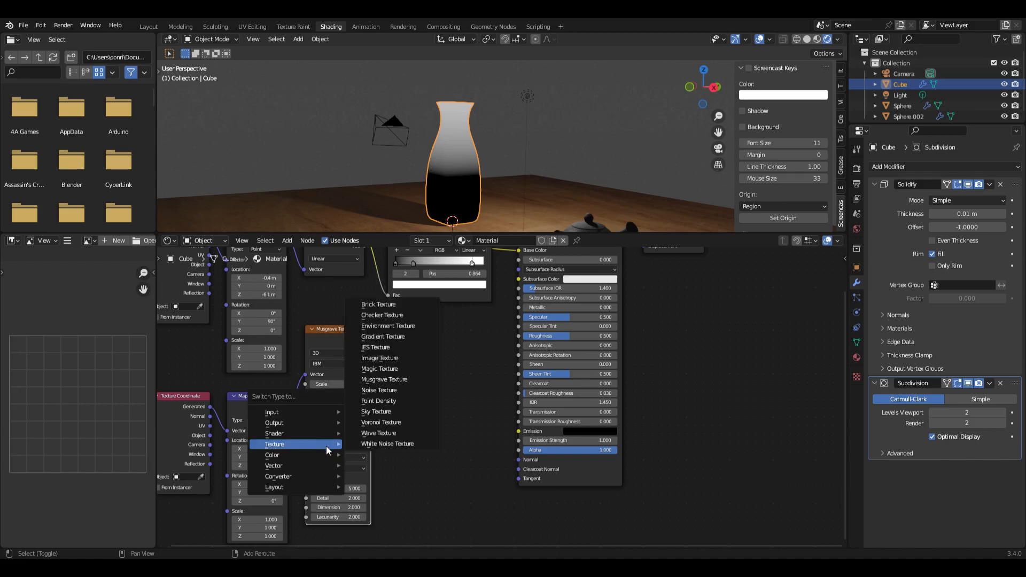
click(387, 389)
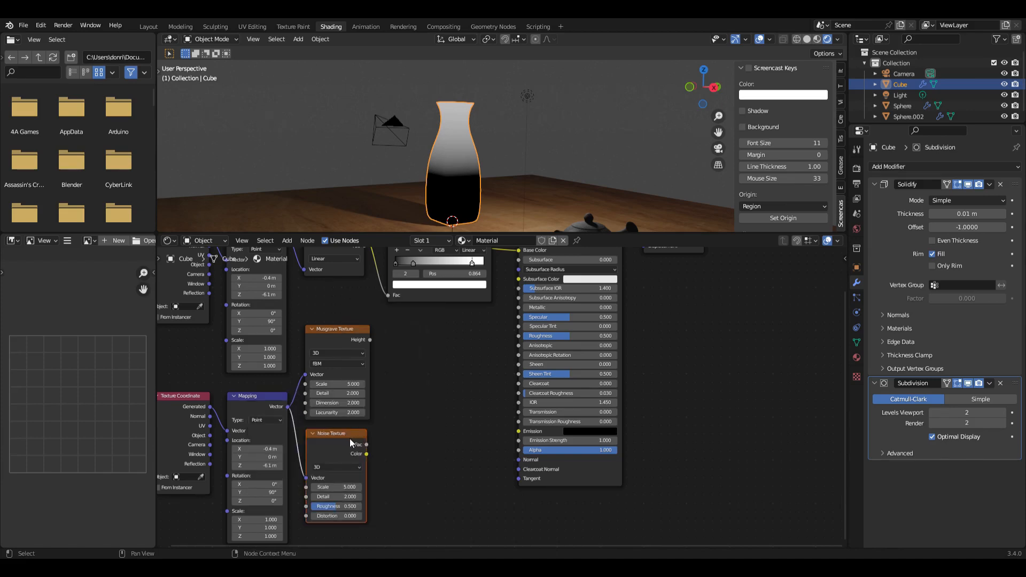
Combine the Musgrave and Noise Texture outputs in a Mix node set to Multiply and preview it on the bottle
ctrl+shift+right_drag(340, 451, 342, 410)
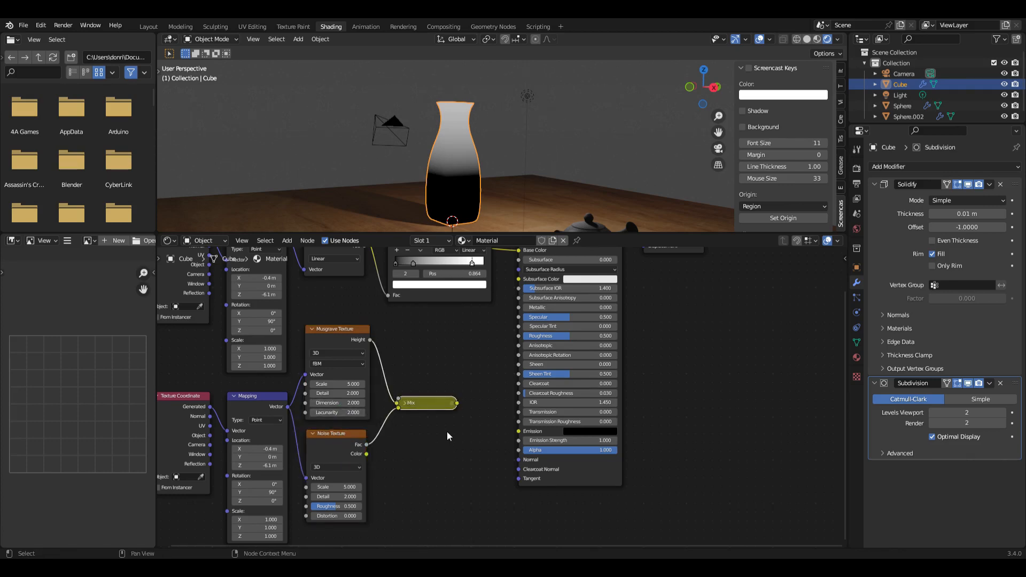
key(h)
click(431, 428)
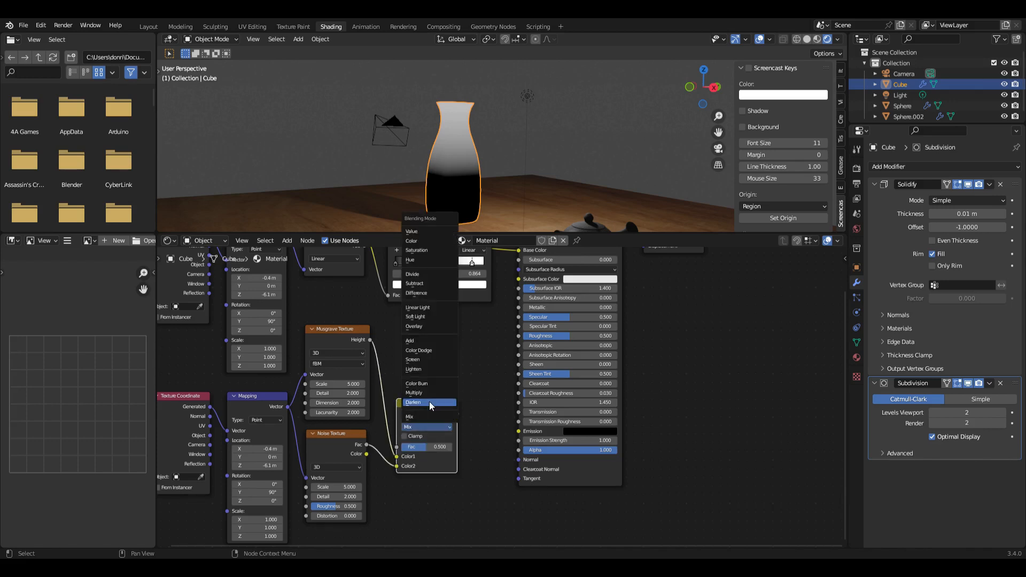
click(428, 392)
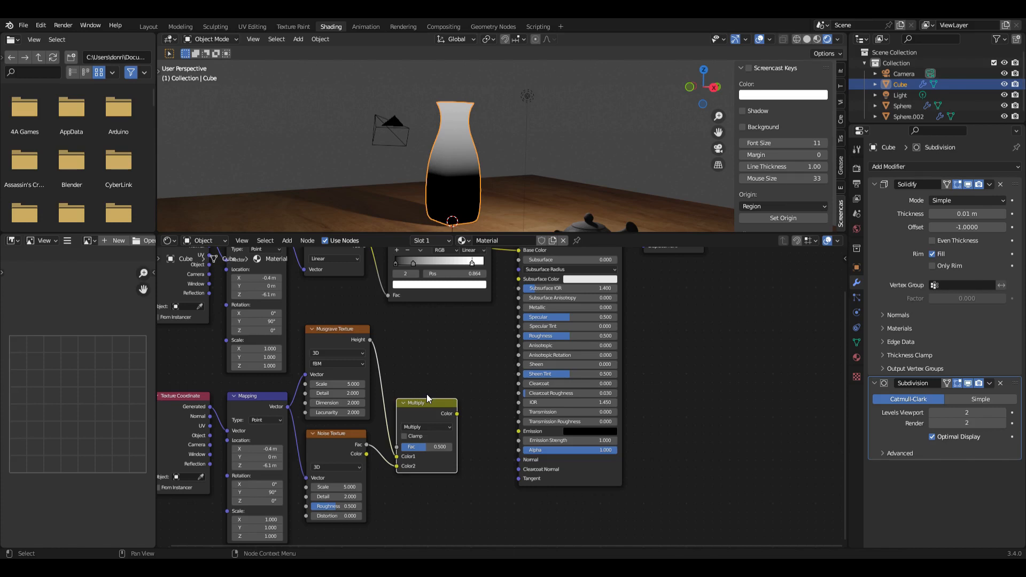
ctrl+shift+click(431, 408)
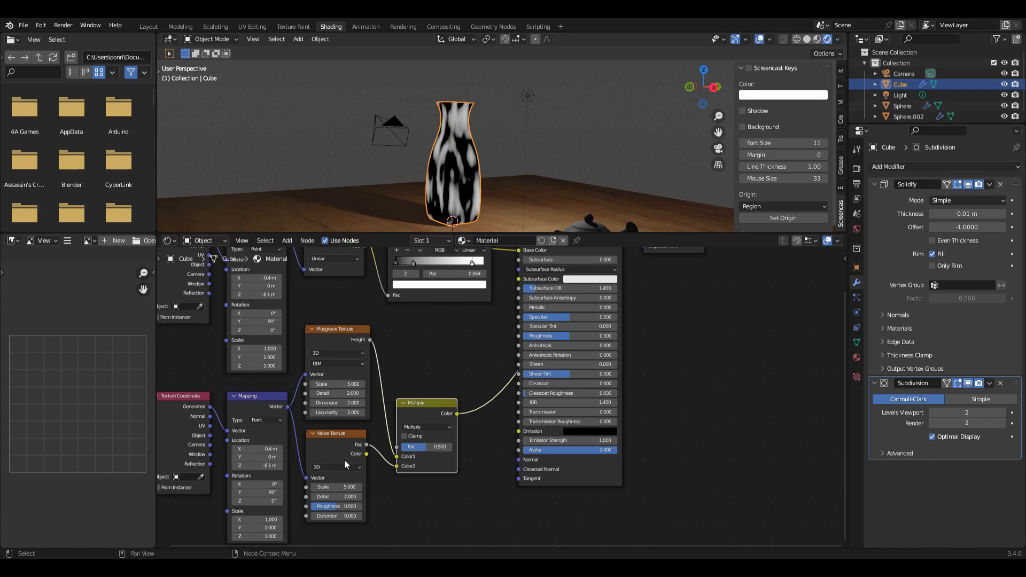
Set the Musgrave Texture's scale to 4.3, detail to 15 and dimension to 1
click(353, 384)
text(4.3)
key(Return)
click(346, 395)
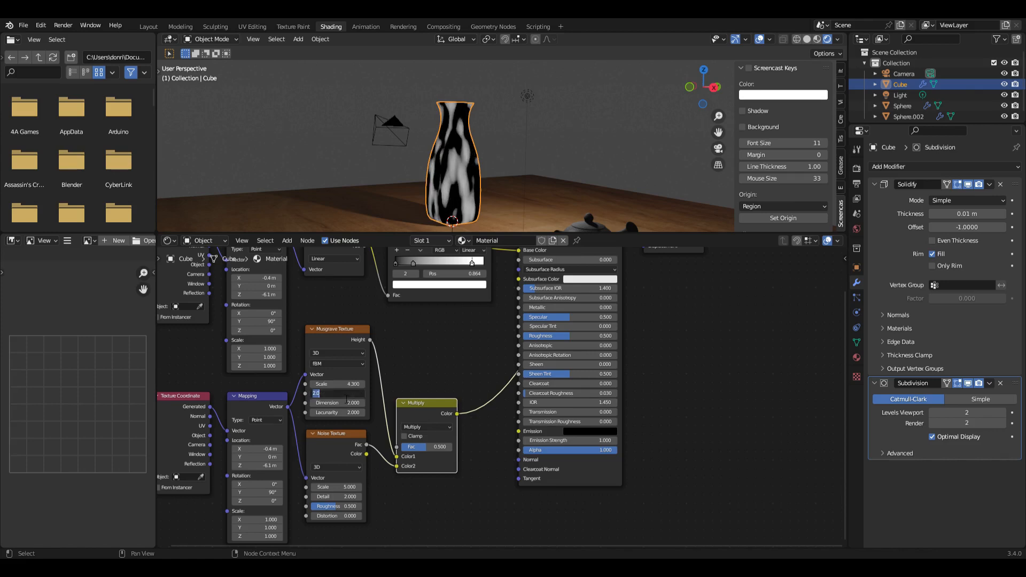
text(15)
key(Return)
click(346, 403)
text(1)
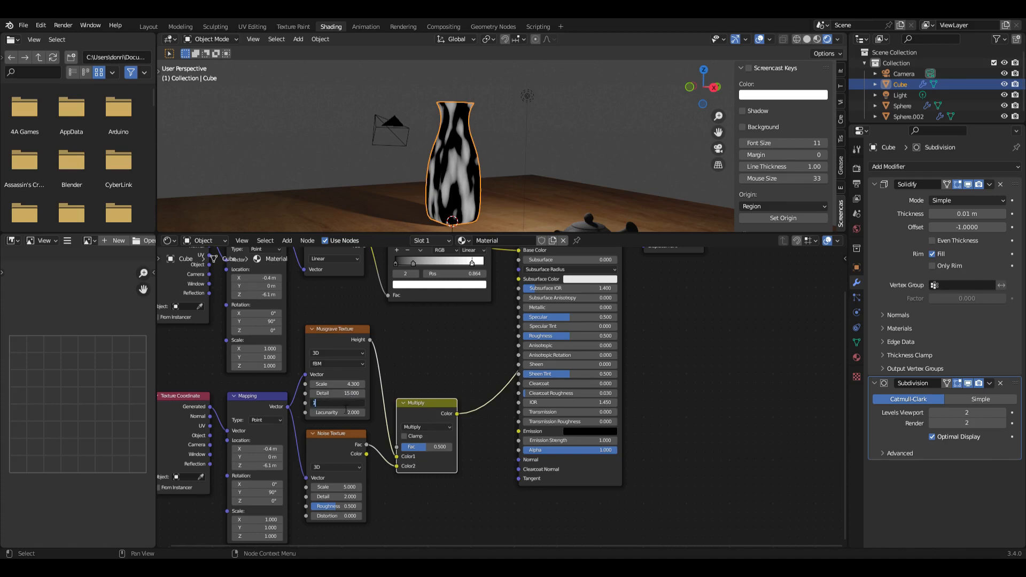
key(Return)
Set the Noise Texture's detail to 16 and its scale to about 0.5
click(346, 487)
text(0.6)
key(Return)
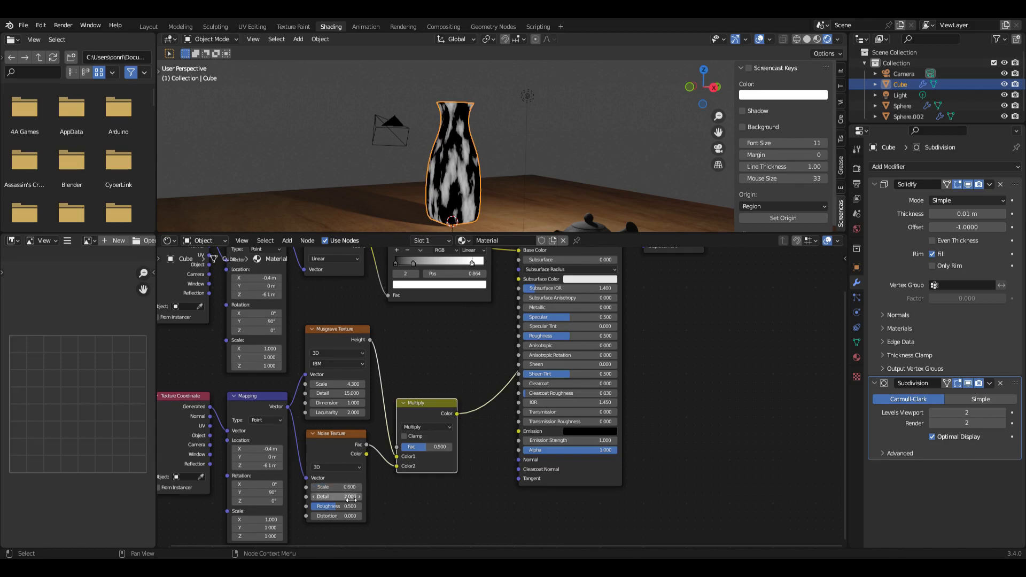
click(351, 496)
text(1)
key(Return)
click(345, 488)
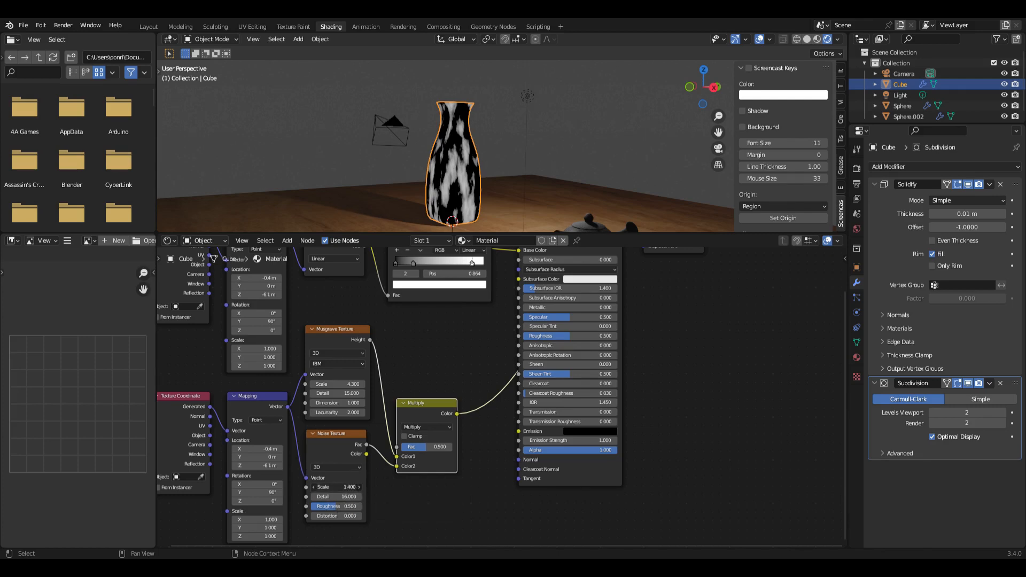
drag(346, 487, 344, 426)
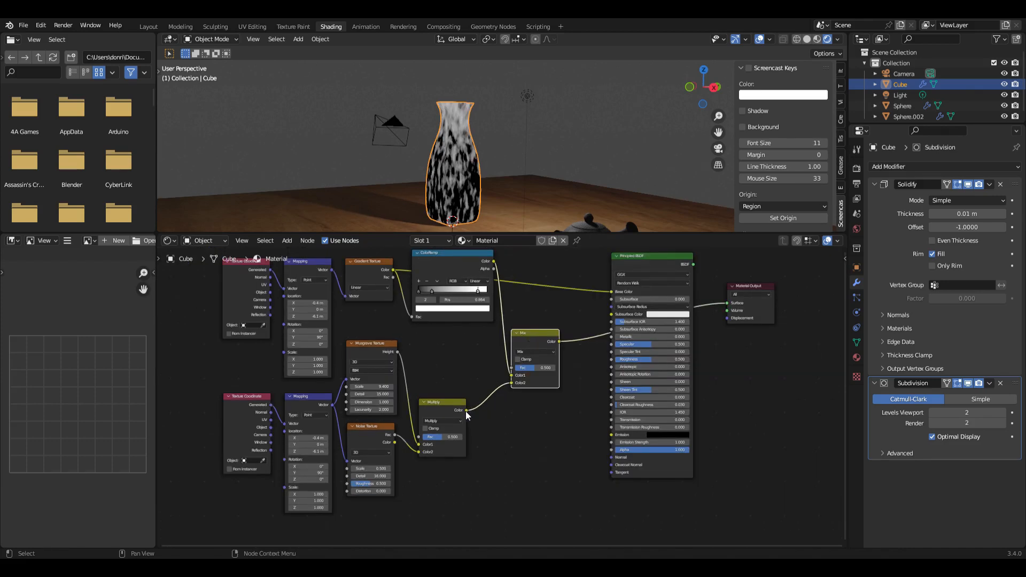
Mix the Multiply result as first colour with the ColorRamp at factor 0.908, and set the Musgrave scale to about 8.3
drag(506, 383, 511, 383)
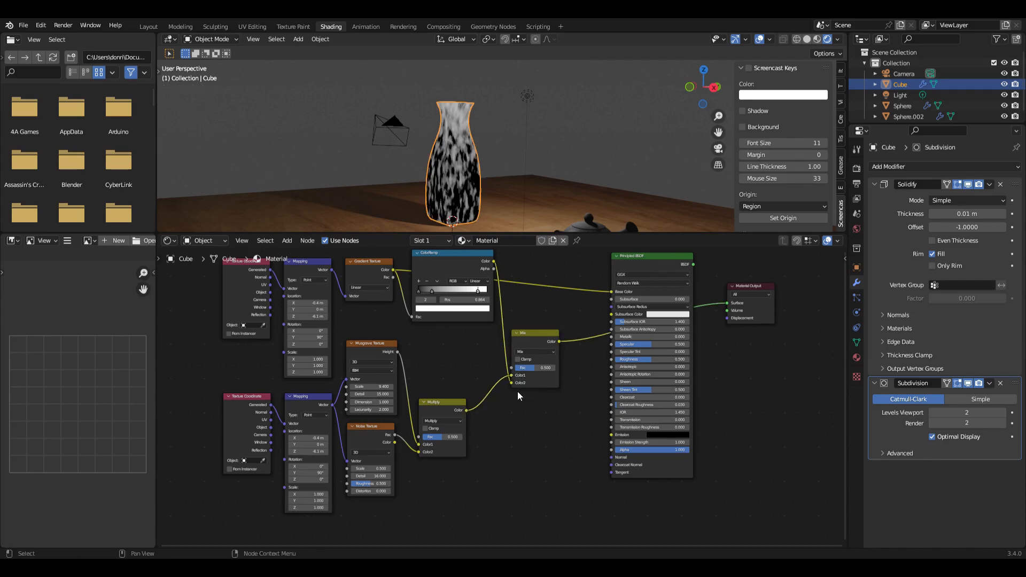
drag(531, 366, 546, 366)
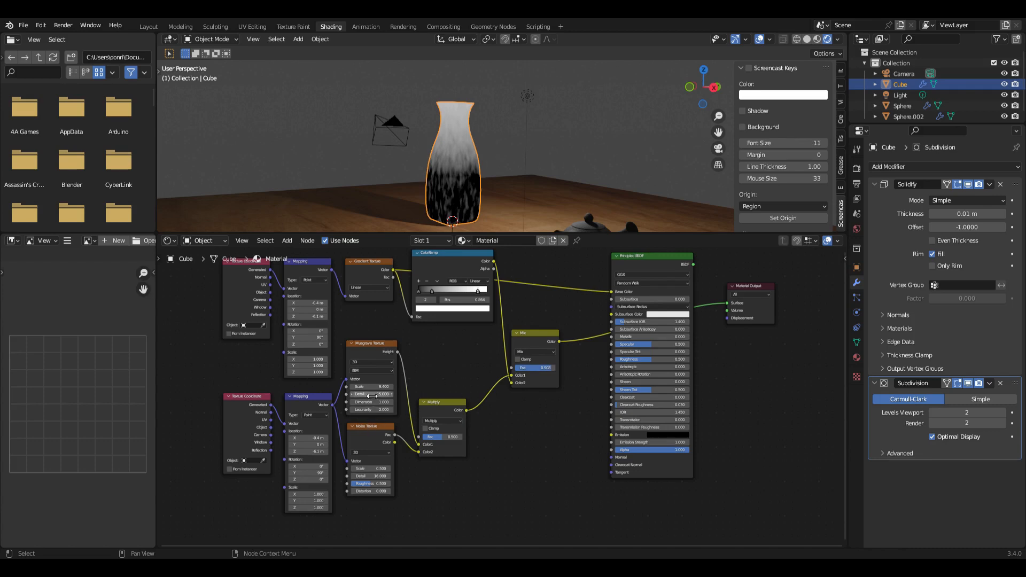
drag(377, 388, 365, 387)
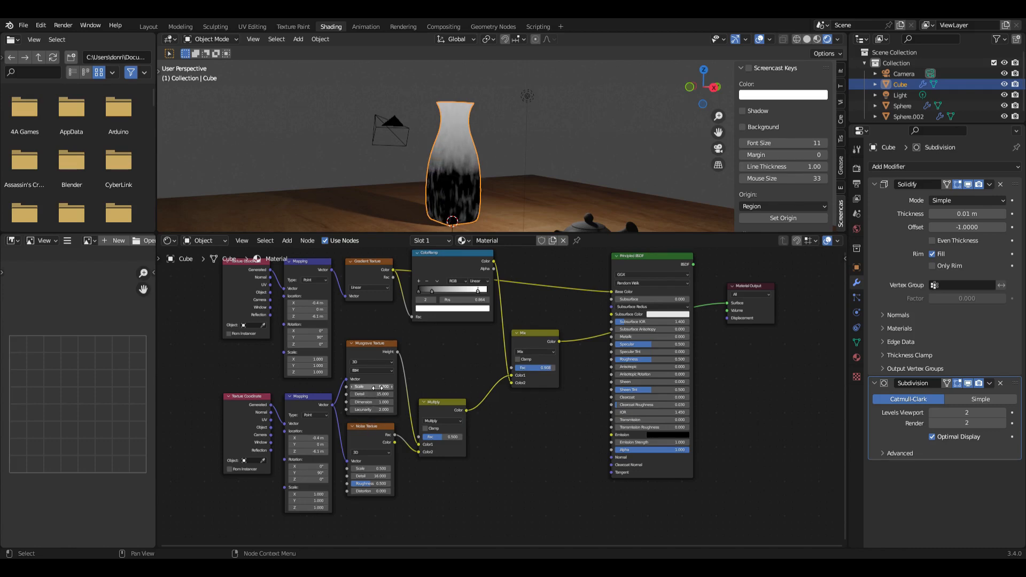
Move the Principled BSDF aside and insert a duplicate of the ColorRamp after the Mix node
drag(657, 264, 679, 264)
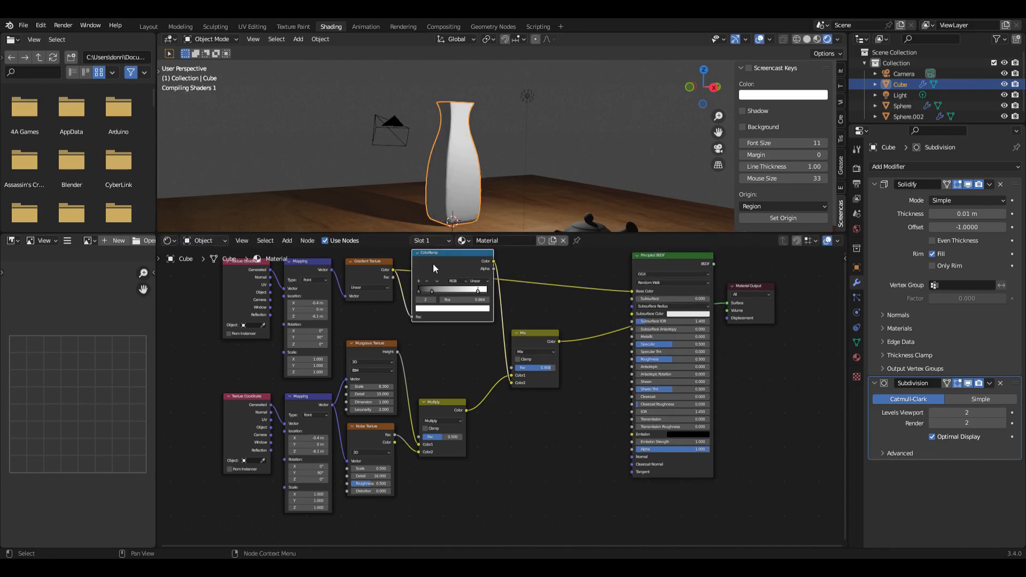
key(shift+d)
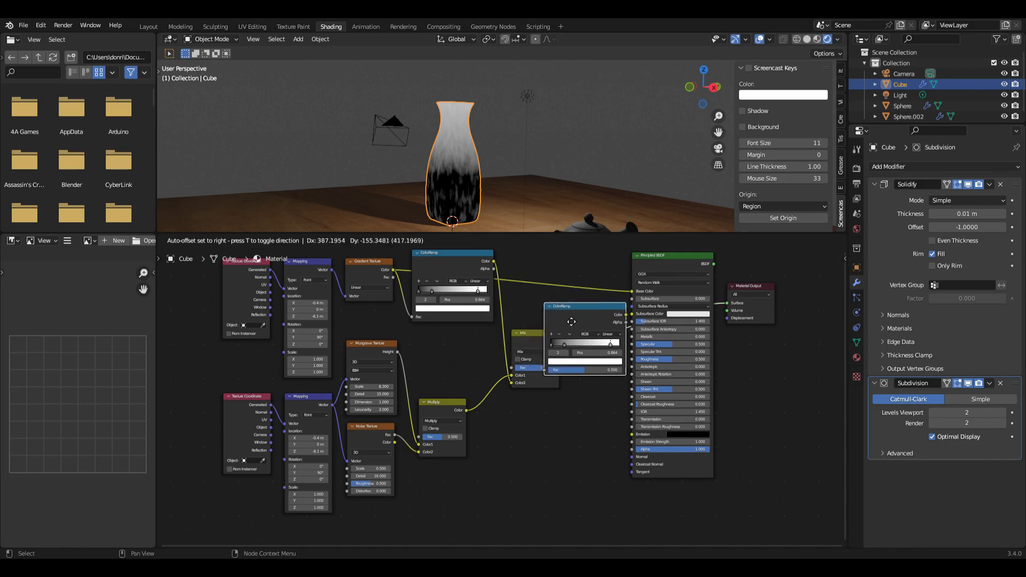
click(614, 326)
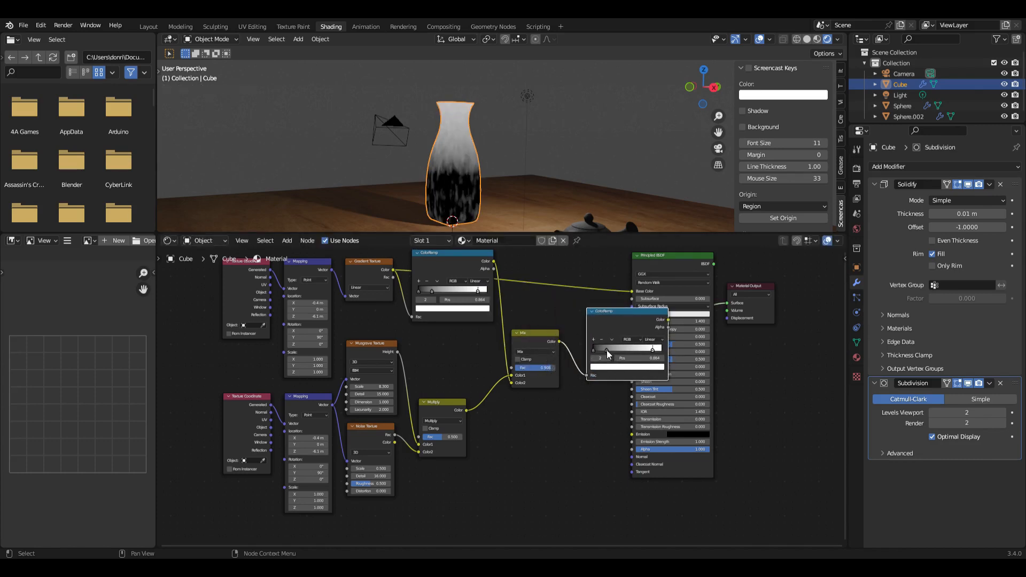
Remove the extra stop from the duplicated ColorRamp, move its bright stop to about 0.241 and colour it dark red
click(601, 339)
mouse_move(605, 350)
mouse_down()
mouse_move(651, 350)
mouse_move(611, 354)
mouse_up()
click(620, 367)
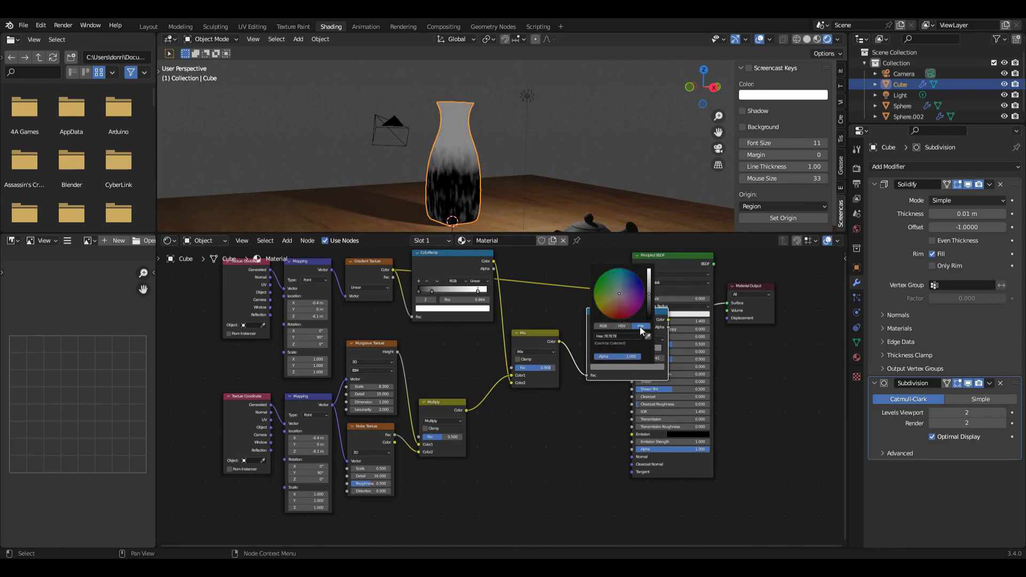
click(625, 337)
text(0)
text(81e16)
key(Return)
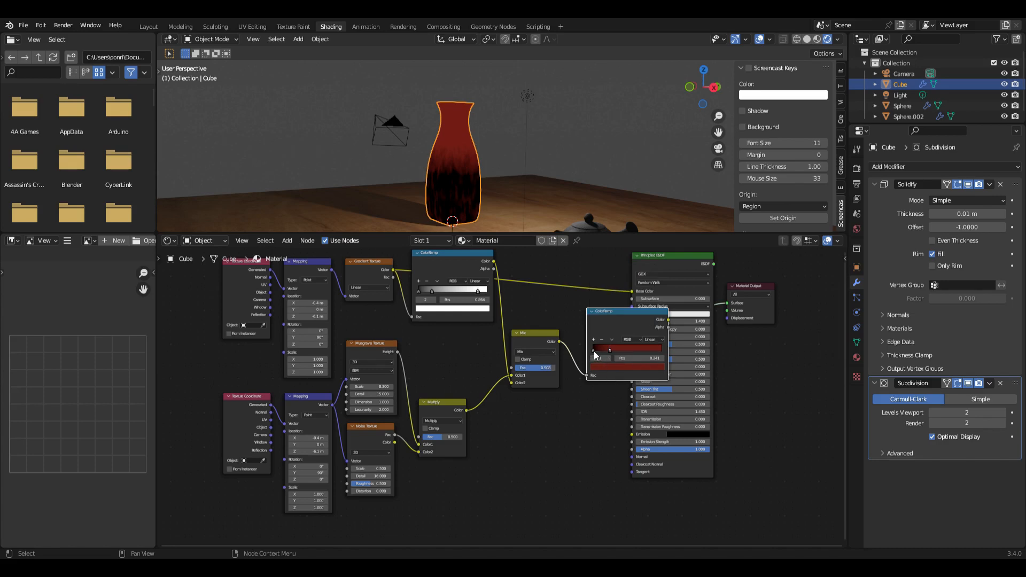
Set the black stop of the duplicated ColorRamp to hex colour 232323
click(592, 351)
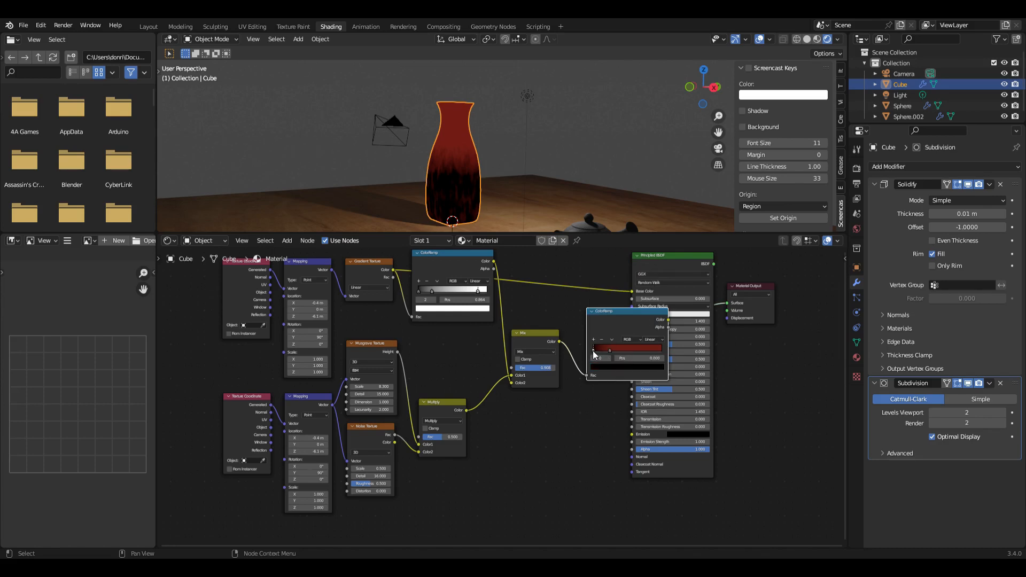
click(617, 367)
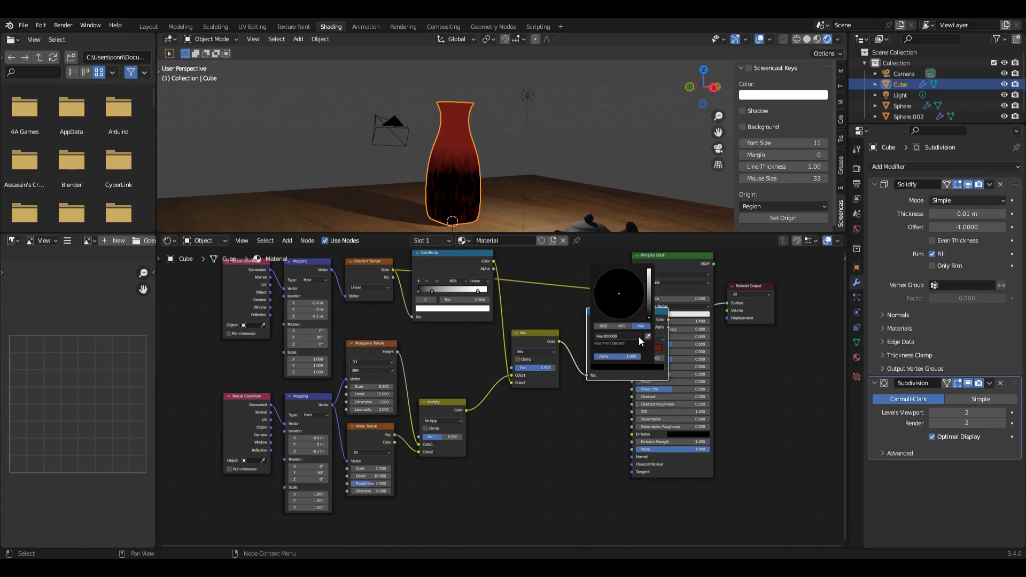
click(634, 337)
text(232323)
key(Return)
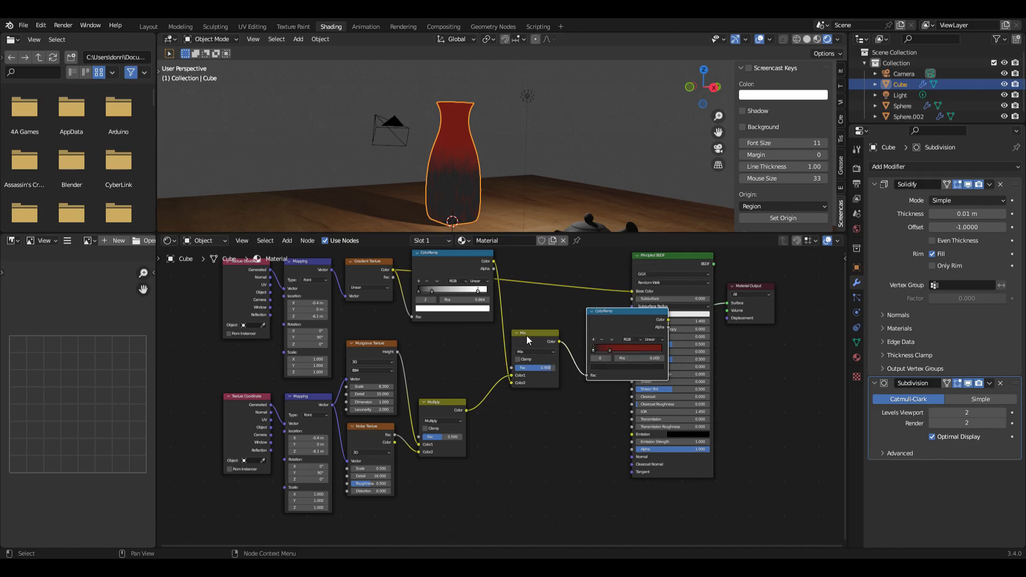
Insert an Invert node with factor 0 between the Mix node and red ColorRamp, and set the Mix factor to about 0.708
click(287, 241)
mouse_move(318, 314)
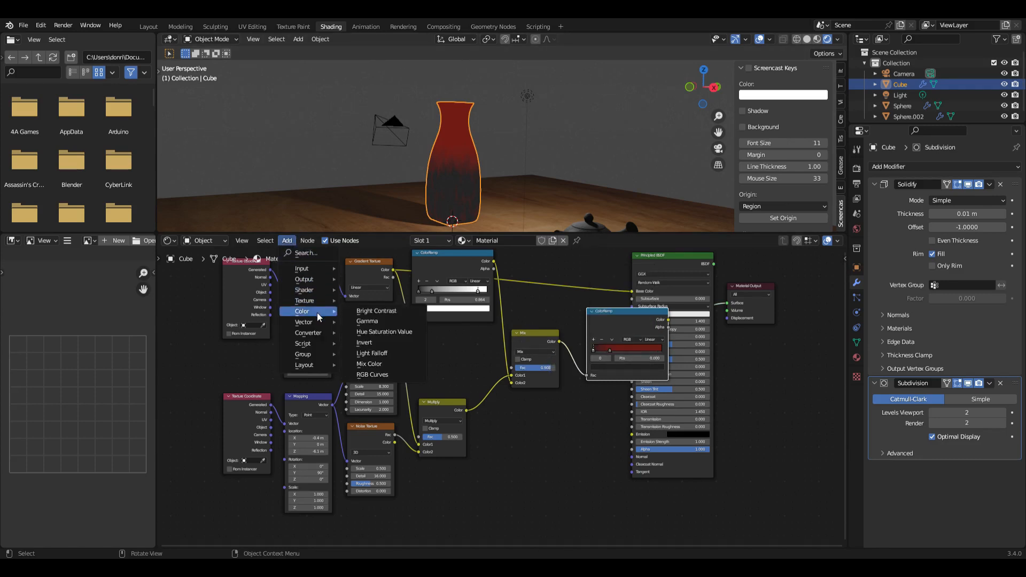
click(362, 342)
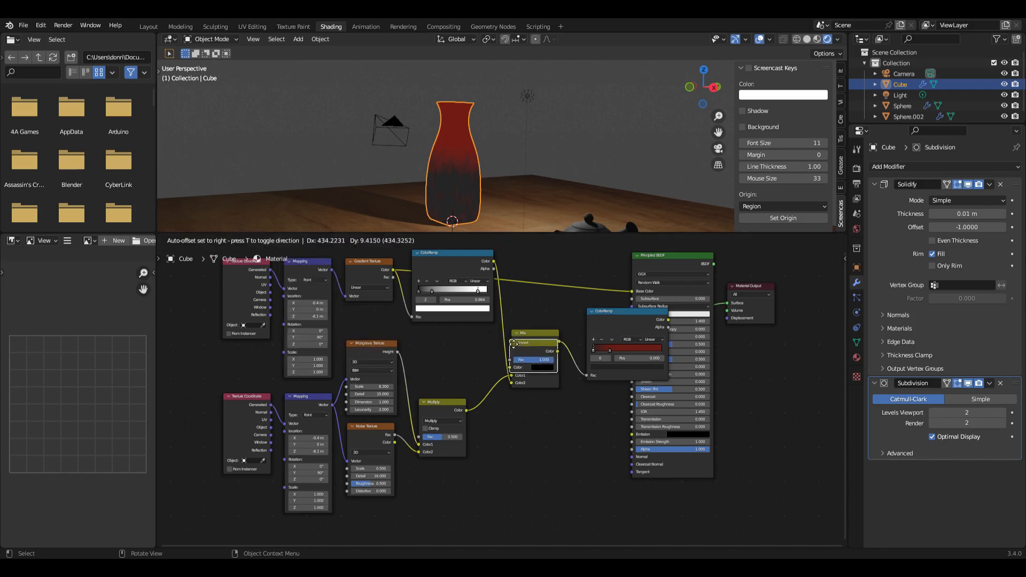
click(551, 345)
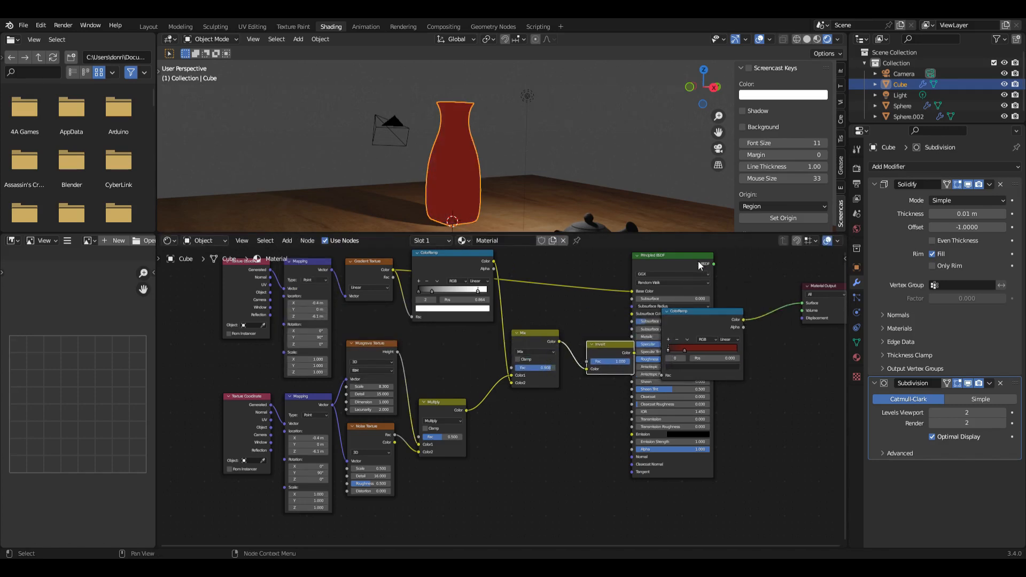
drag(529, 345, 526, 337)
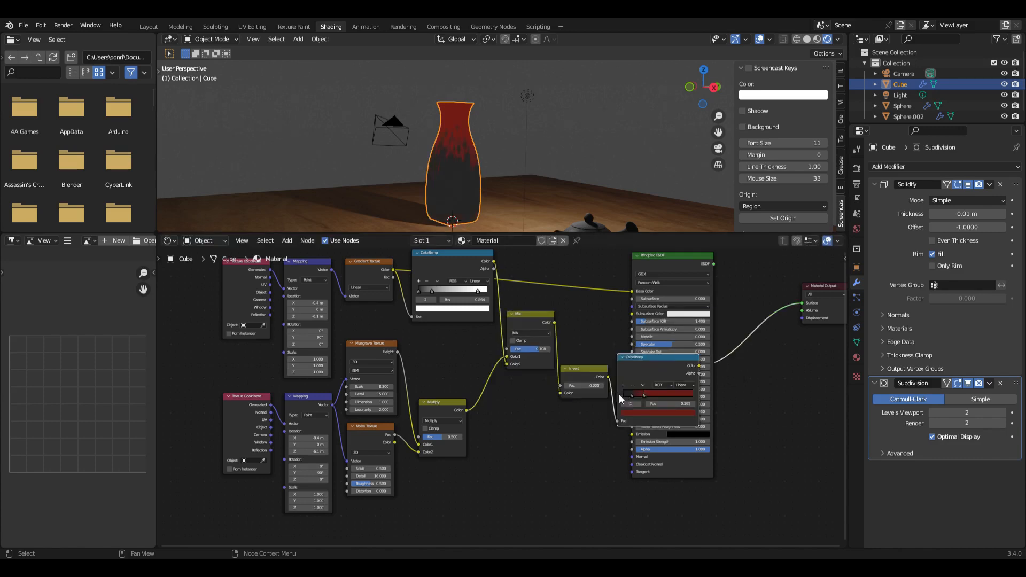
Move the dark red stop of the second ColorRamp to about 0.232
click(624, 396)
ctrl+click(643, 394)
middle_drag(510, 229, 501, 174)
scroll(495, 185, up, 4)
scroll(501, 173, up, 1)
scroll(505, 304, up, 1)
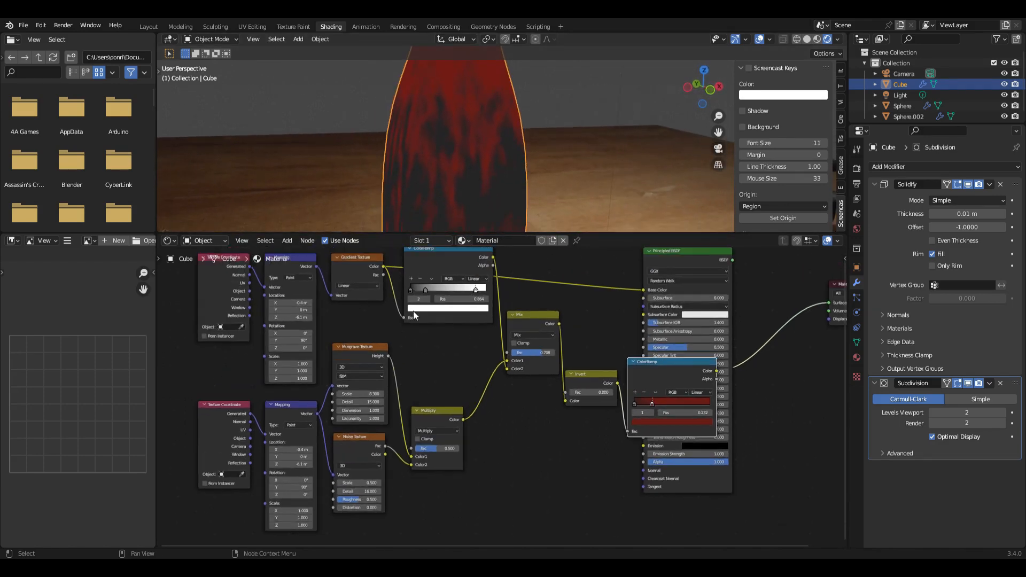
Set the Musgrave Texture's scale to about 6.4 and the Noise Texture's scale to about -2.3
drag(360, 393, 342, 394)
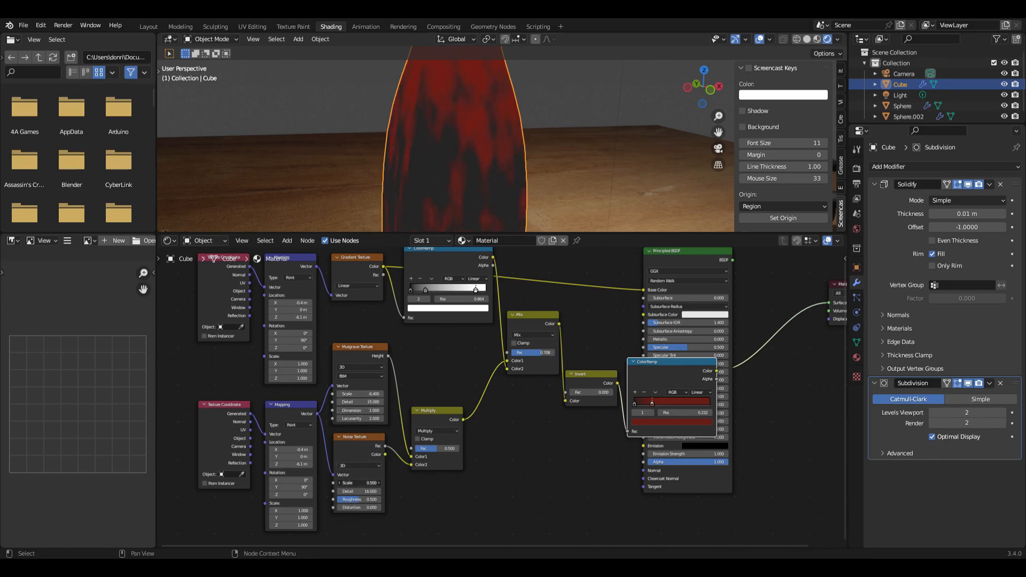
drag(359, 483, 352, 483)
scroll(407, 434, down, 1)
scroll(496, 138, down, 4)
middle_drag(501, 159, 512, 187)
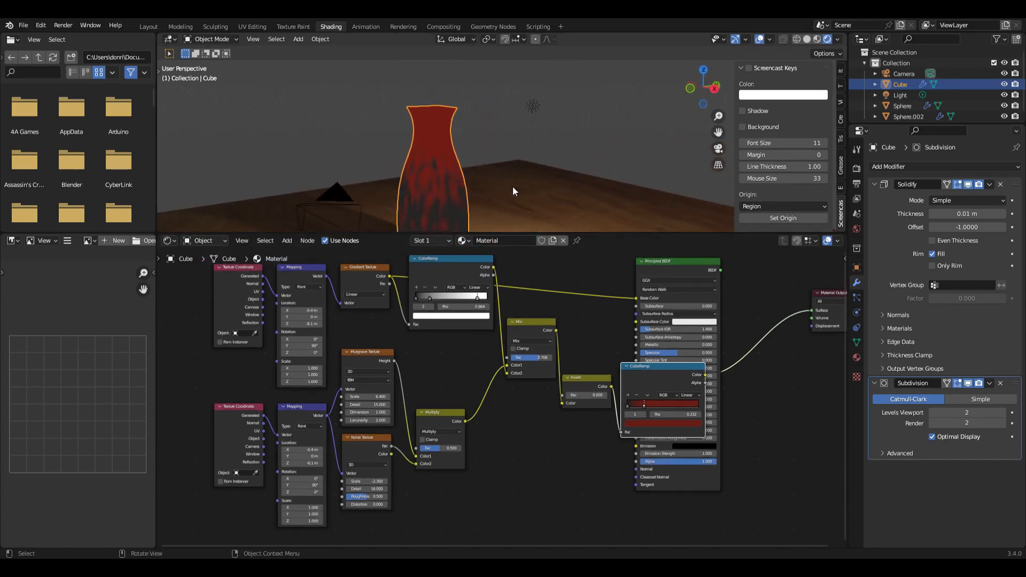
Connect the red ColorRamp's colour to the Principled BSDF's Base Color and the BSDF to the Material Output's Surface
scroll(646, 372, down, 5)
middle_drag(681, 358, 644, 358)
scroll(582, 369, up, 2)
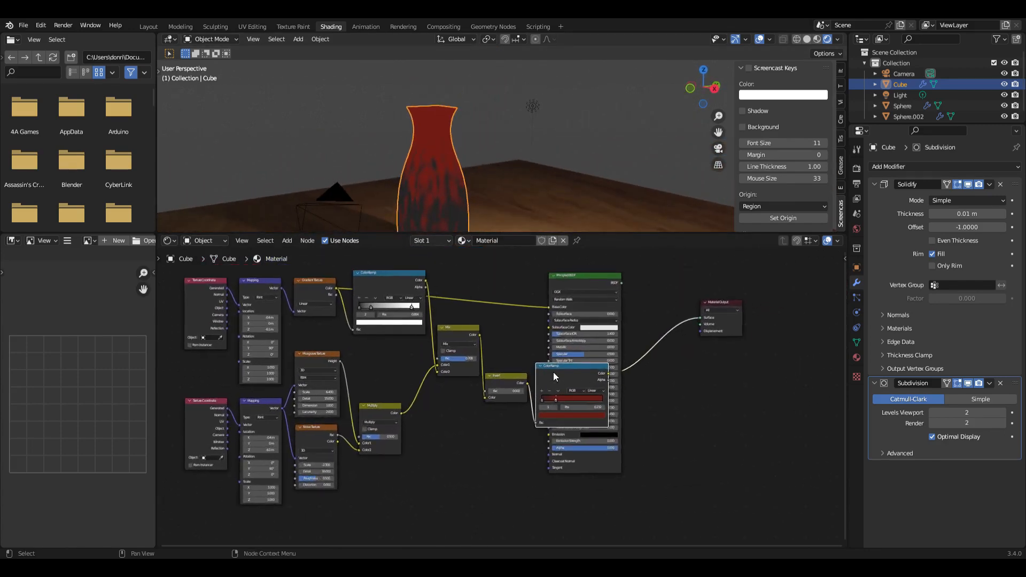
drag(581, 282, 653, 283)
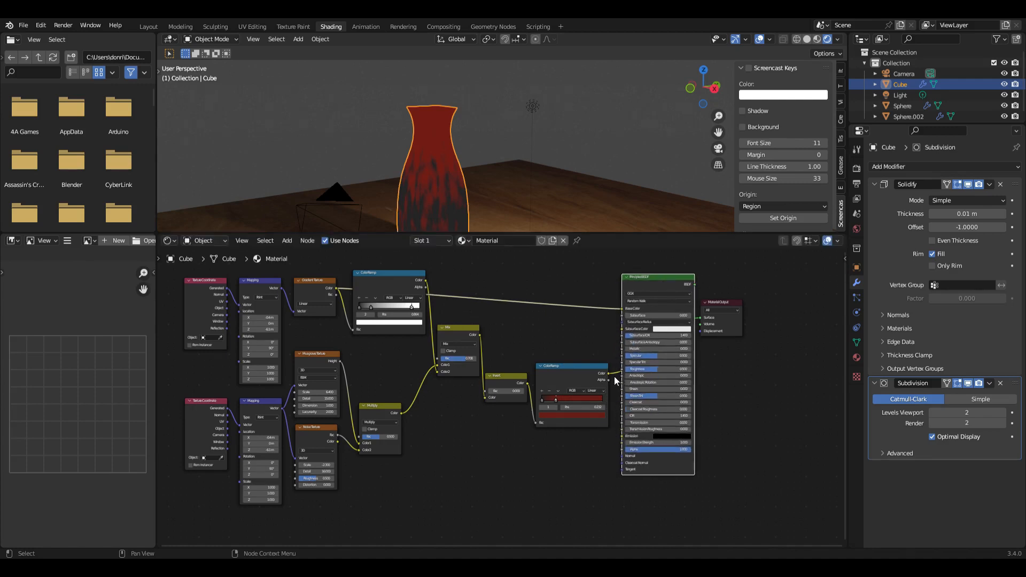
drag(609, 373, 623, 308)
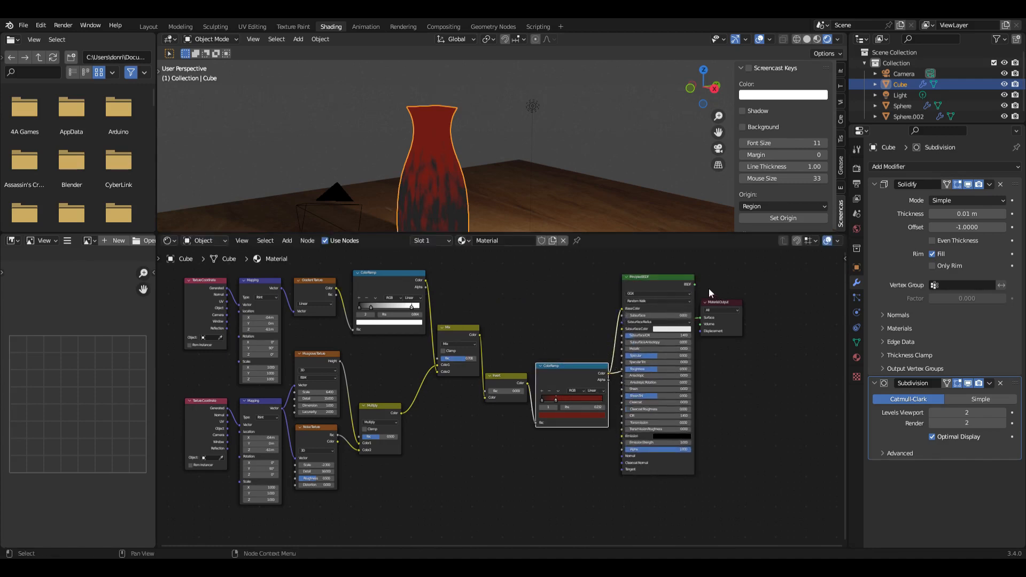
drag(695, 286, 700, 317)
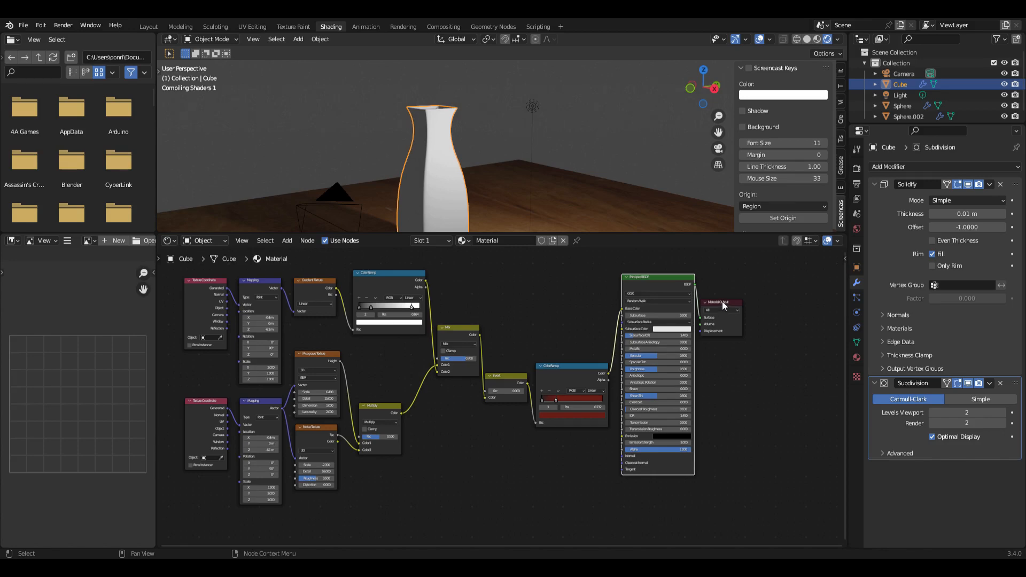
Move the black stop of the gradient's ColorRamp to about 0.041
middle_drag(556, 221, 464, 156)
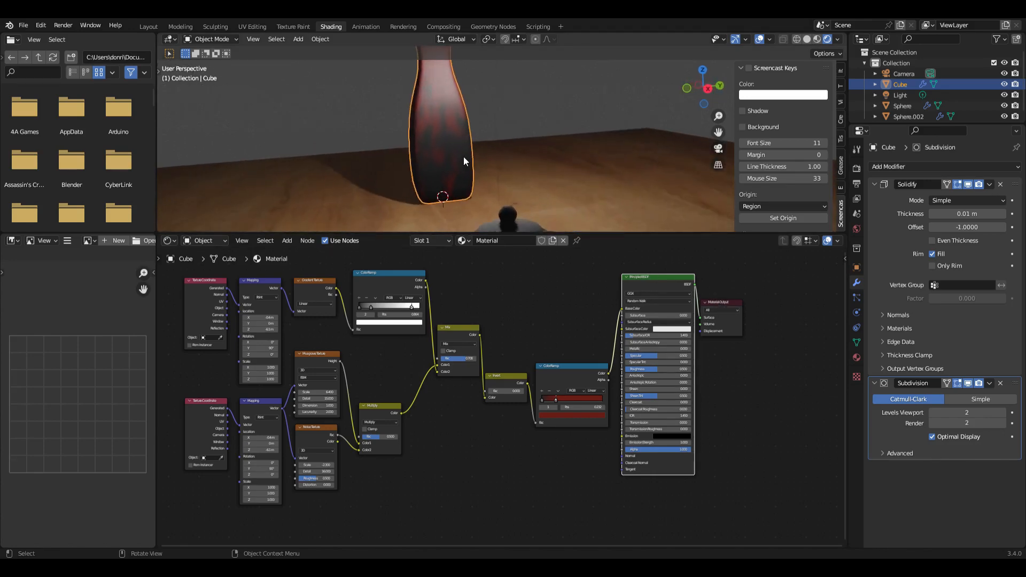
scroll(463, 156, up, 3)
scroll(553, 410, up, 4)
scroll(554, 408, down, 4)
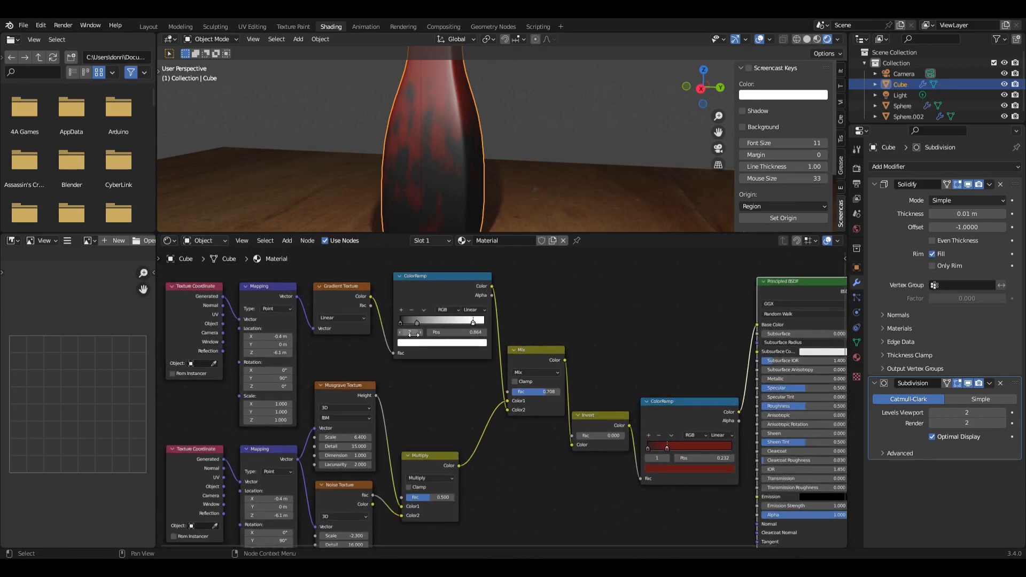
click(399, 322)
Set the Multiply factor to about 0.108, the Noise Texture's scale to 3.7, and the Musgrave's scale, detail and dimension to 9.1, 8.3 and 0.3
mouse_move(427, 498)
mouse_down()
mouse_move(446, 498)
mouse_move(410, 498)
mouse_up()
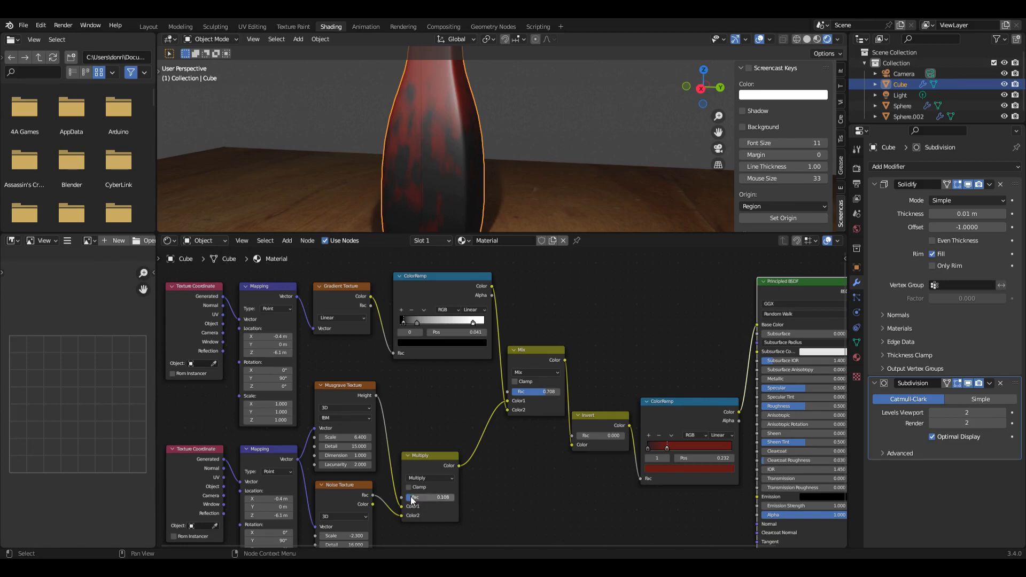
click(342, 535)
text(3.7)
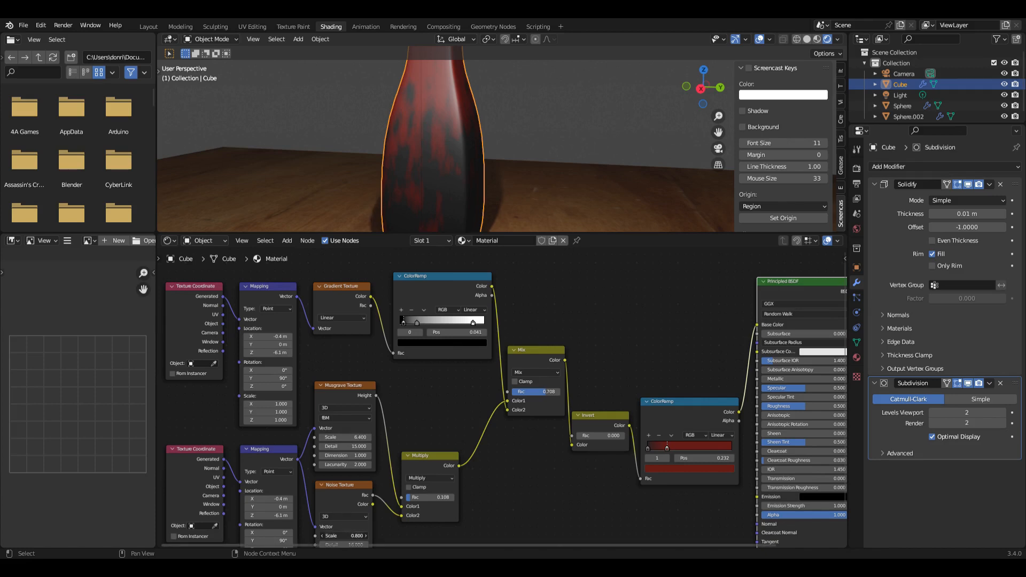
key(Return)
mouse_move(344, 437)
mouse_down()
mouse_move(366, 437)
mouse_move(338, 446)
mouse_up()
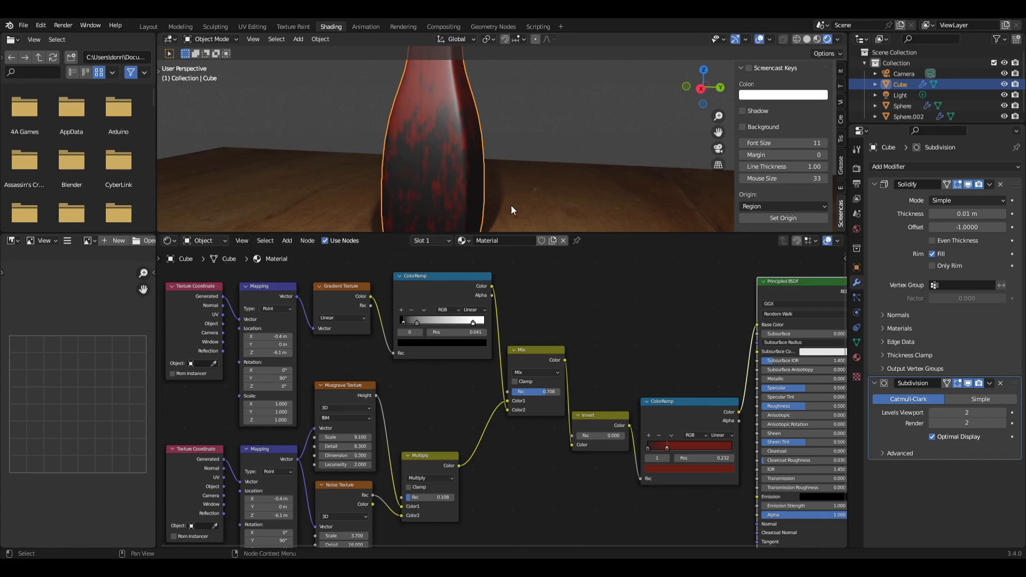
Make the bottle's Principled BSDF glossy: roughness about 0.095, specular 1, clearcoat 1 and clearcoat roughness about 0.457
scroll(459, 172, down, 6)
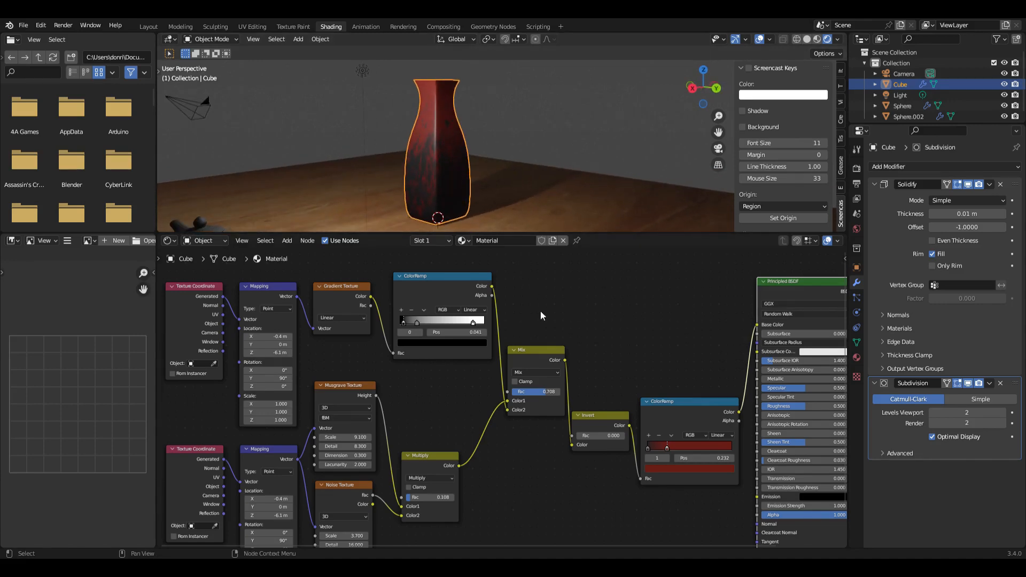
middle_drag(721, 365, 612, 377)
scroll(695, 428, up, 1)
middle_drag(730, 455, 551, 394)
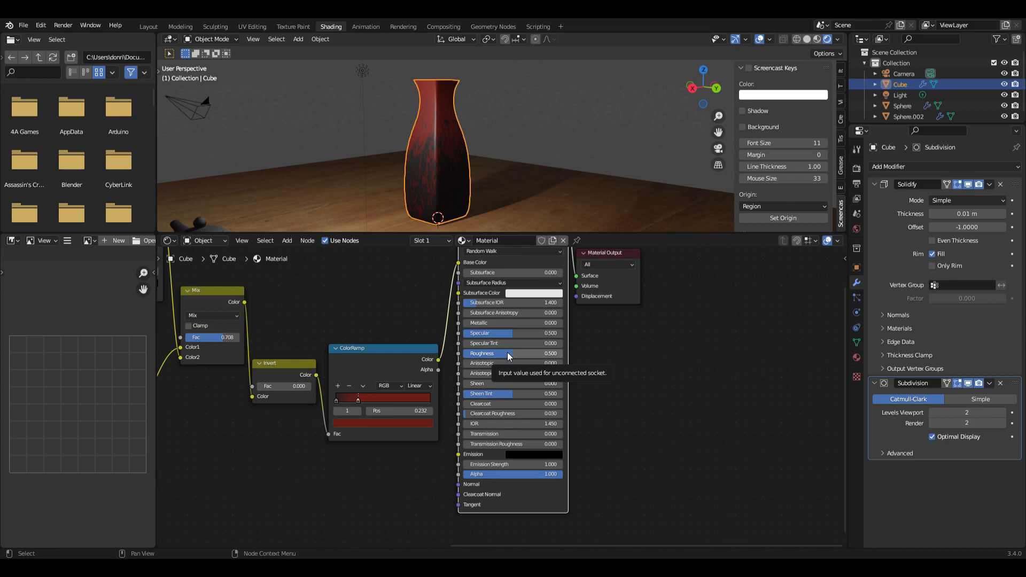
drag(509, 357, 473, 354)
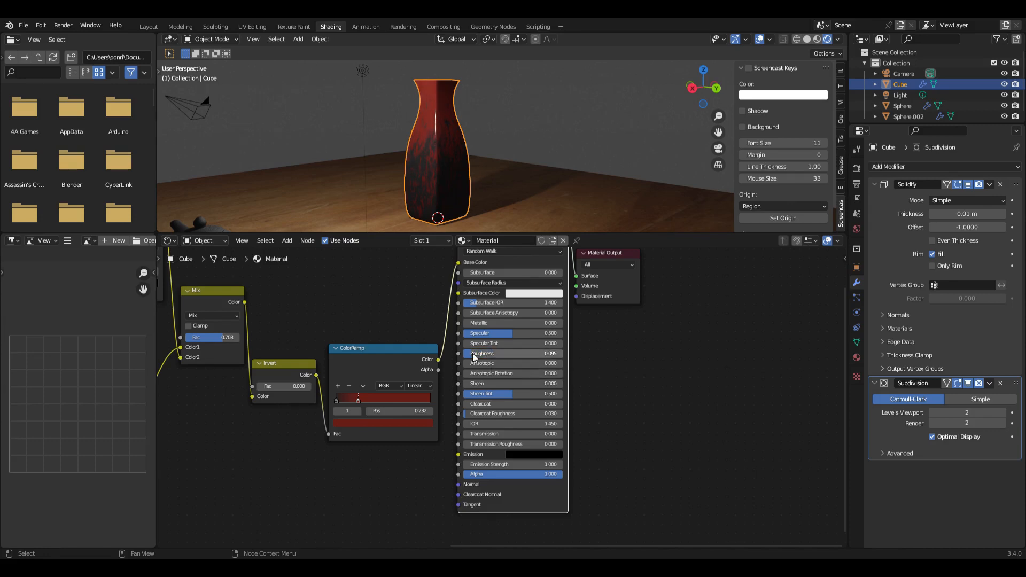
drag(484, 334, 561, 334)
drag(495, 404, 561, 404)
drag(473, 414, 510, 414)
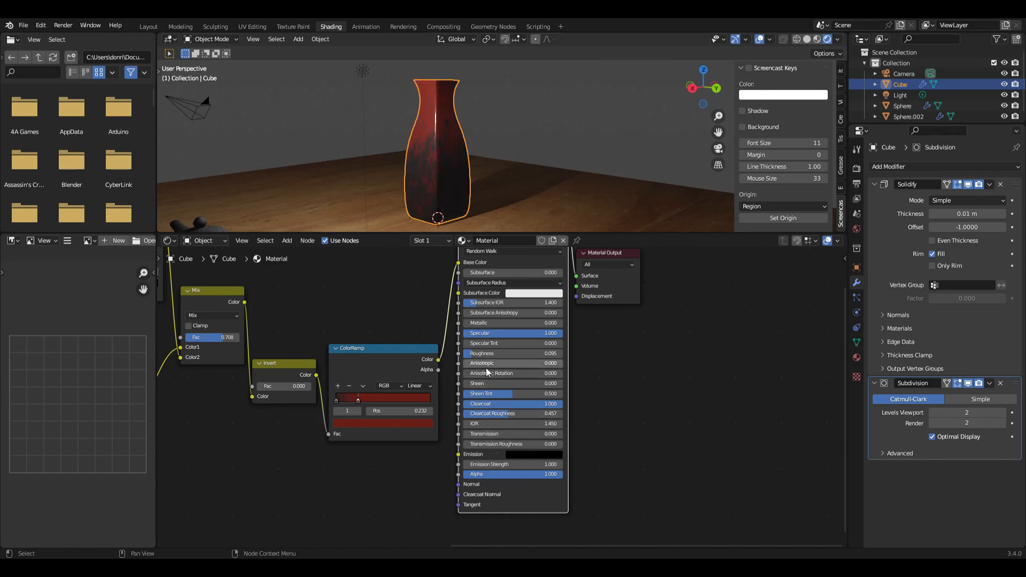
Check the bottle's reflections up close and lower the Principled BSDF's clearcoat roughness
middle_drag(497, 136, 394, 180)
scroll(475, 138, up, 3)
scroll(483, 413, down, 1)
middle_drag(483, 413, 513, 415)
scroll(514, 416, down, 3)
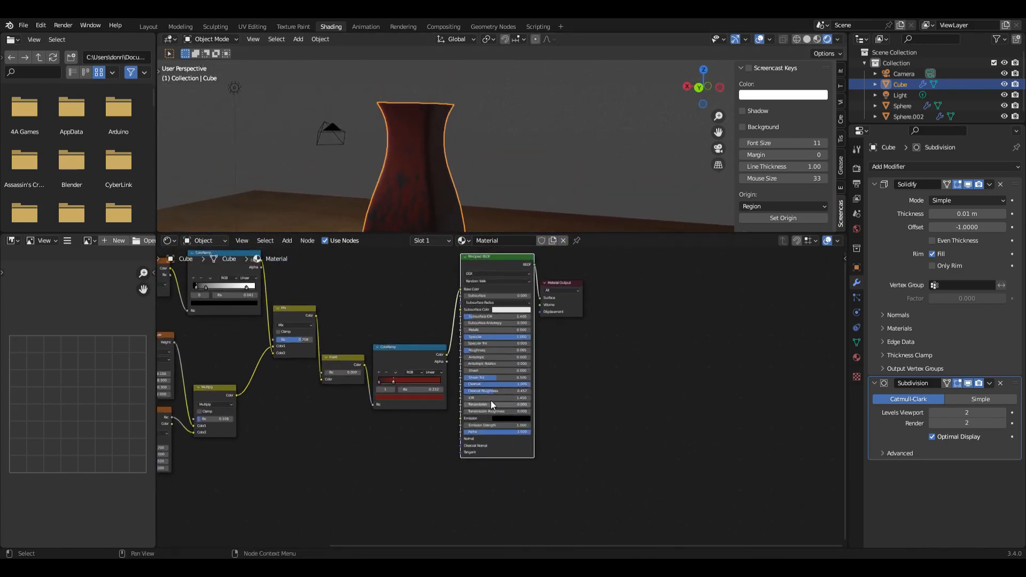
drag(494, 391, 479, 391)
scroll(497, 399, down, 1)
Light the world with rainforest_trail_1k.exr as an environment texture connected to the Background's Color, at strength 0.2
middle_drag(358, 164, 465, 172)
scroll(417, 166, down, 2)
scroll(417, 167, down, 3)
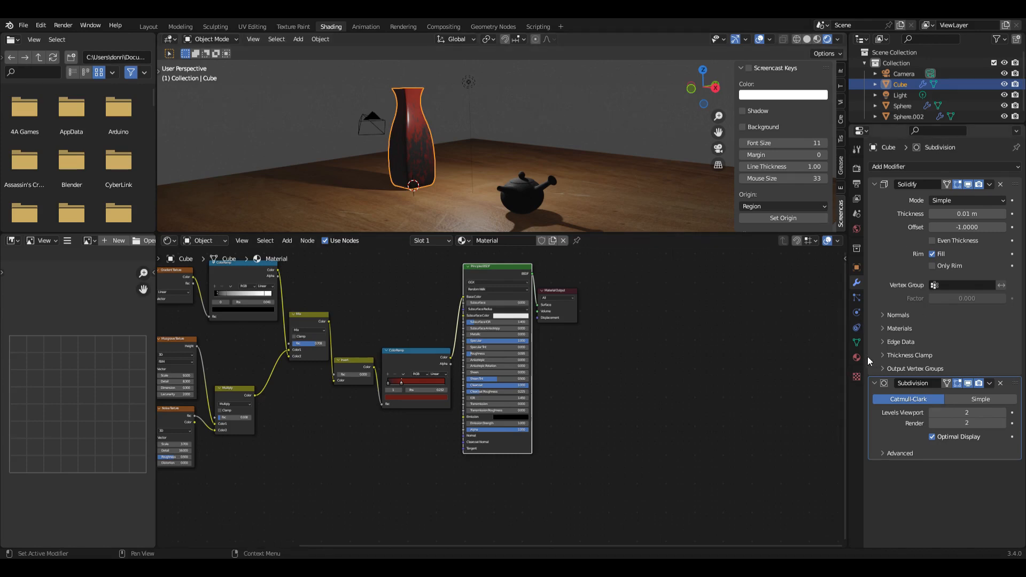
click(856, 229)
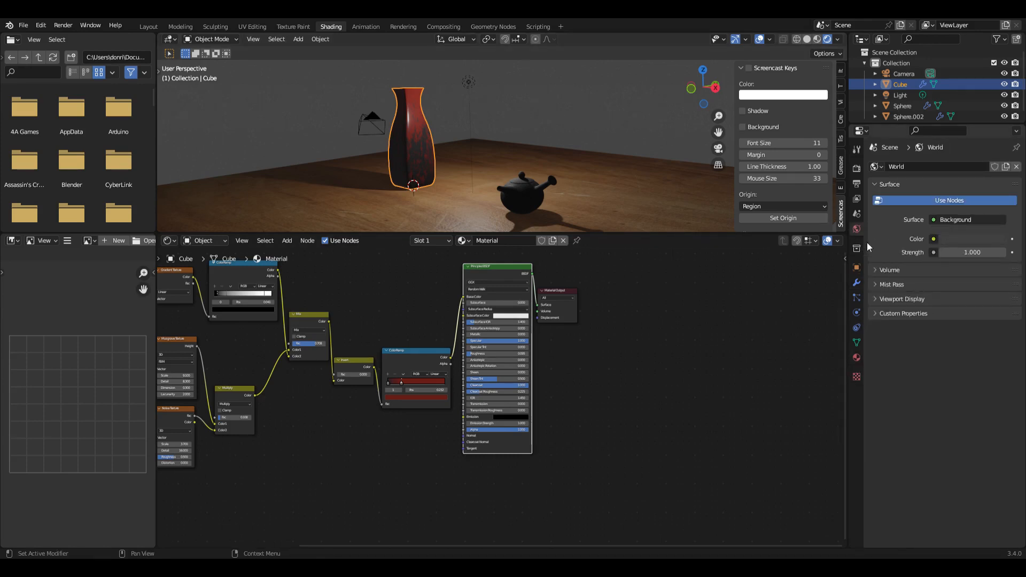
click(205, 240)
click(208, 263)
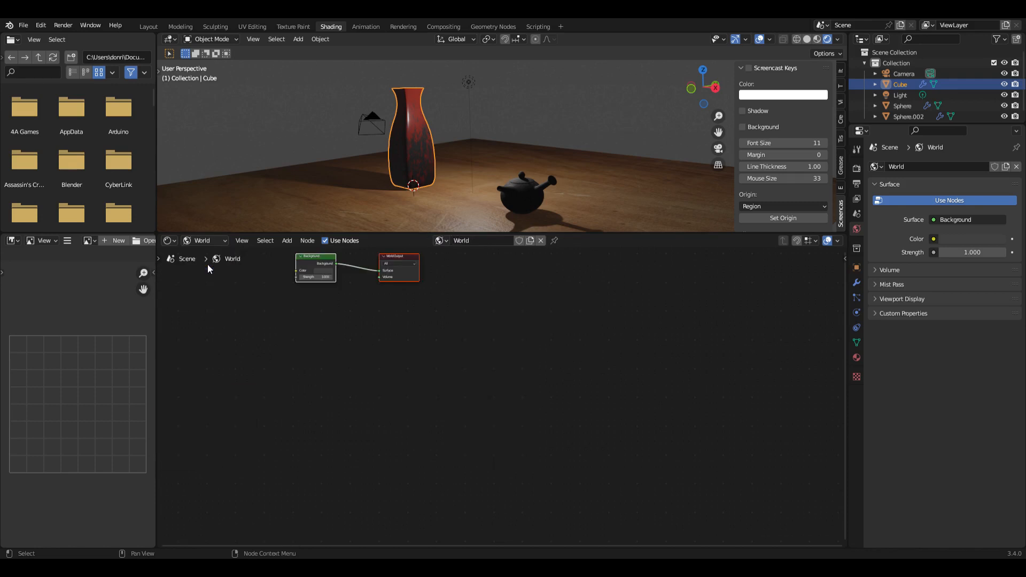
middle_drag(408, 331, 516, 345)
scroll(515, 345, up, 1)
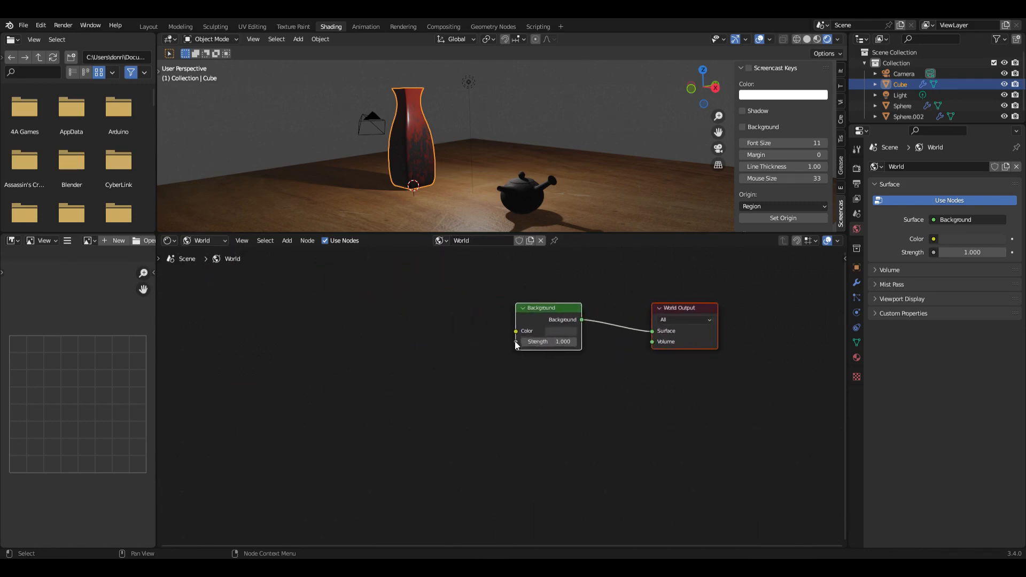
drag(515, 333, 404, 348)
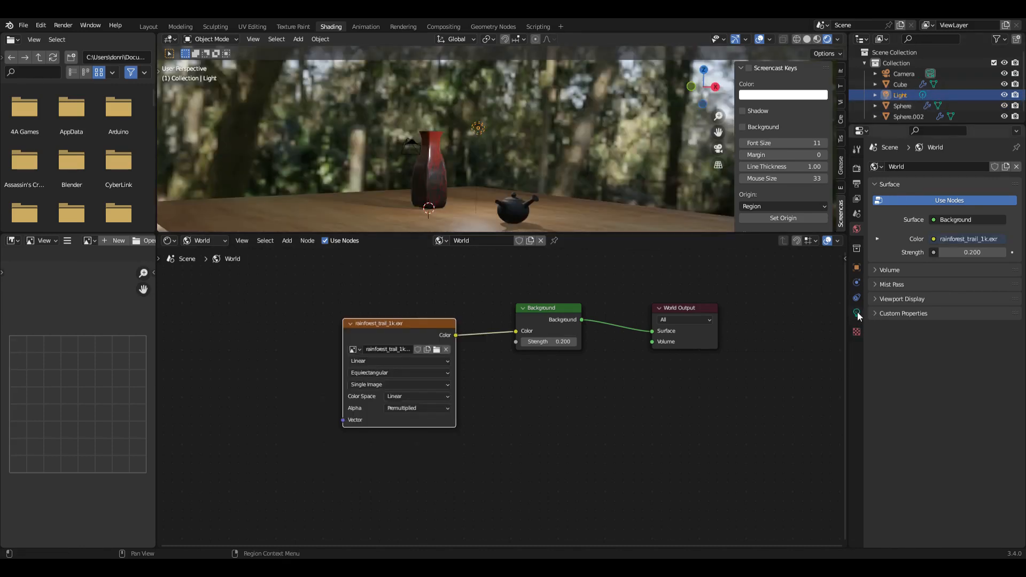
Change the scene's point light to a Sun with a strength of 2
click(857, 313)
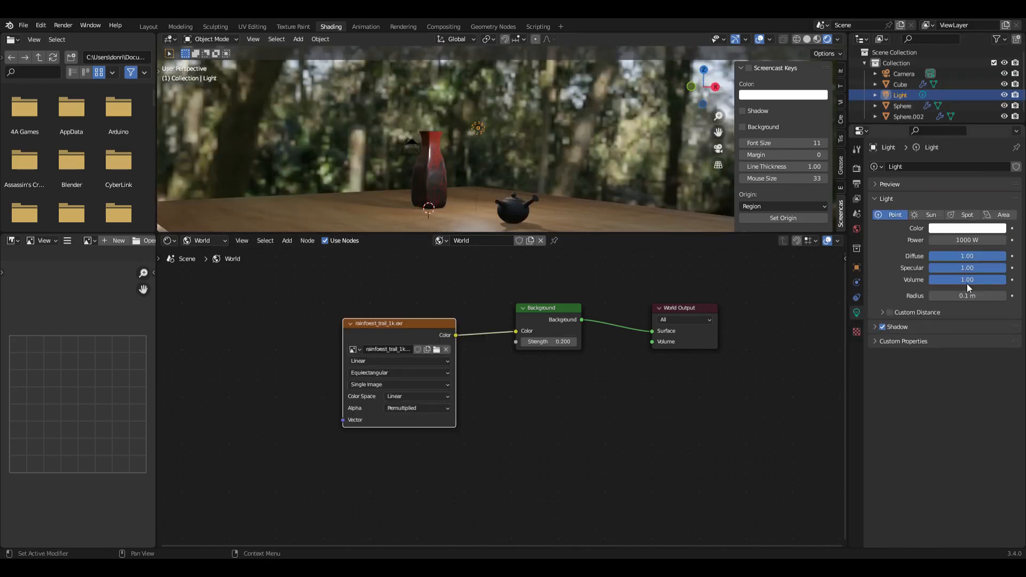
click(927, 215)
click(970, 240)
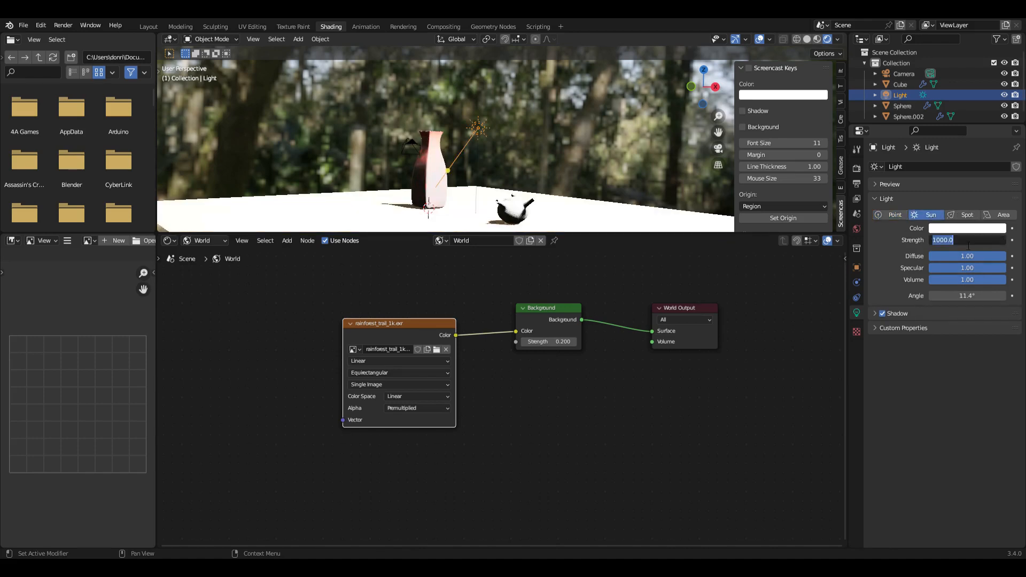
text(2)
key(Return)
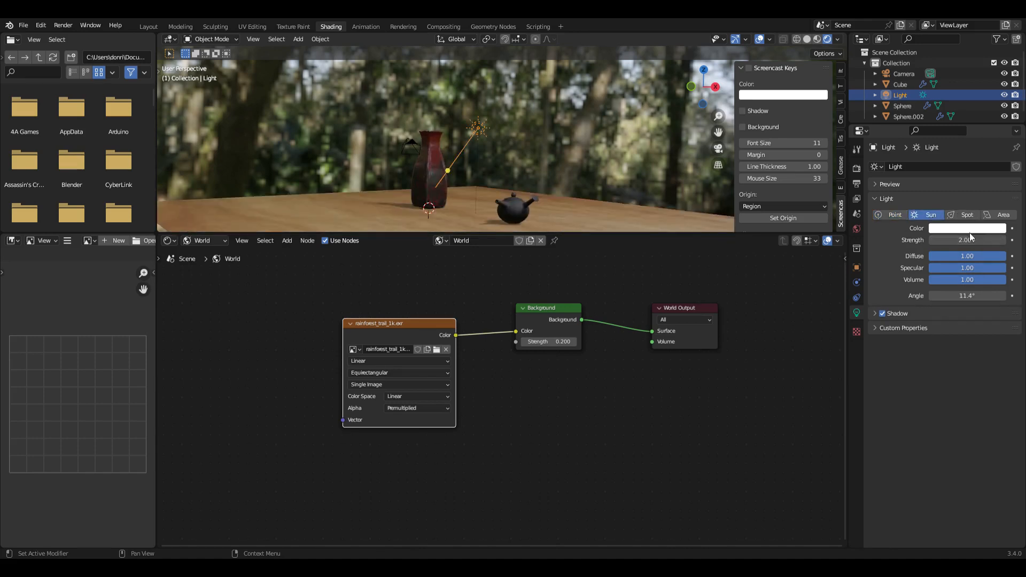
Re-aim the sun light at a shallower angle across the bottle and teapot
middle_drag(639, 202, 513, 184)
scroll(561, 197, down, 6)
drag(514, 200, 575, 180)
middle_drag(575, 180, 646, 202)
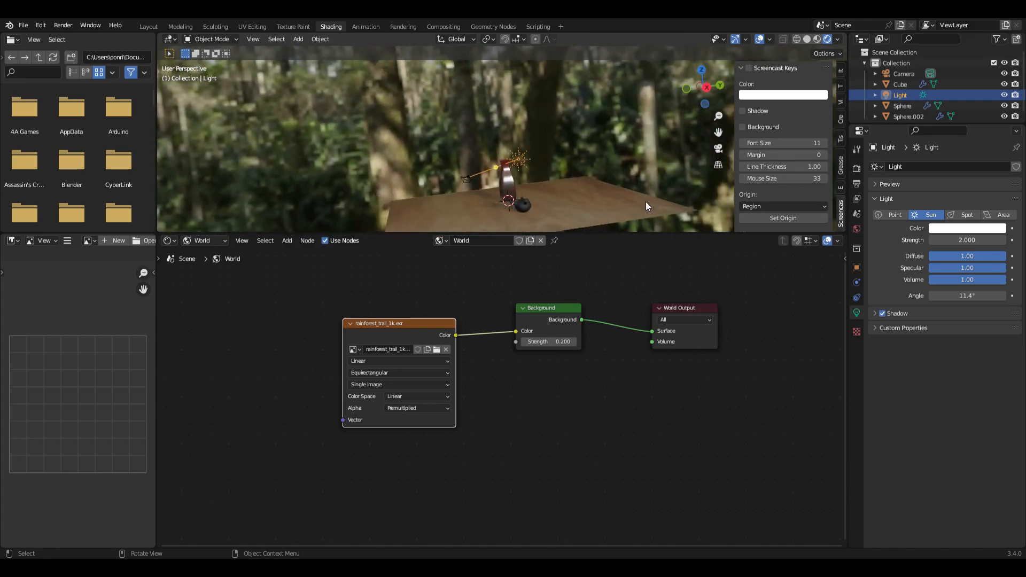
drag(495, 167, 525, 162)
scroll(545, 178, up, 8)
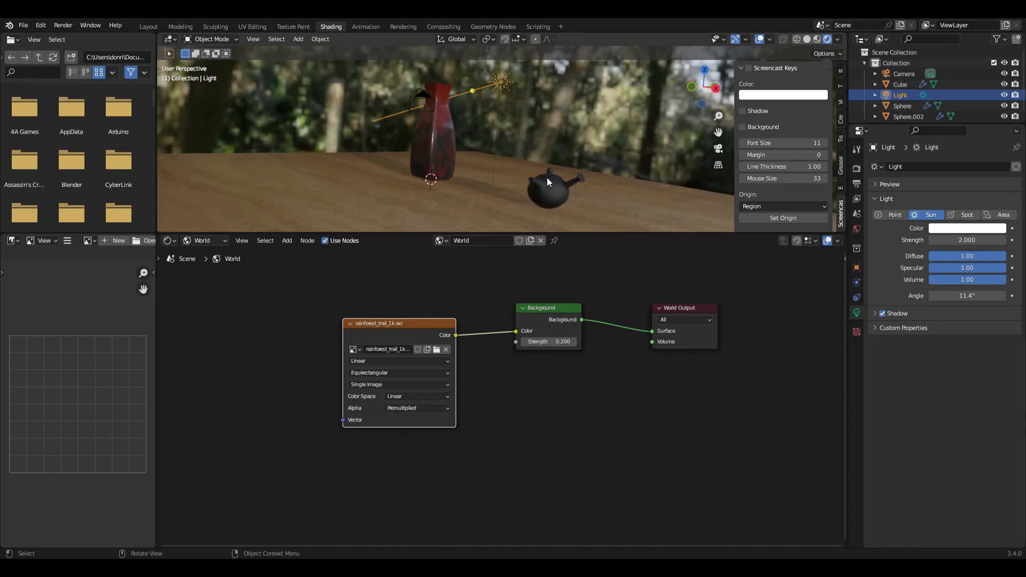
middle_drag(547, 178, 547, 178)
Enlarge the 3D viewport, lock the camera to the view and pull it back to frame both the bottle and teapot
drag(586, 240, 645, 460)
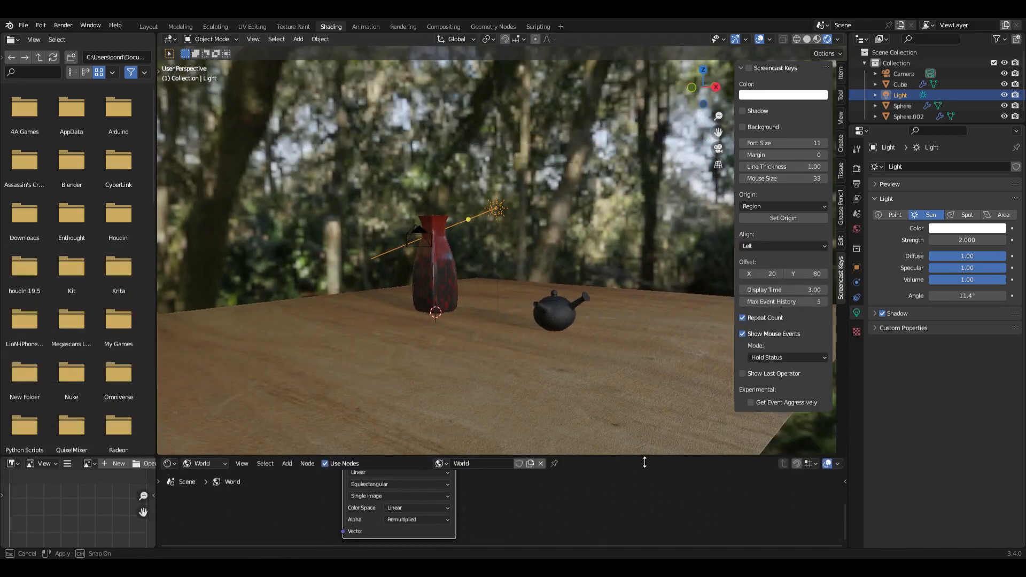
click(720, 149)
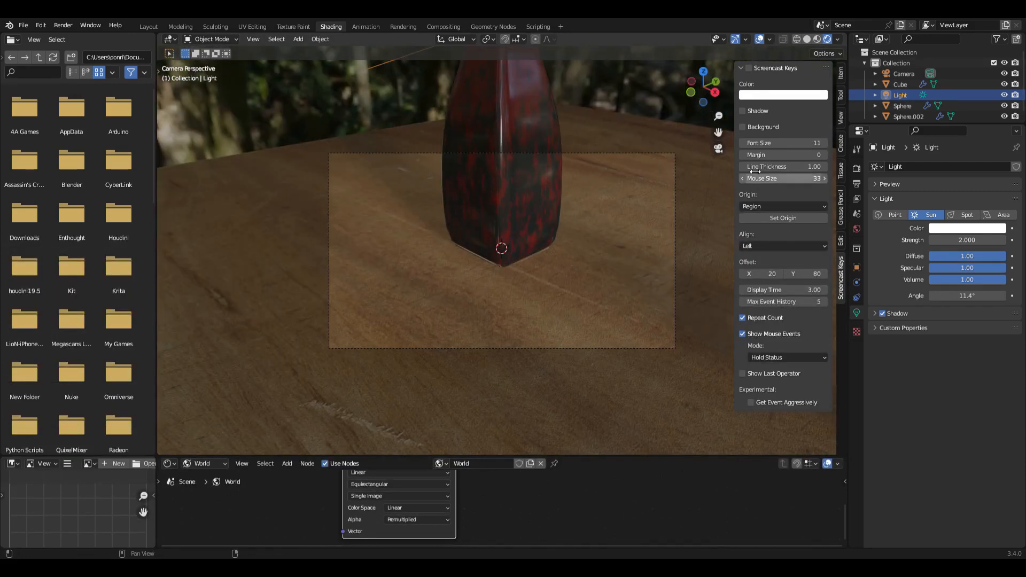
click(840, 115)
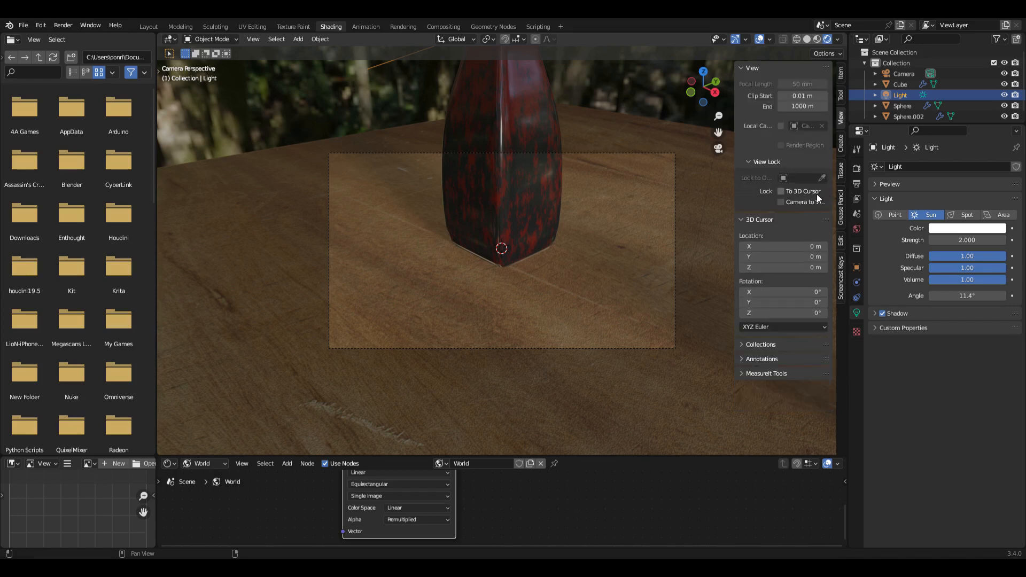
click(781, 201)
scroll(595, 248, down, 5)
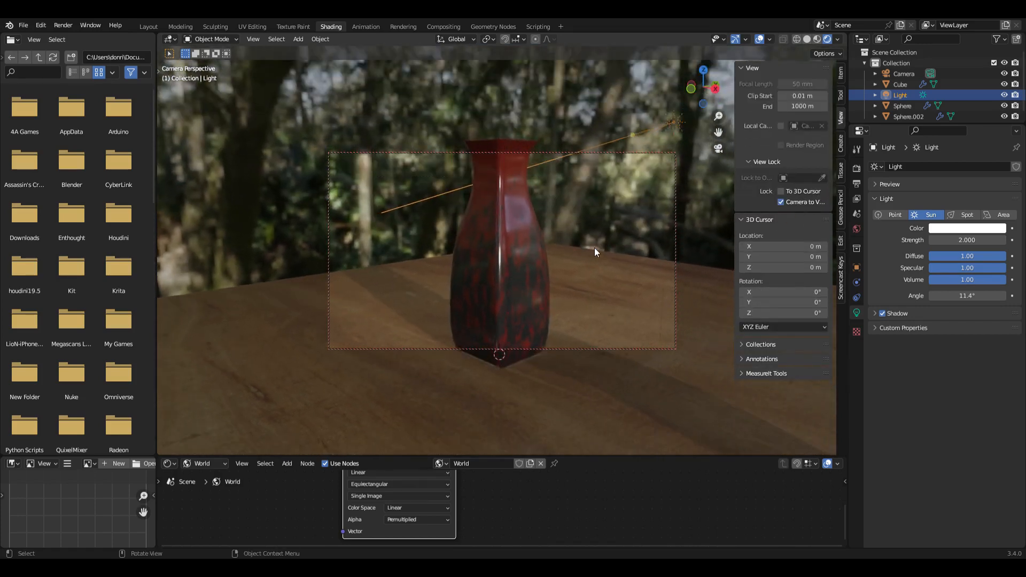
scroll(595, 247, down, 6)
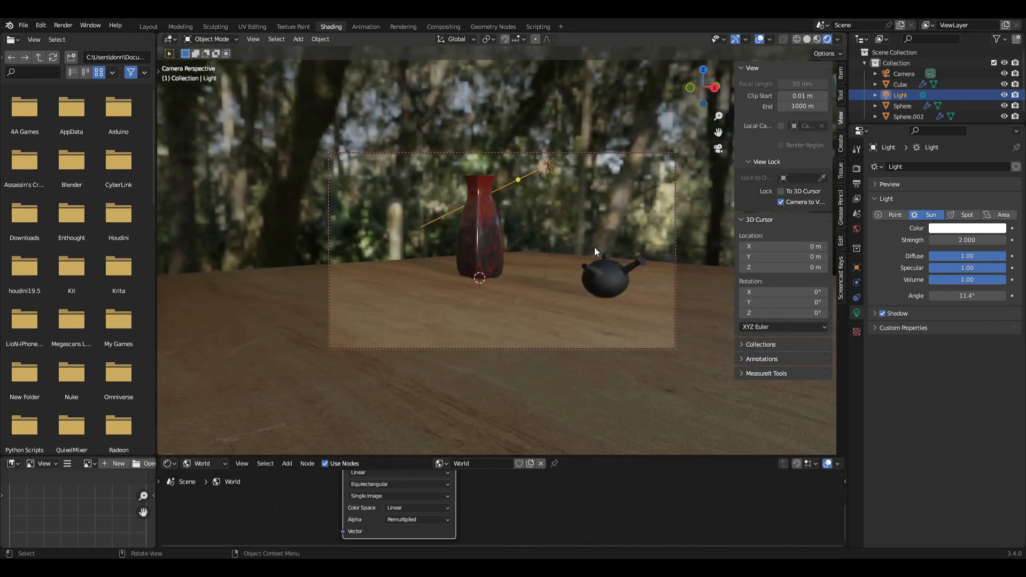
scroll(594, 245, down, 3)
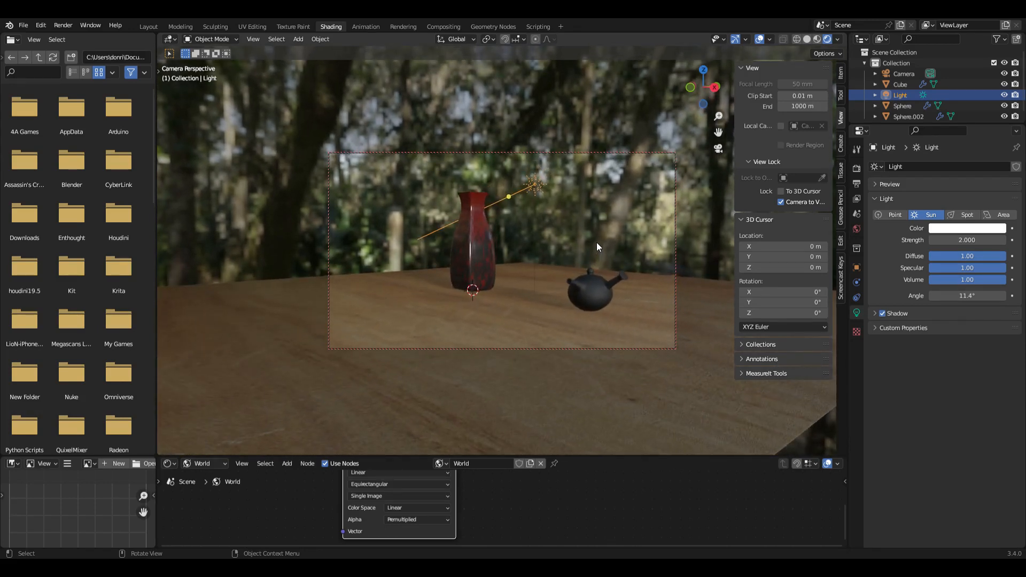
click(651, 408)
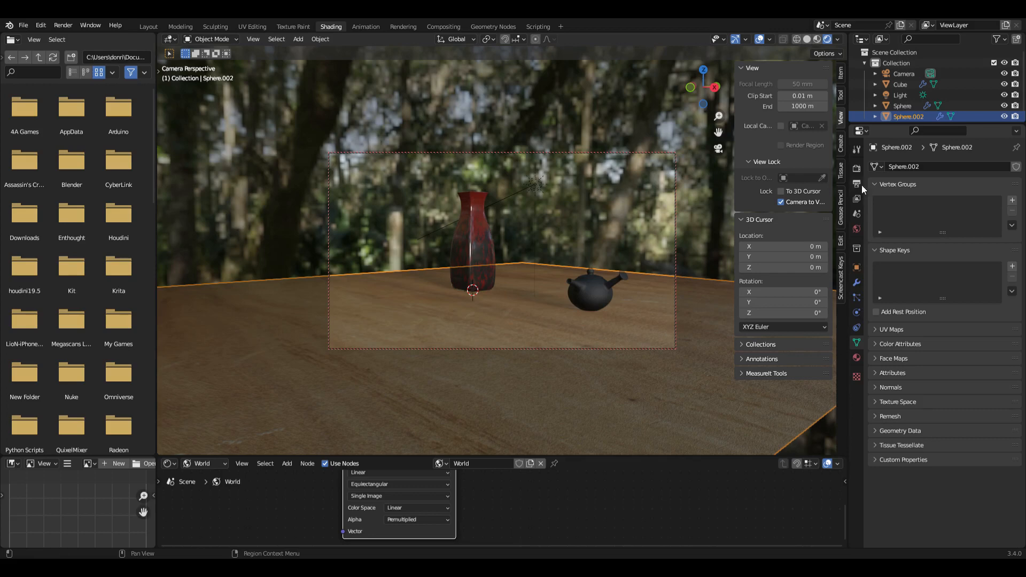
Set the render engine to Cycles with GPU Compute as the device
click(857, 167)
click(956, 166)
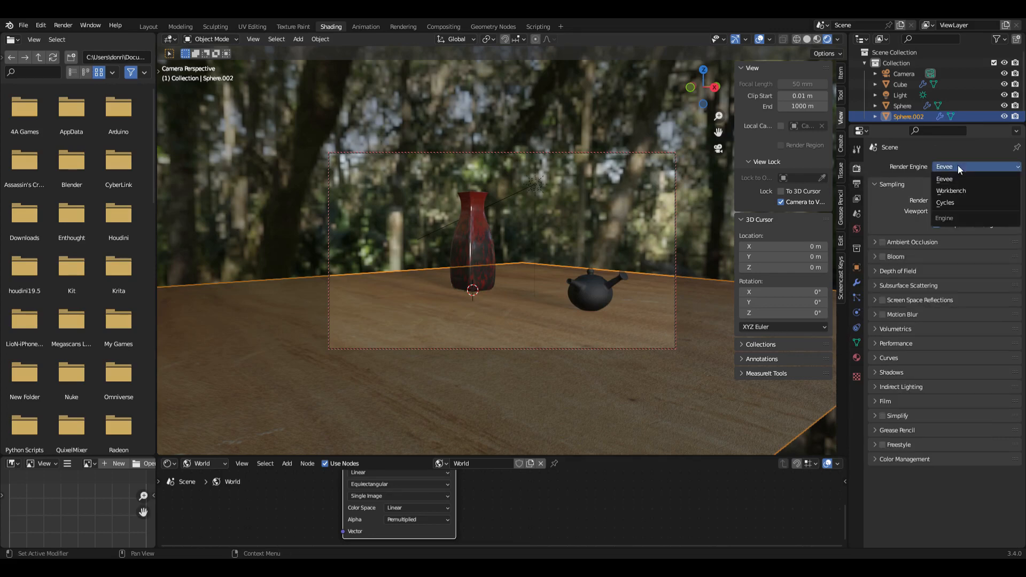
click(966, 204)
click(974, 194)
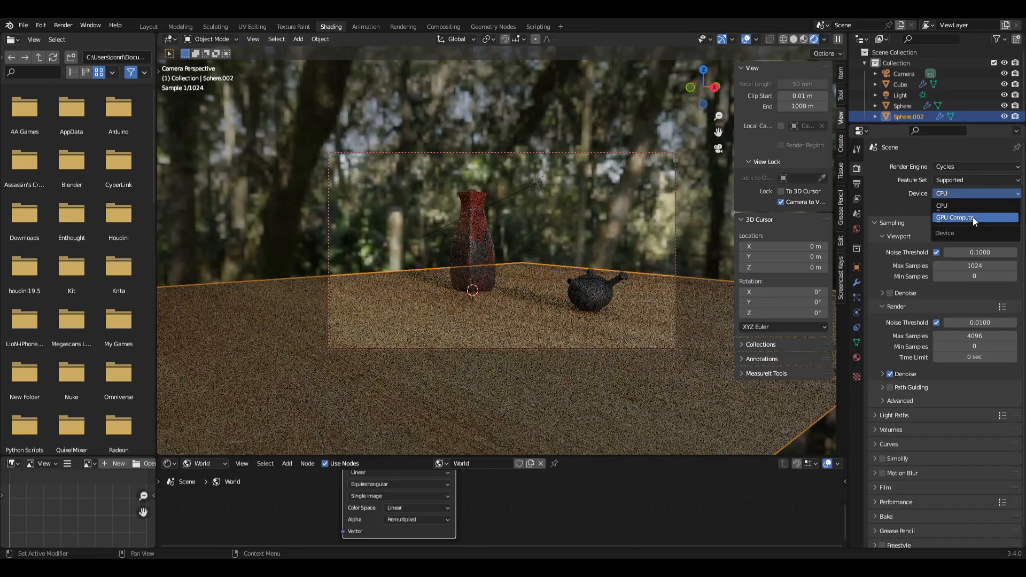
click(973, 217)
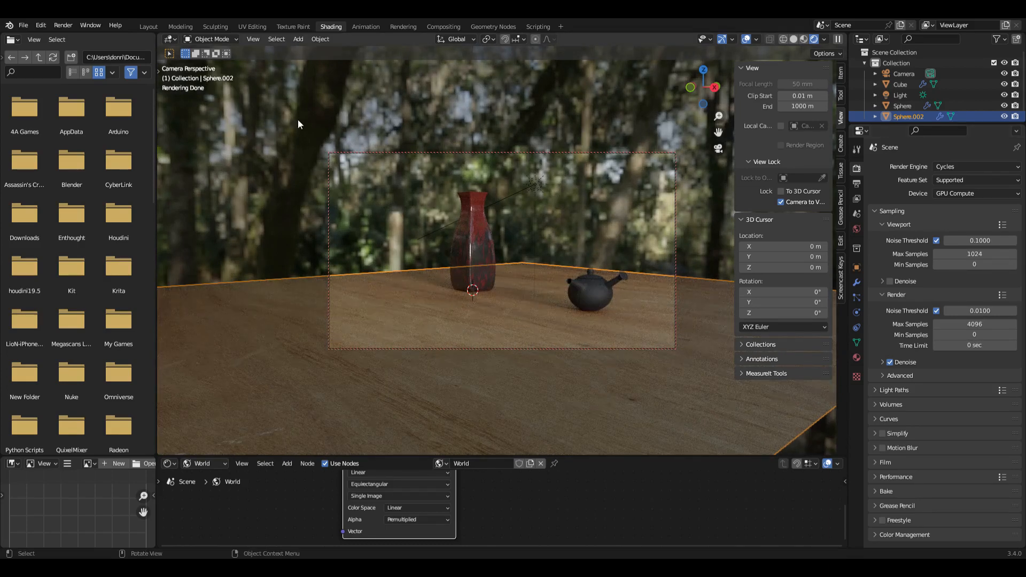
Render the camera image, show it in the Rendering workspace and examine the teapot and bottle surfaces up close
click(62, 25)
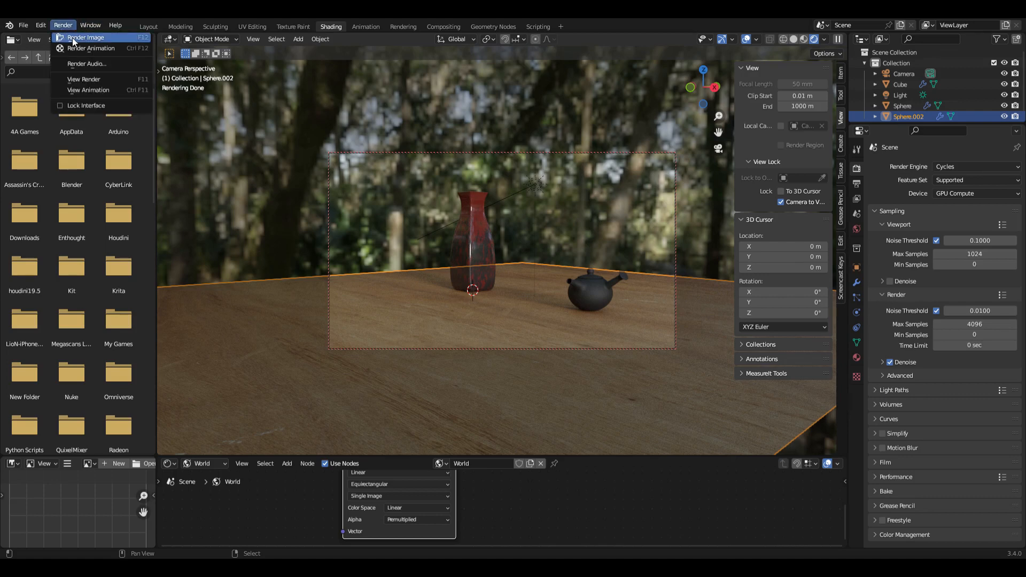
click(72, 38)
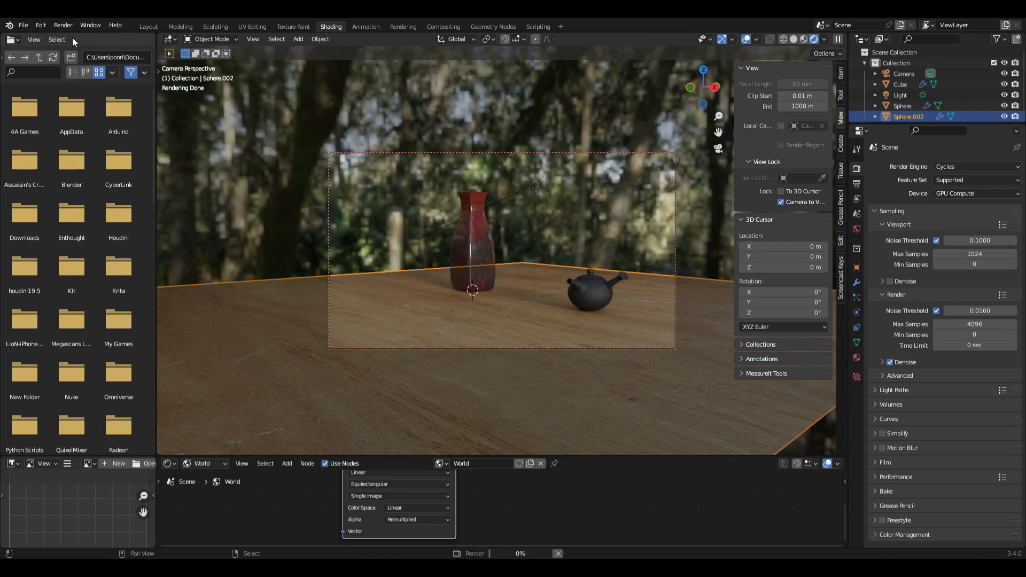
click(404, 27)
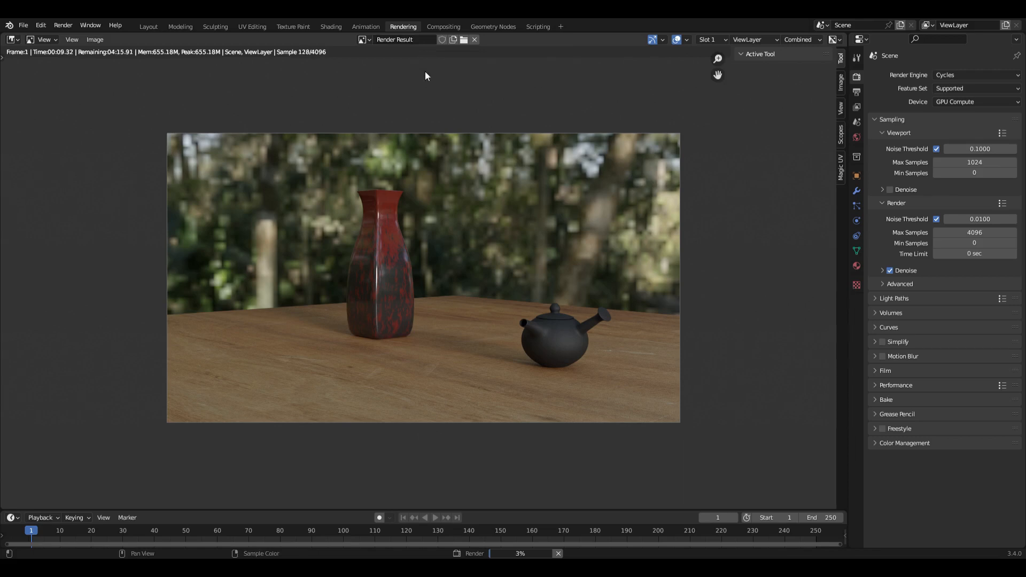
scroll(594, 356, up, 9)
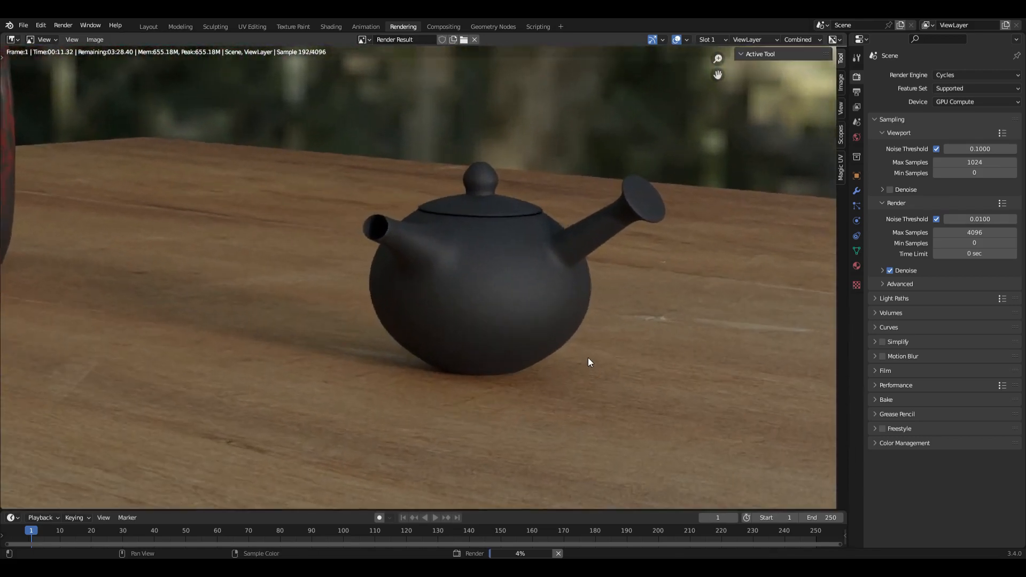
scroll(589, 358, up, 1)
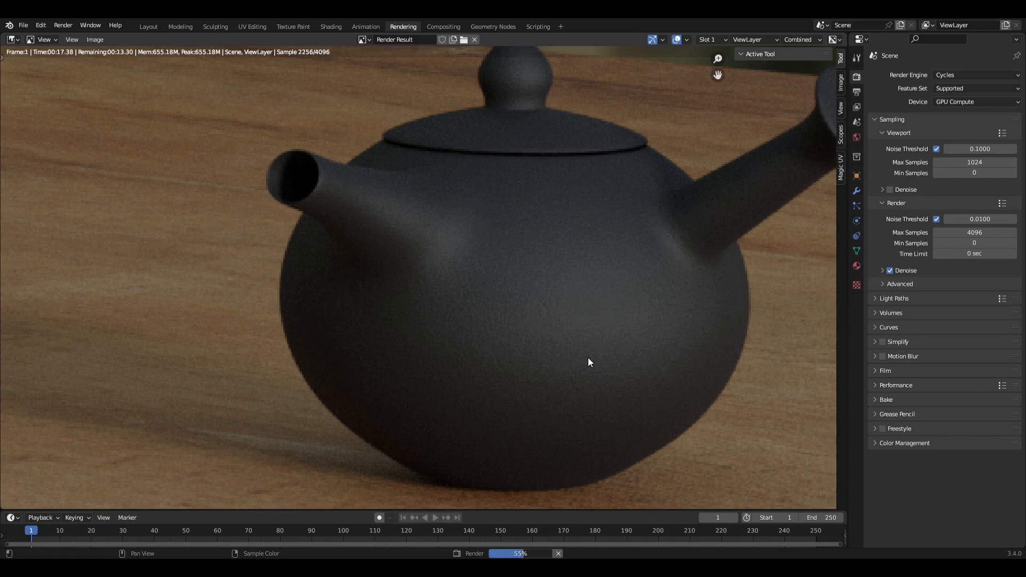
scroll(587, 358, down, 7)
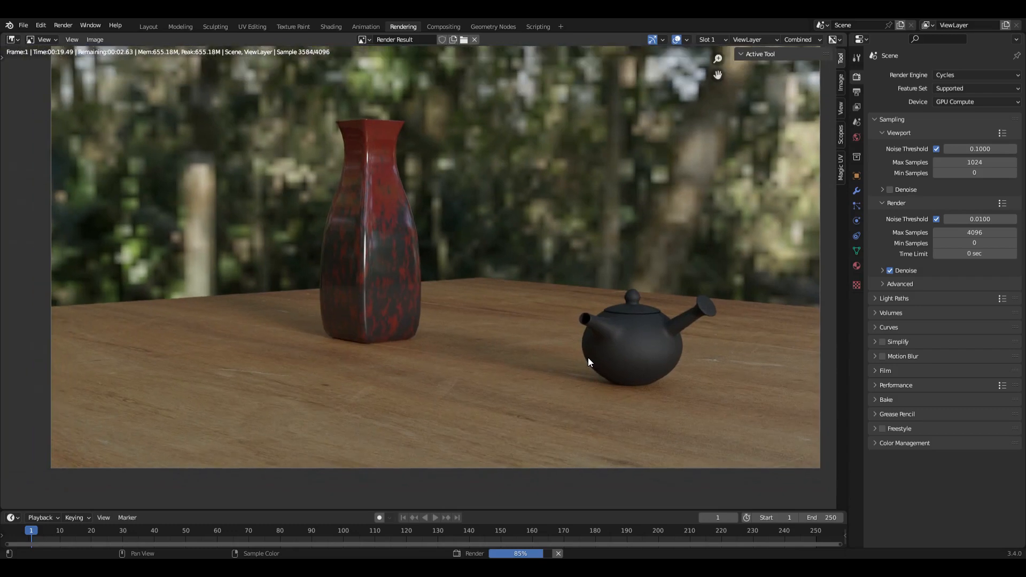
scroll(588, 358, down, 1)
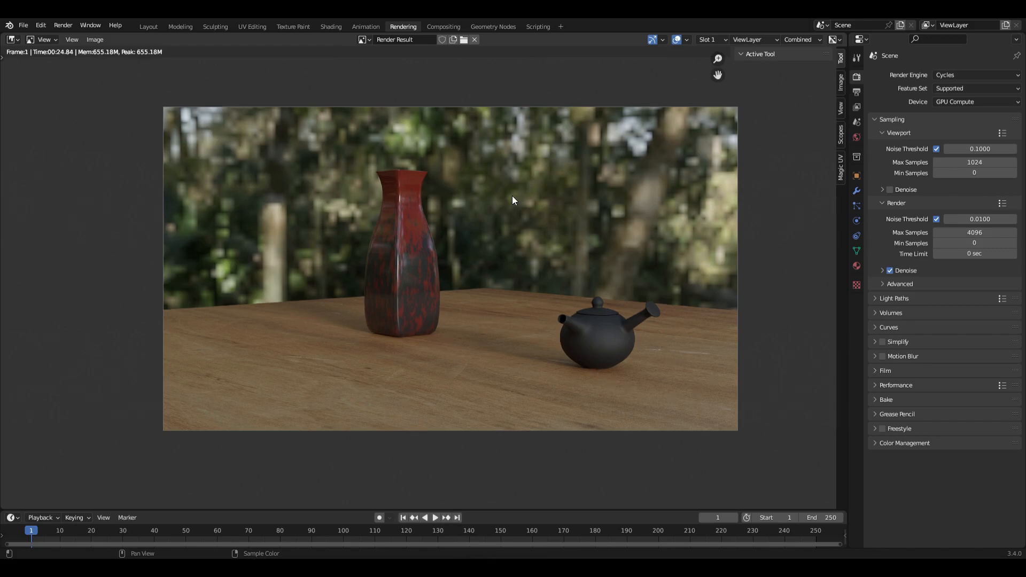
Save the finished render as an image
click(97, 40)
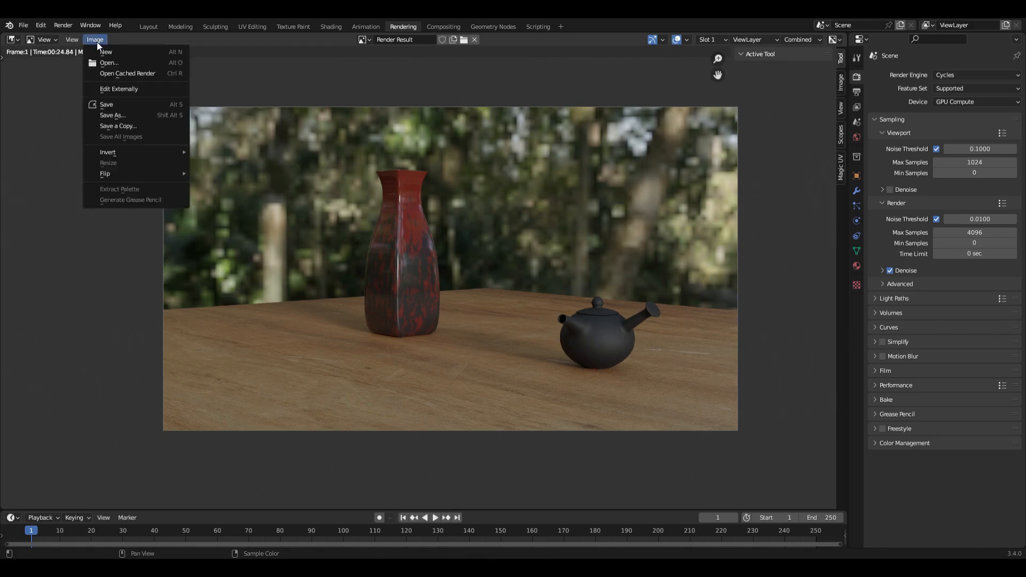
click(128, 106)
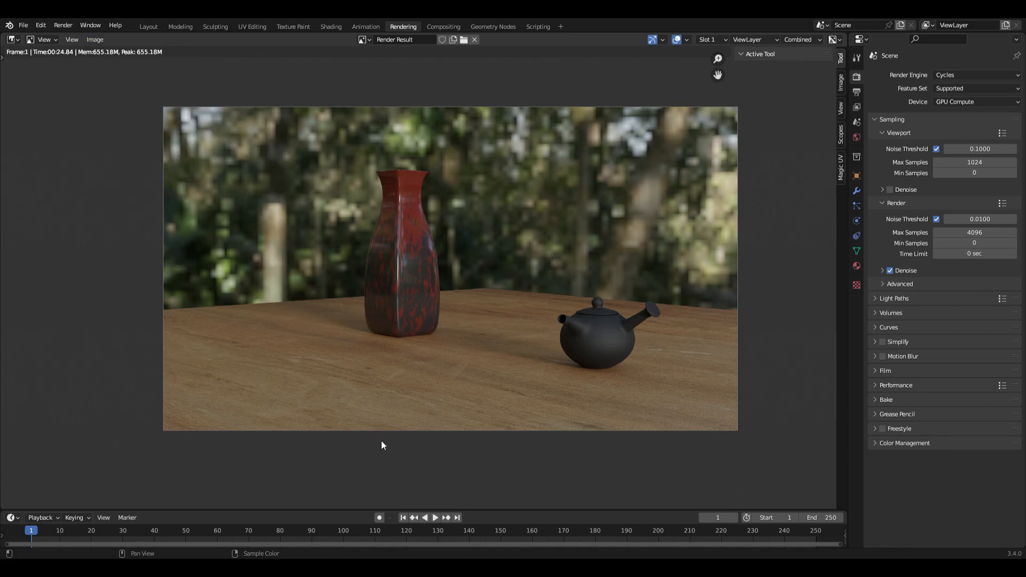